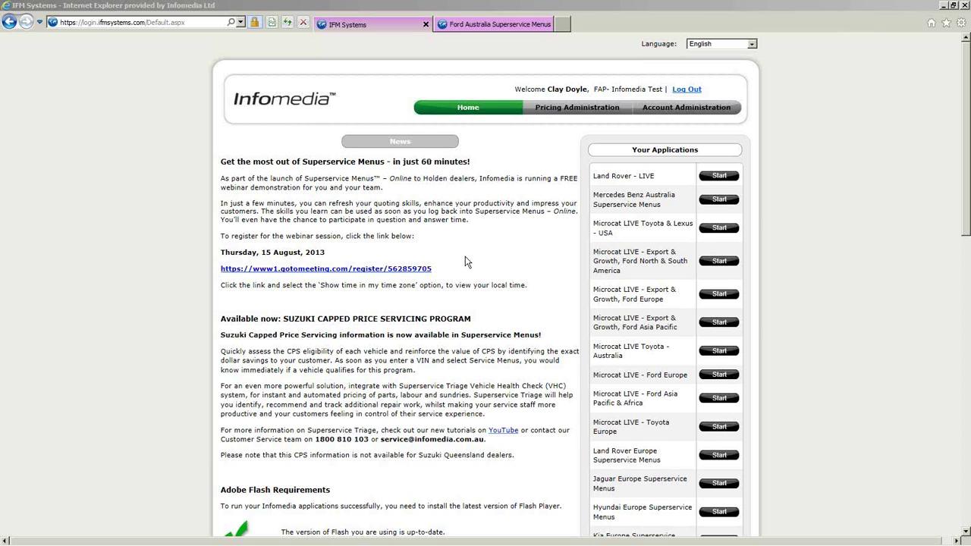
- Review the portal news, then switch to the Ford Australia Superservice Menus page
{"action": "scroll", "coordinate": [466, 262], "scroll_direction": "down", "scroll_amount": 3}
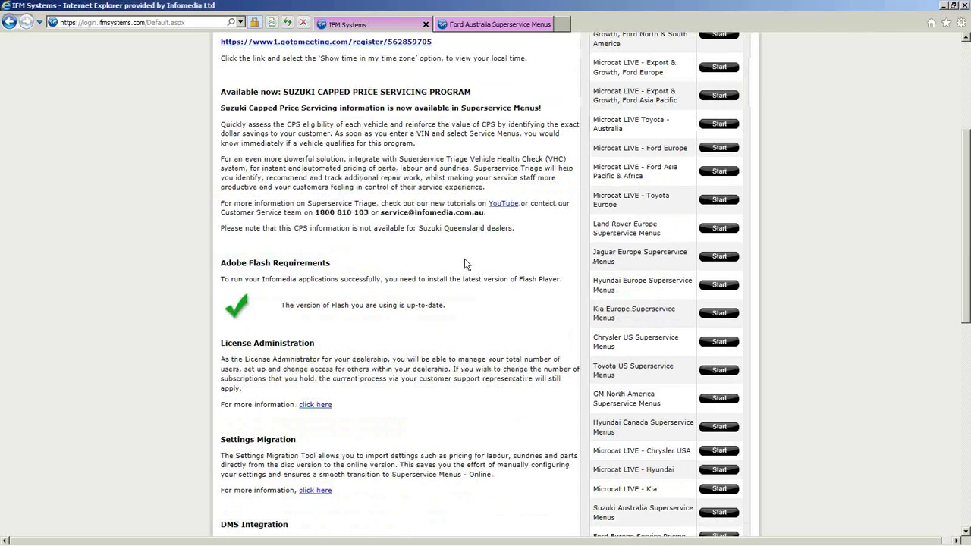
{"action": "scroll", "coordinate": [466, 264], "scroll_direction": "down", "scroll_amount": 1}
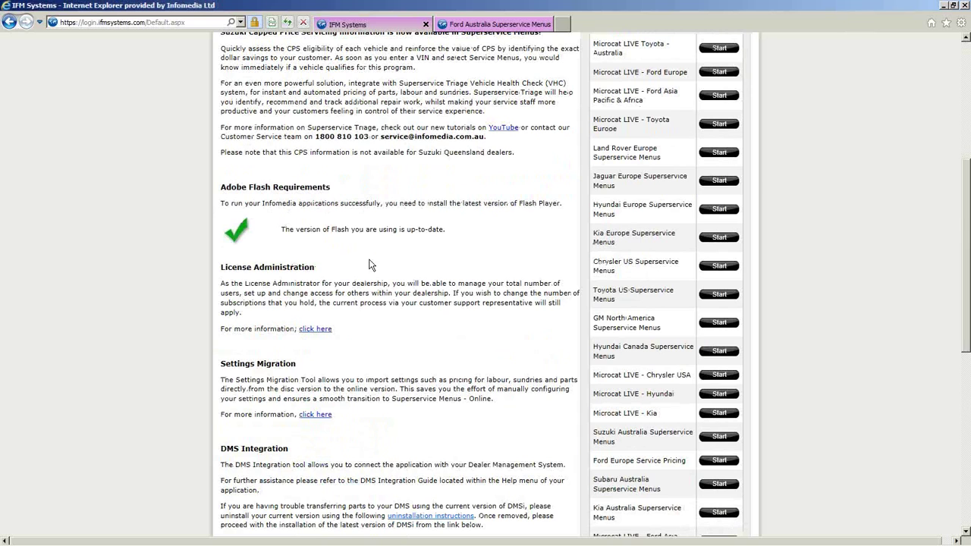
{"action": "scroll", "coordinate": [372, 265], "scroll_direction": "down", "scroll_amount": 3}
{"action": "scroll", "coordinate": [373, 264], "scroll_direction": "down", "scroll_amount": 1}
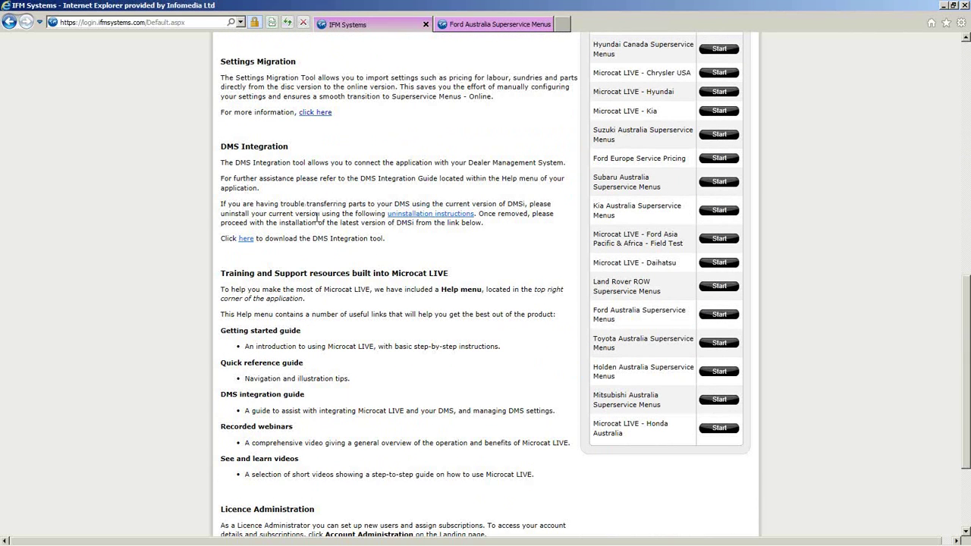
{"action": "scroll", "coordinate": [317, 219], "scroll_direction": "down", "scroll_amount": 2}
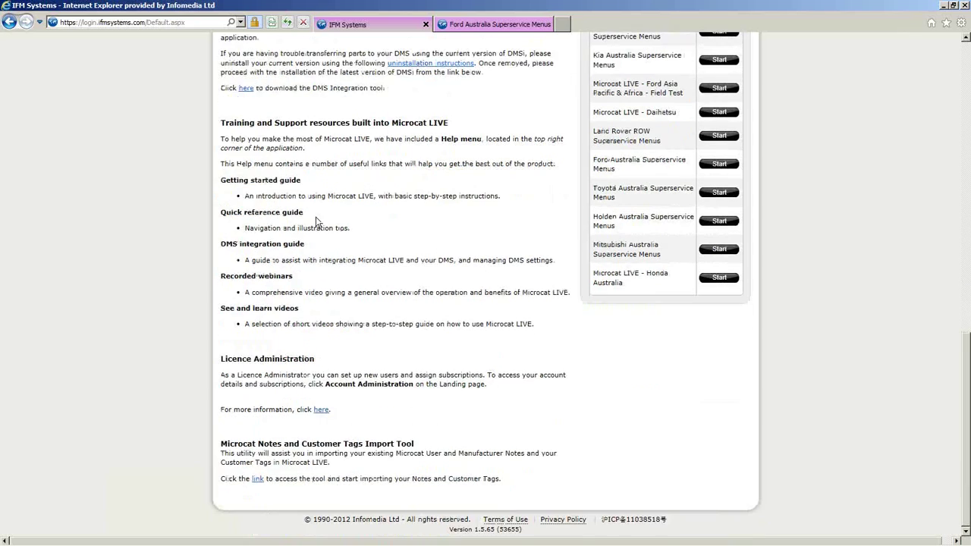
{"action": "scroll", "coordinate": [317, 220], "scroll_direction": "up", "scroll_amount": 11}
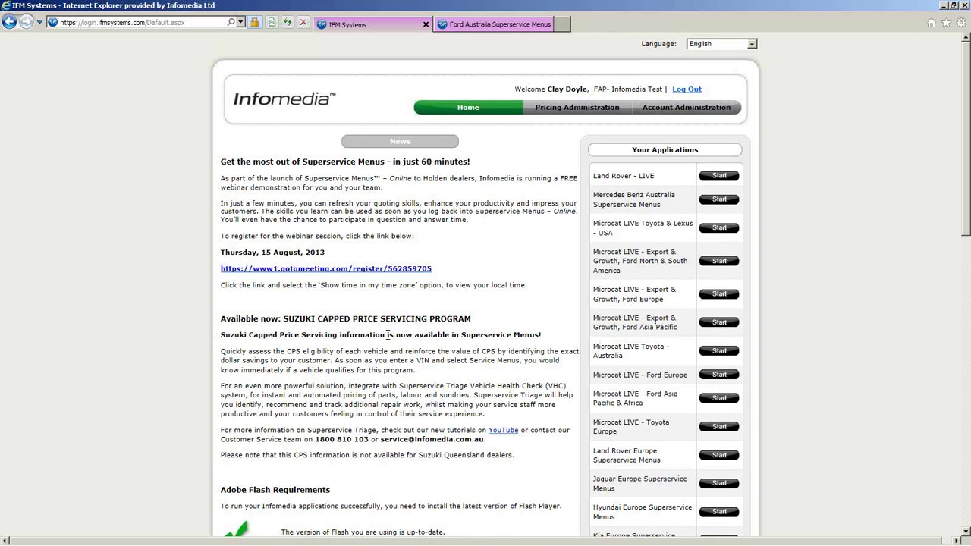
{"action": "left_click", "coordinate": [474, 27]}
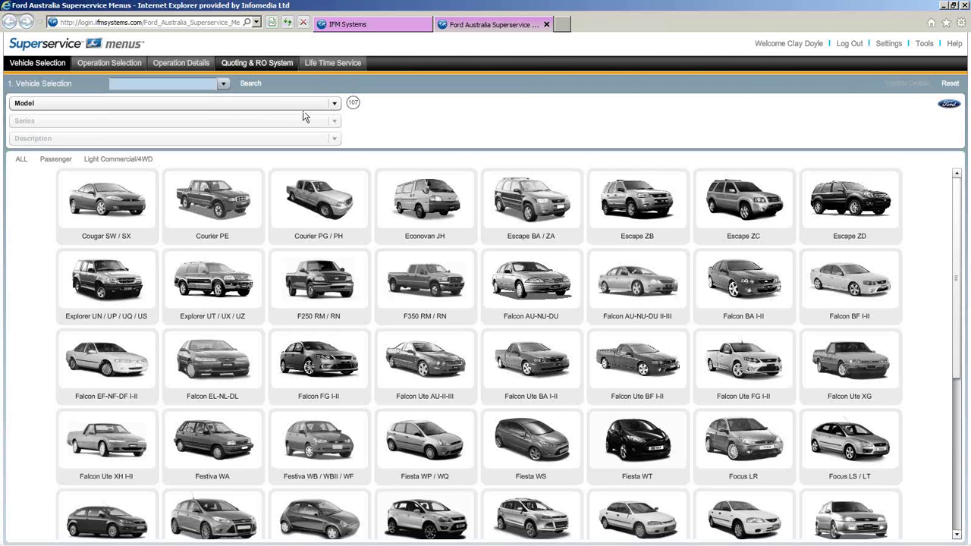
- Search by the stored VIN to identify the FG Falcon XR6 Turbo sedan
{"action": "left_click", "coordinate": [227, 85]}
{"action": "left_click", "coordinate": [217, 110]}
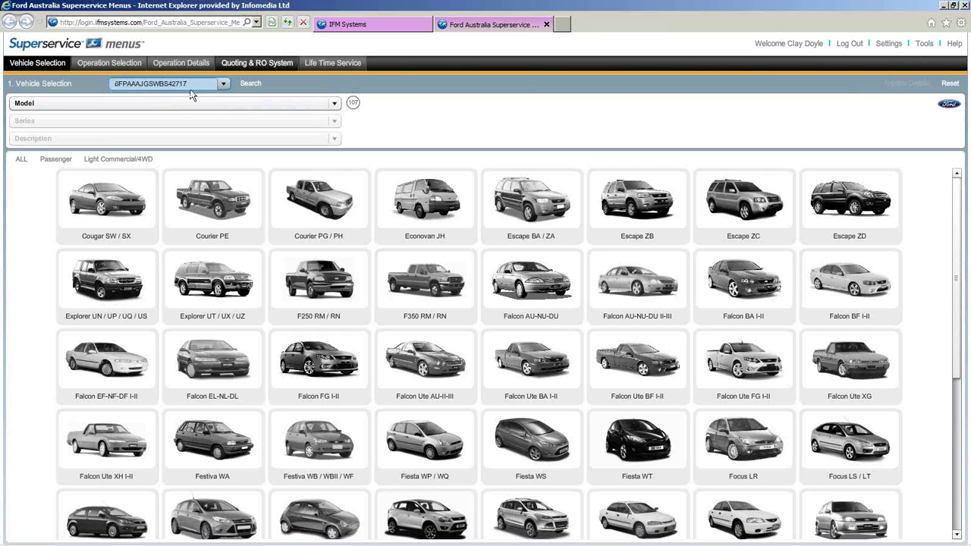
{"action": "left_click", "coordinate": [247, 84]}
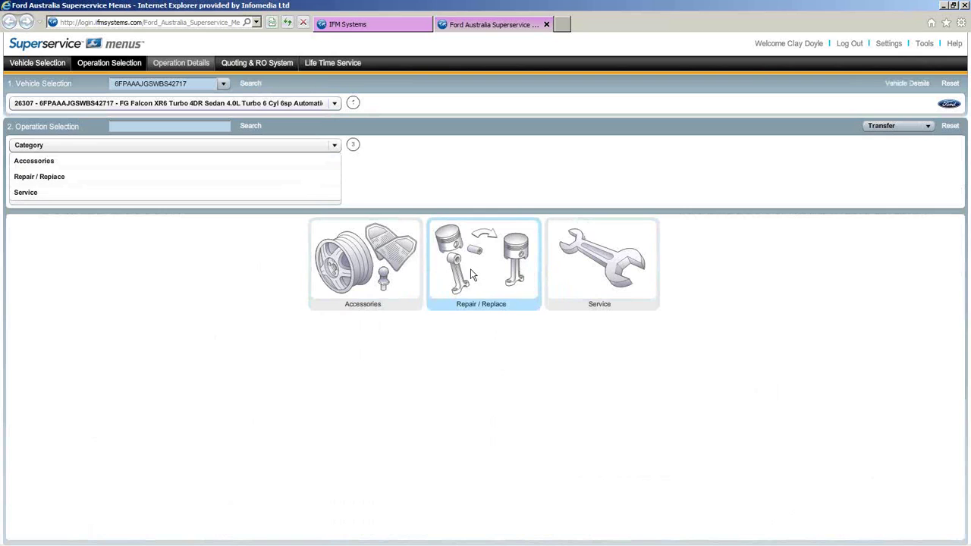
- Choose Service > Scheduled Service and load 'Carry out 30,000km service as per handbook'
{"action": "left_click", "coordinate": [600, 264]}
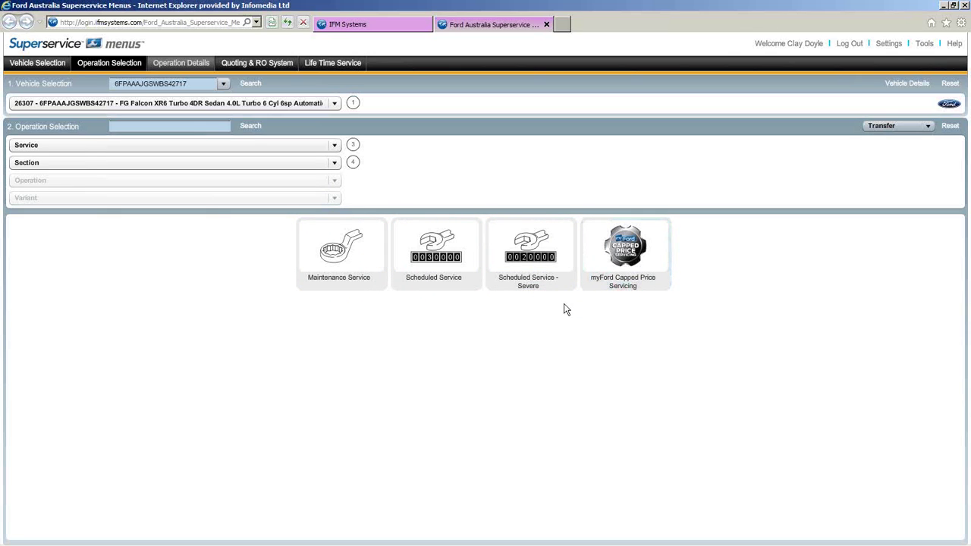
{"action": "left_click", "coordinate": [442, 247]}
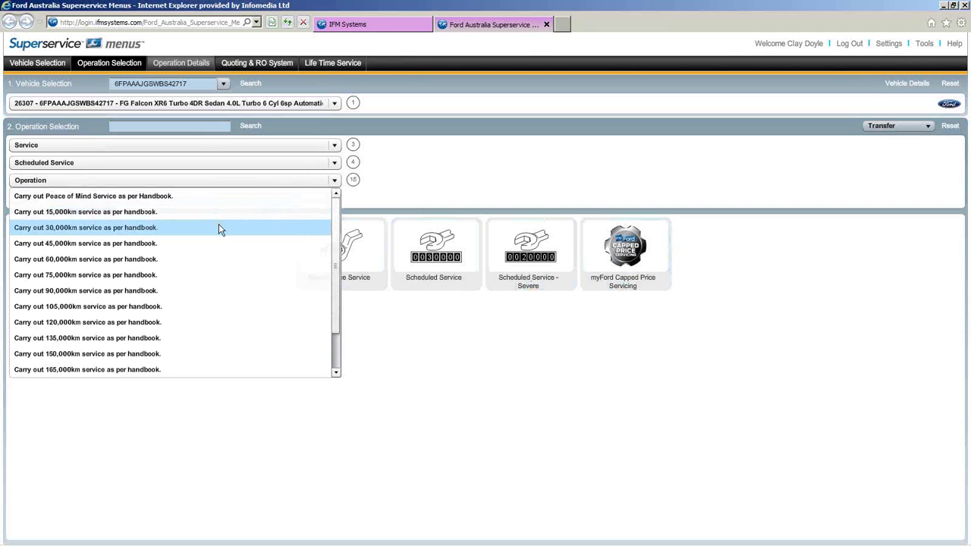
{"action": "left_click", "coordinate": [169, 229]}
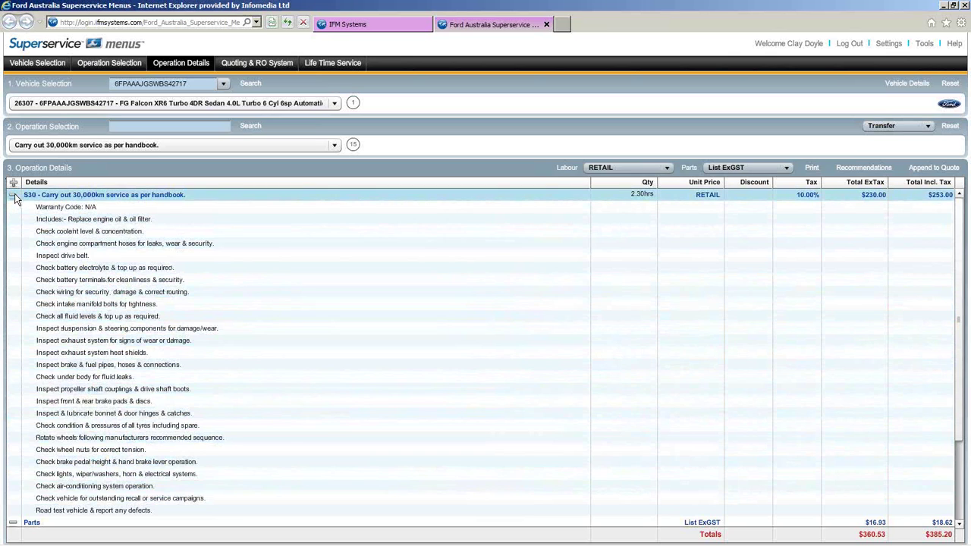
- Collapse the S30 checklist to review parts and sundries, then reset the operation selection
{"action": "left_click", "coordinate": [14, 196]}
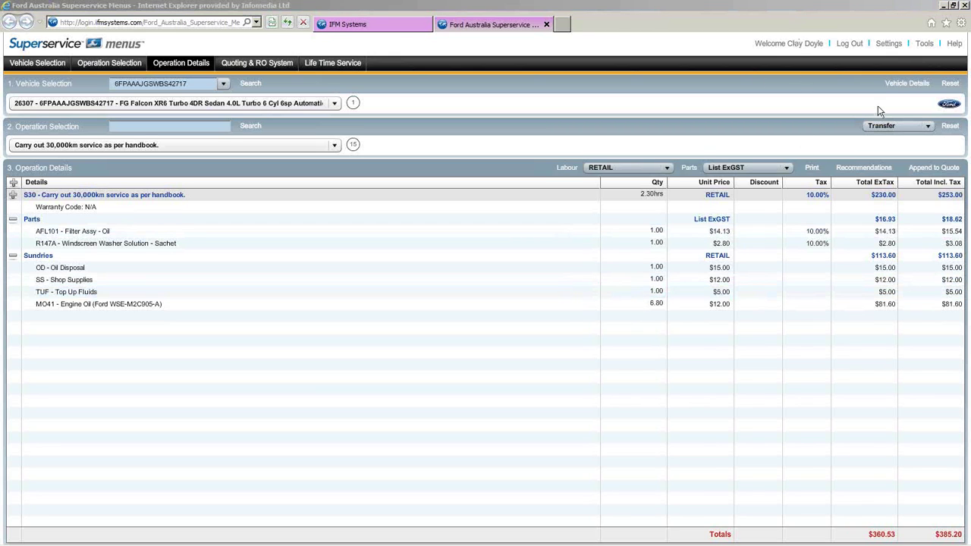
{"action": "left_click", "coordinate": [948, 132]}
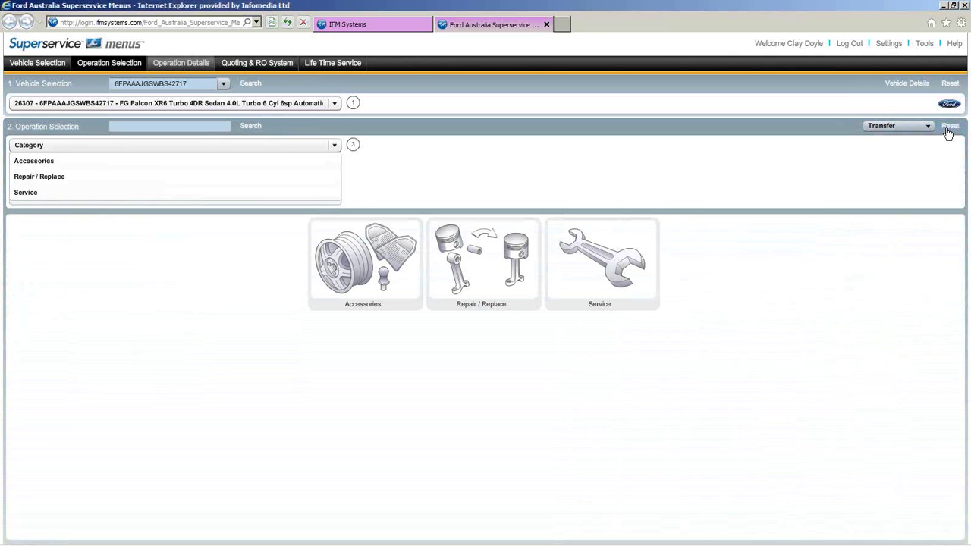
- Reset the Vehicle Selection so the full gallery of 107 Ford models shows
{"action": "left_click", "coordinate": [948, 83]}
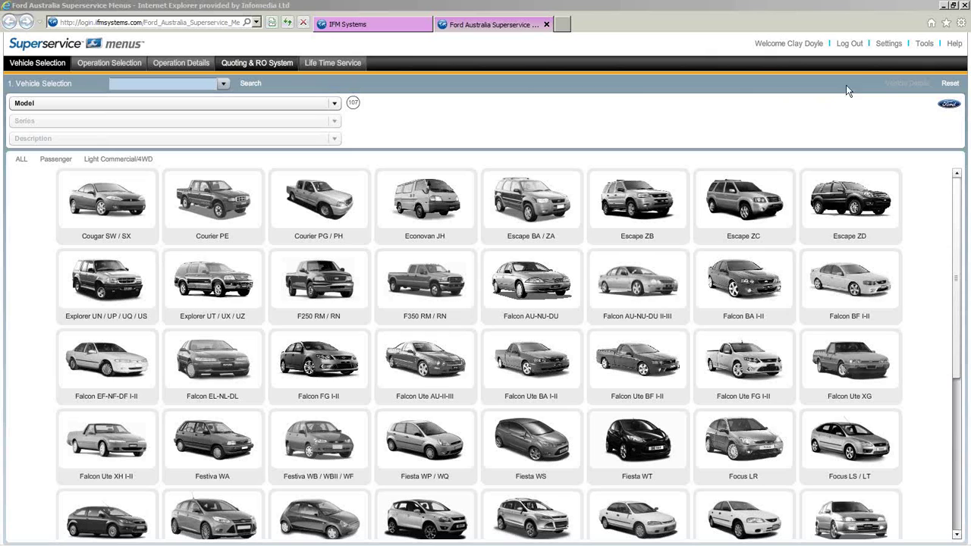
- Open User Settings and inspect the Style Sheet and Time Format lists, keeping 12 Hour
{"action": "left_click", "coordinate": [887, 45]}
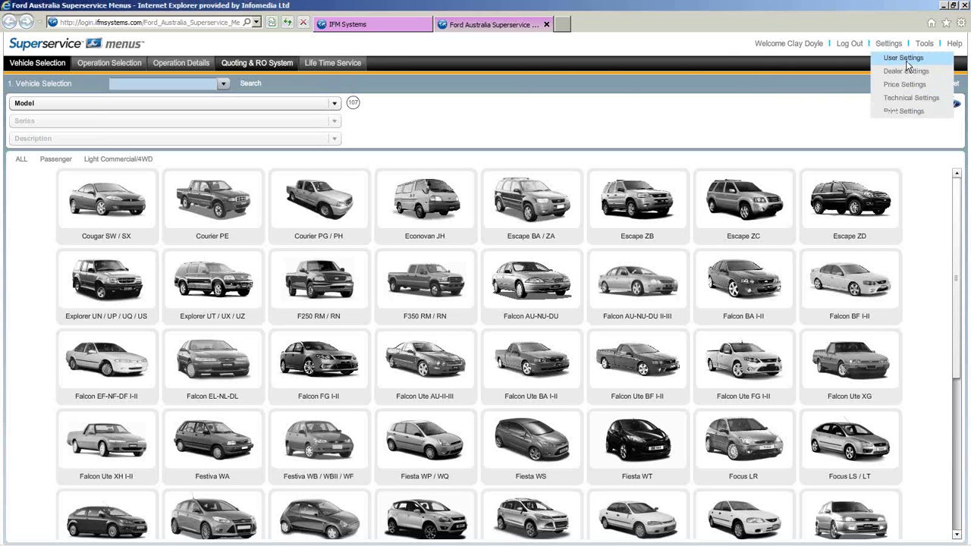
{"action": "left_click", "coordinate": [906, 58]}
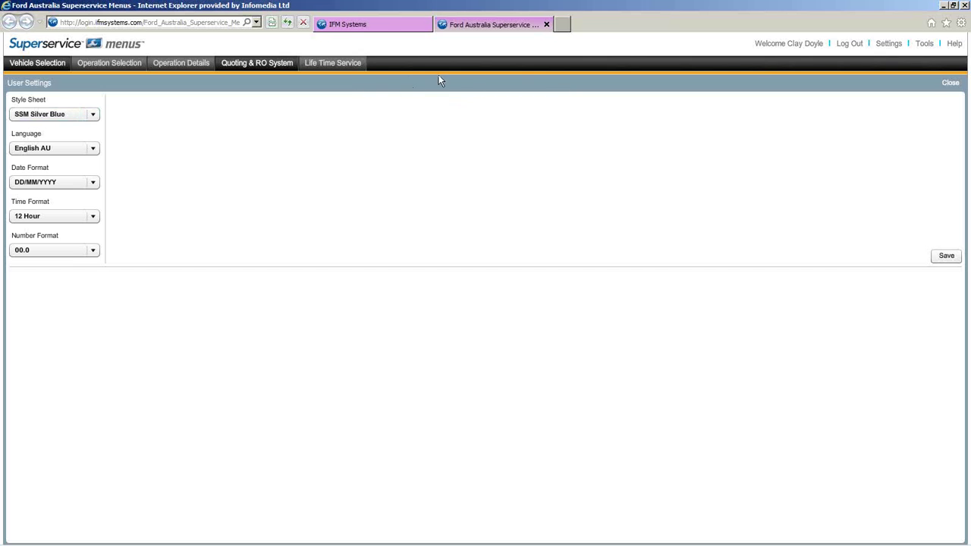
{"action": "left_click", "coordinate": [93, 115]}
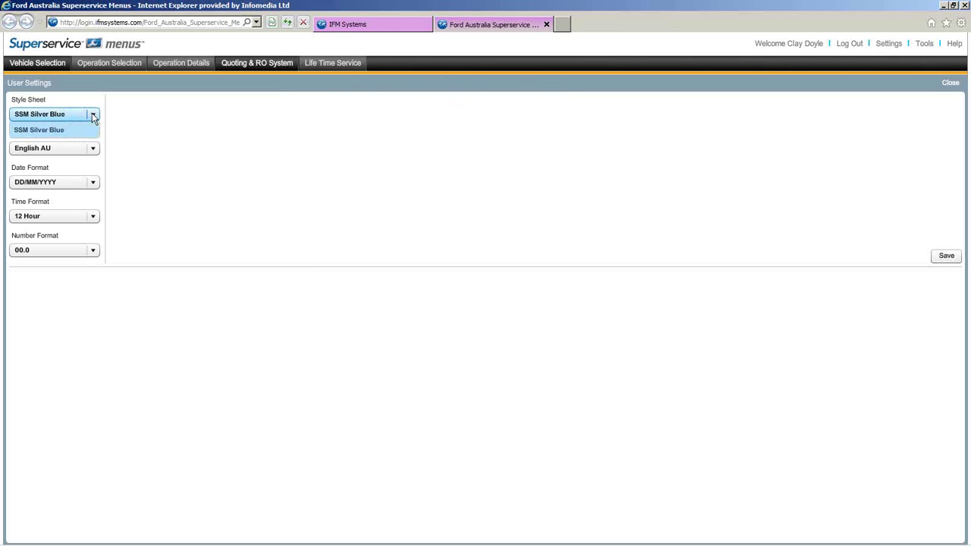
{"action": "left_click", "coordinate": [152, 126]}
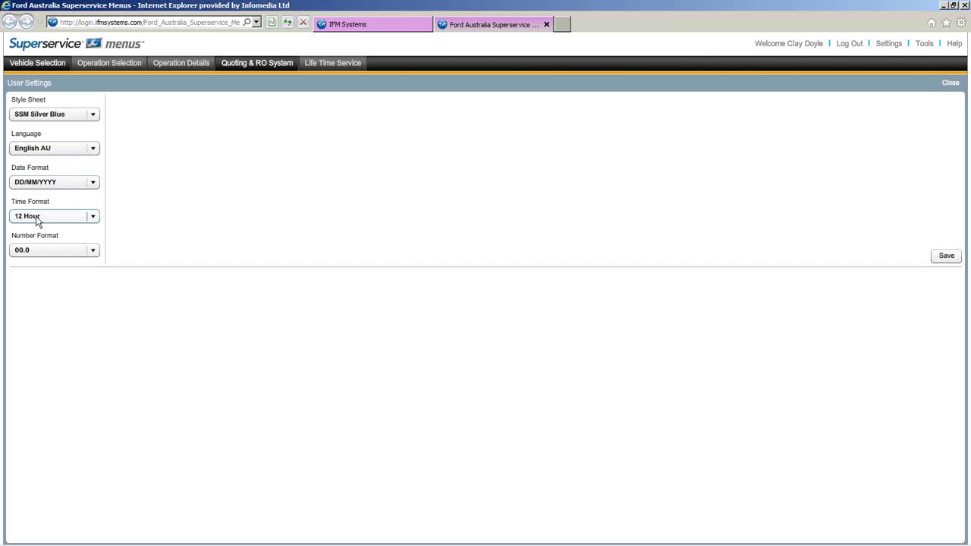
{"action": "left_click", "coordinate": [88, 217]}
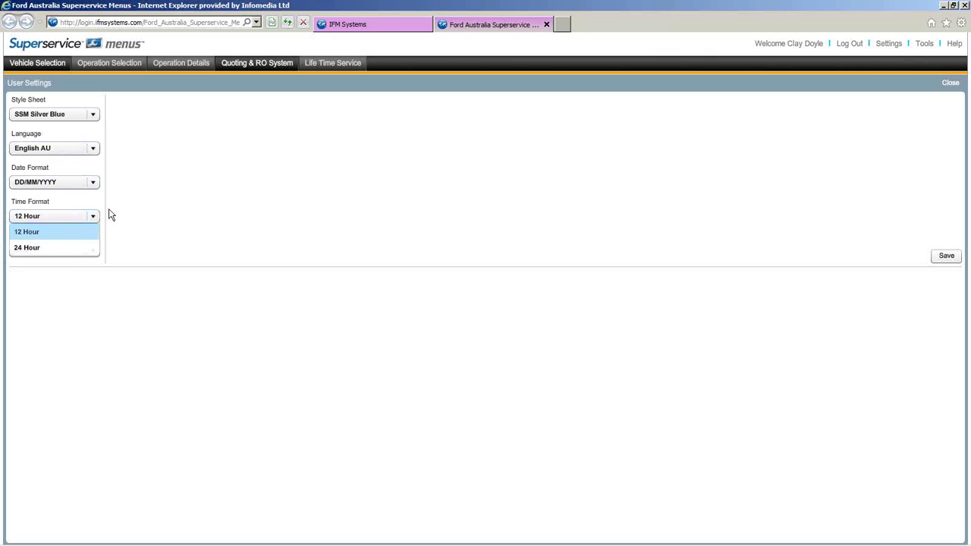
{"action": "left_click", "coordinate": [87, 211]}
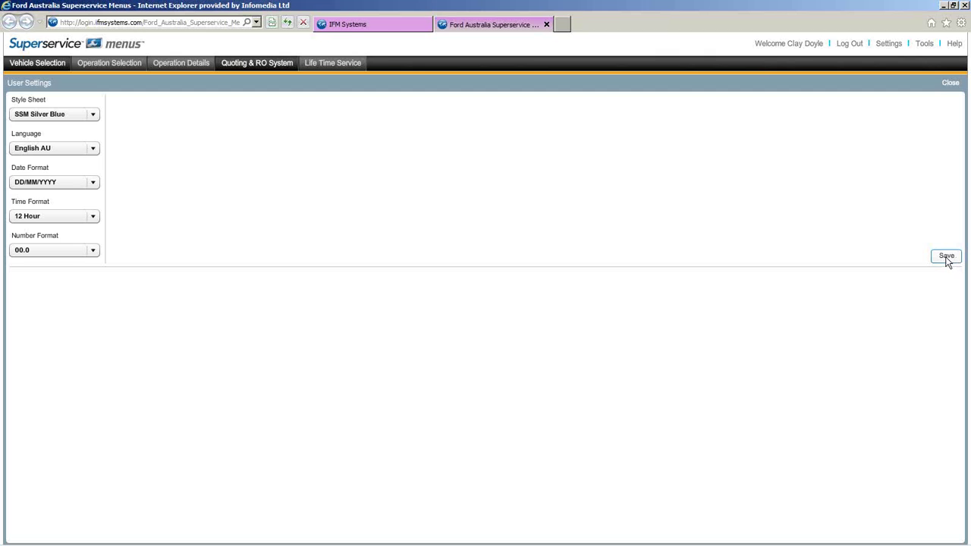
- Go to Dealer Settings and show the Employees list
{"action": "left_click", "coordinate": [886, 47]}
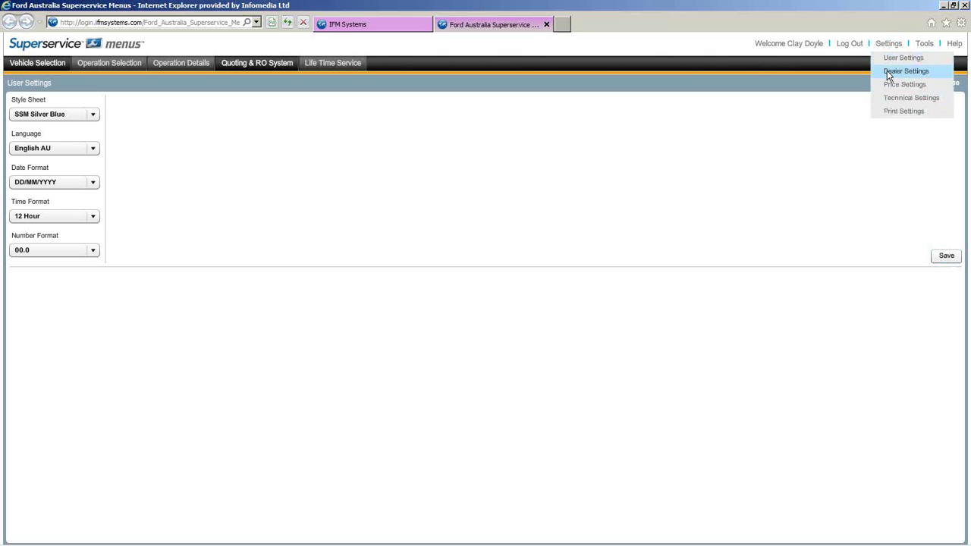
{"action": "left_click", "coordinate": [890, 73]}
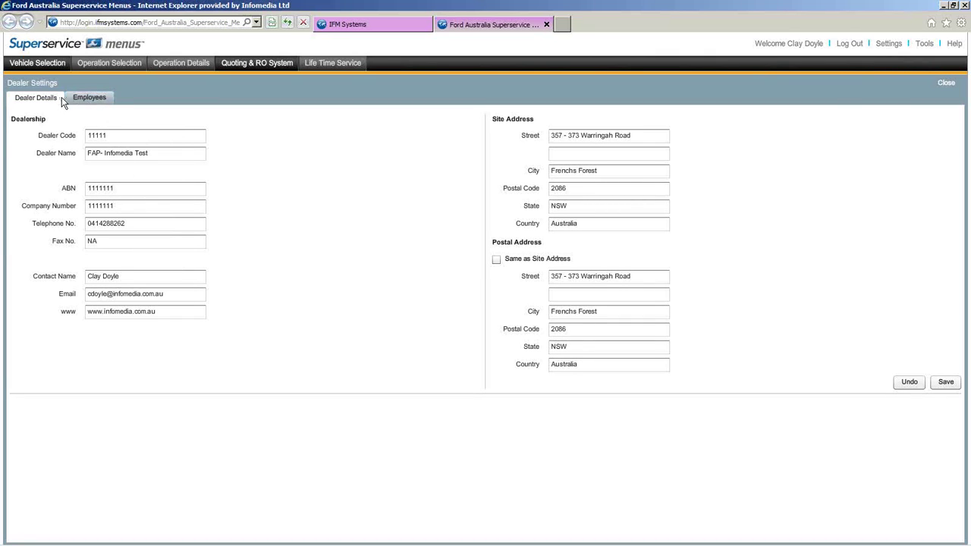
{"action": "left_click", "coordinate": [82, 101]}
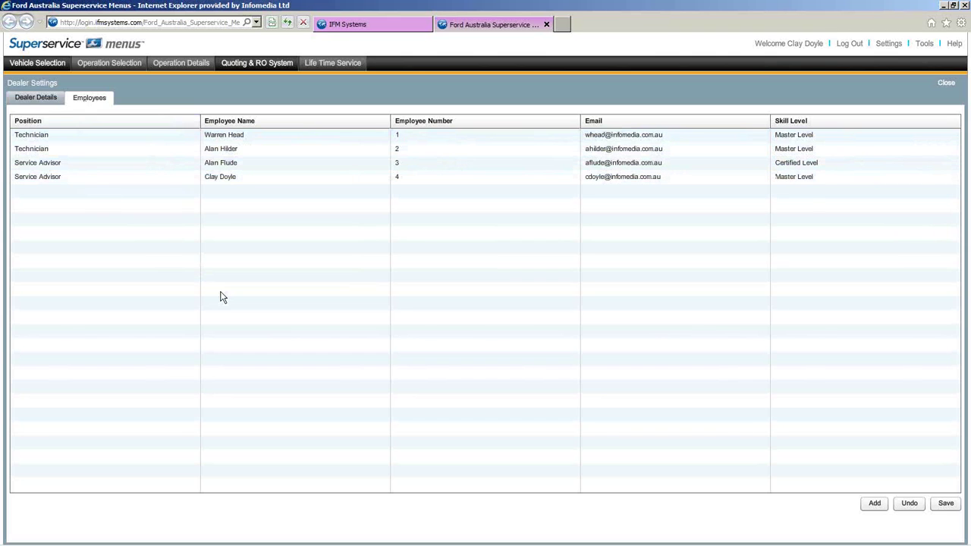
- Start a new Technician employee with the technician's name, employee number 5 and e-mail address
{"action": "left_click", "coordinate": [875, 505]}
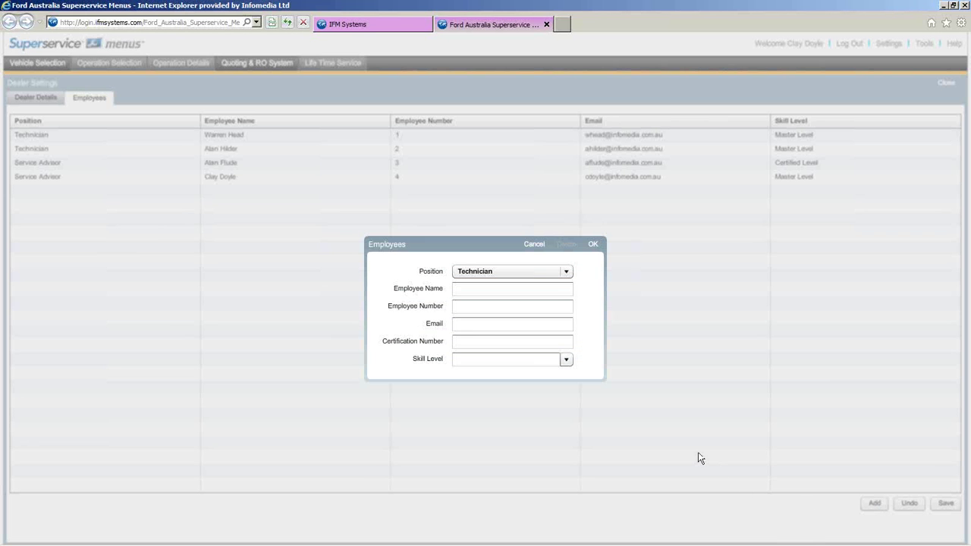
{"action": "left_click", "coordinate": [566, 273]}
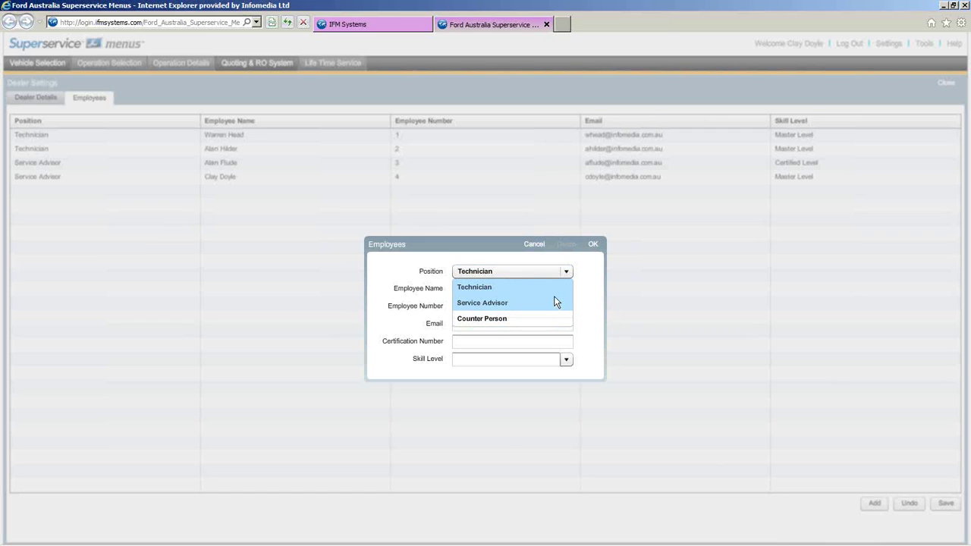
{"action": "left_click", "coordinate": [553, 293]}
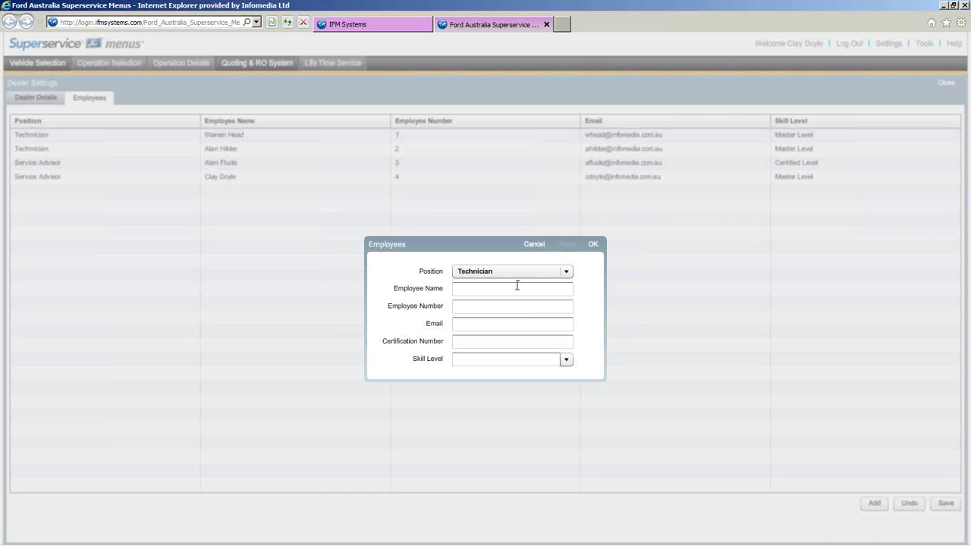
{"action": "left_click", "coordinate": [494, 289]}
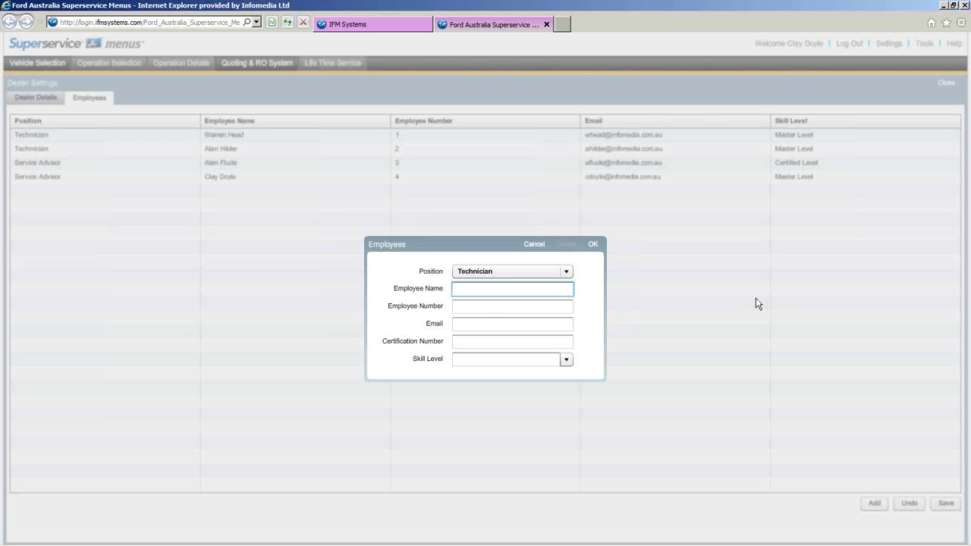
{"action": "left_click", "coordinate": [493, 306]}
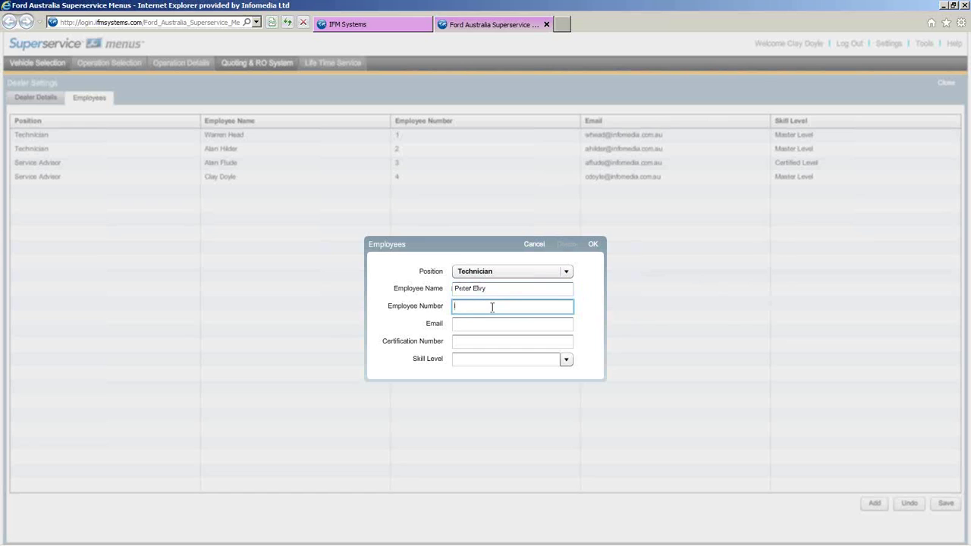
{"action": "type", "text": "5"}
{"action": "left_click", "coordinate": [485, 324]}
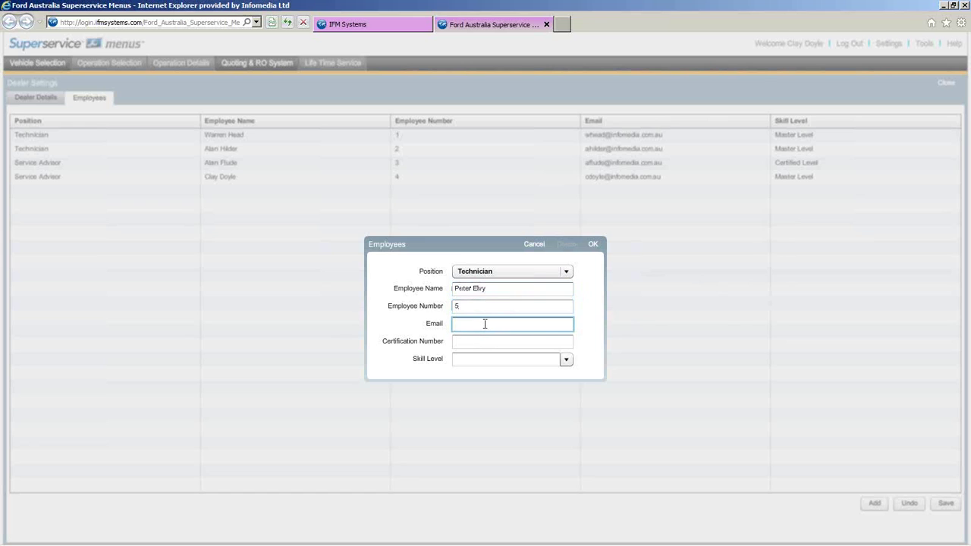
- Give the technician certification number 5 and Expert Level skill, and add them to the list
{"action": "left_click", "coordinate": [476, 346]}
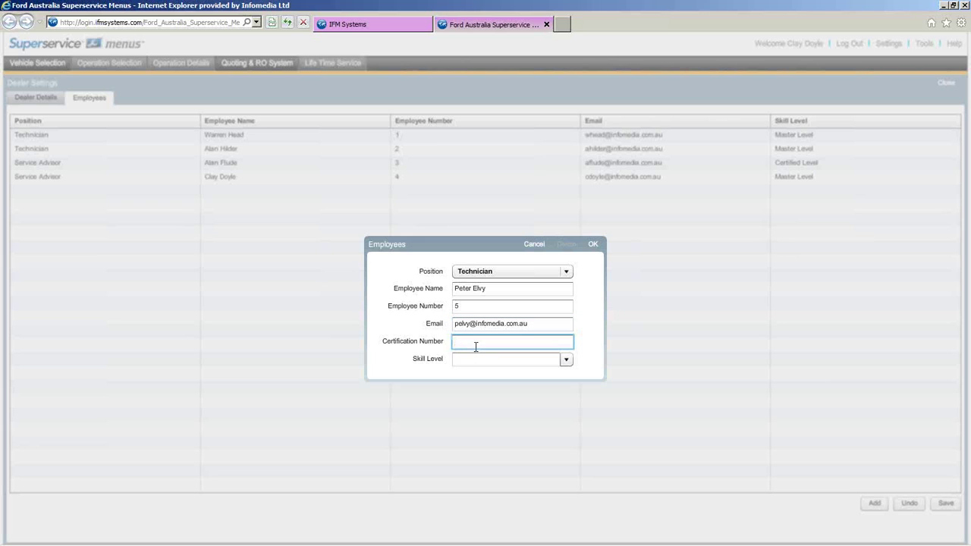
{"action": "type", "text": "5"}
{"action": "left_click", "coordinate": [567, 361]}
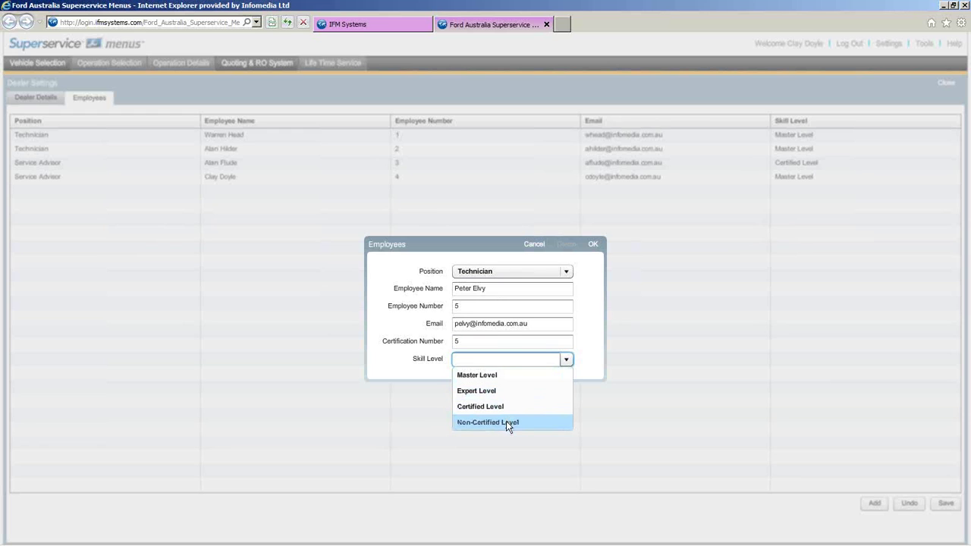
{"action": "left_click", "coordinate": [497, 392]}
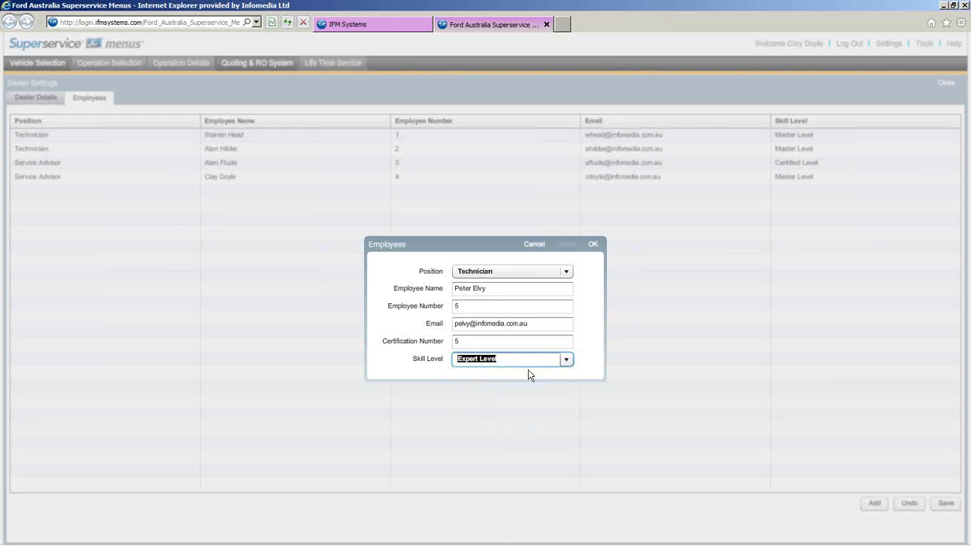
{"action": "left_click", "coordinate": [593, 244]}
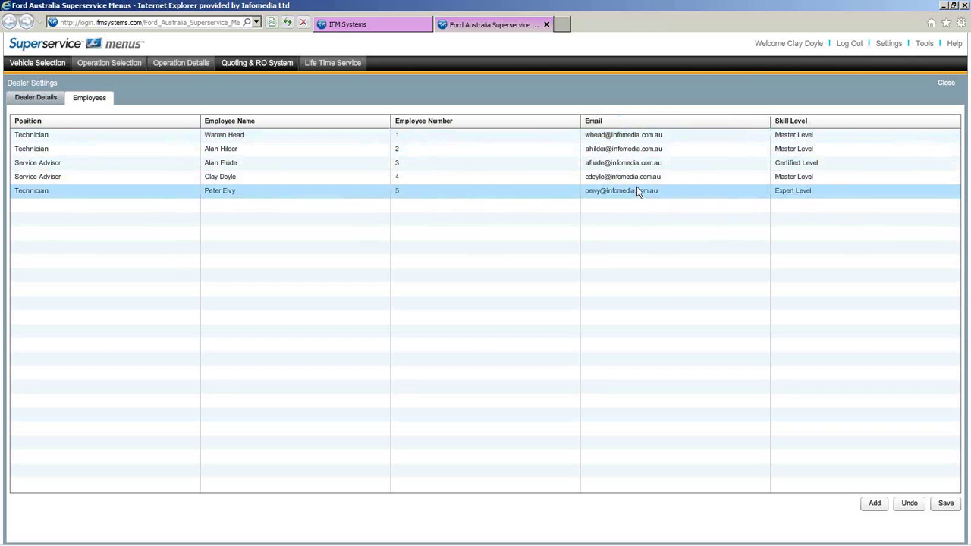
- Save the employee settings and dismiss the 'settings have been saved' confirmation
{"action": "left_click", "coordinate": [946, 504]}
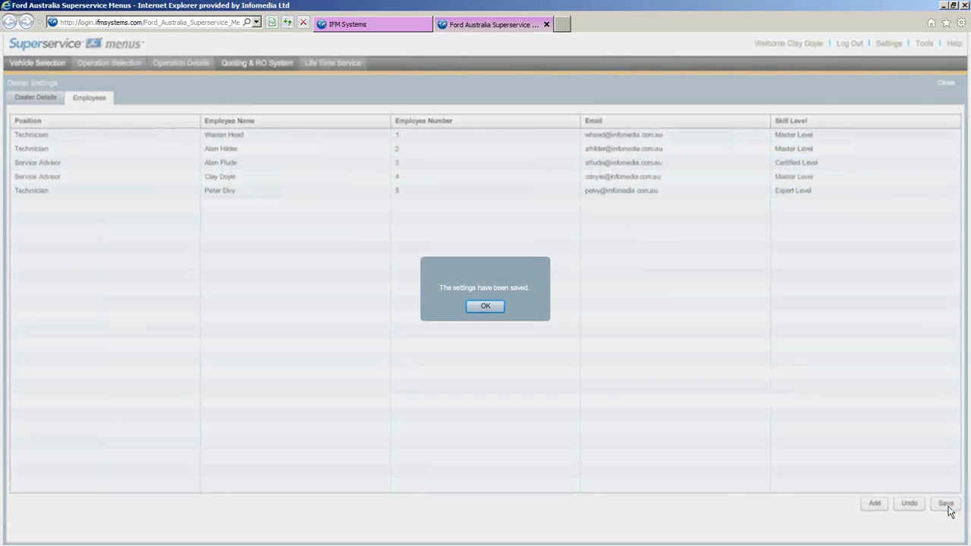
{"action": "left_click", "coordinate": [486, 307]}
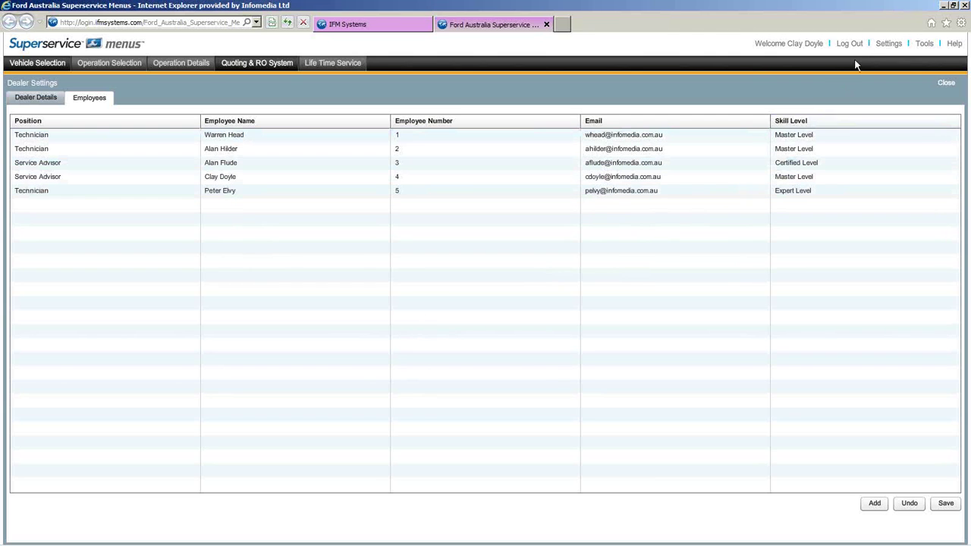
{"action": "left_click", "coordinate": [884, 51]}
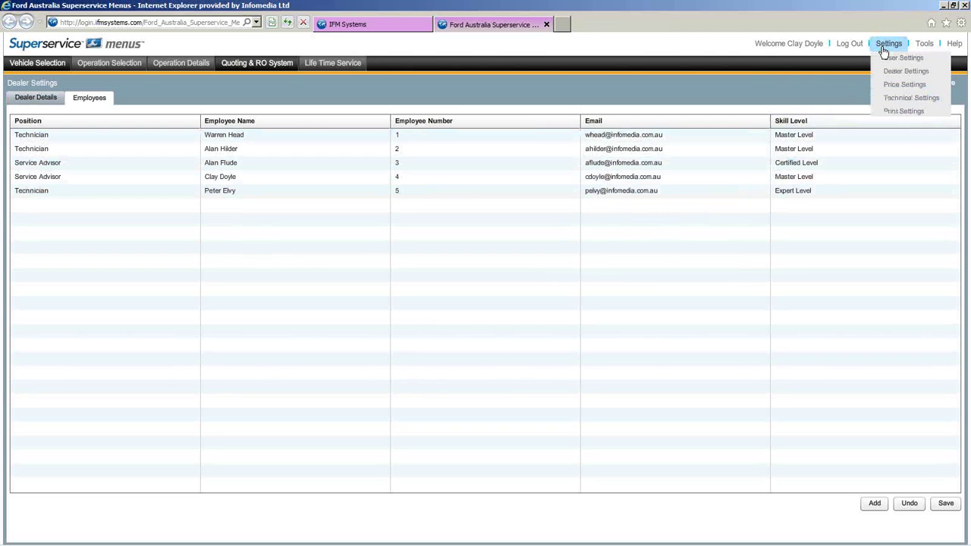
- Open Price Settings and select the RETAIL $100.00 labour rate
{"action": "left_click", "coordinate": [915, 89]}
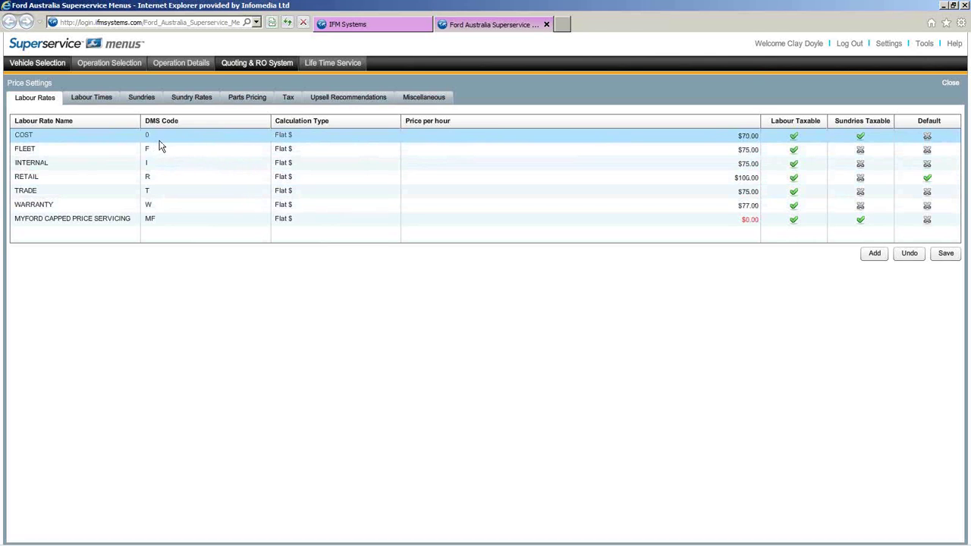
{"action": "left_click", "coordinate": [150, 179]}
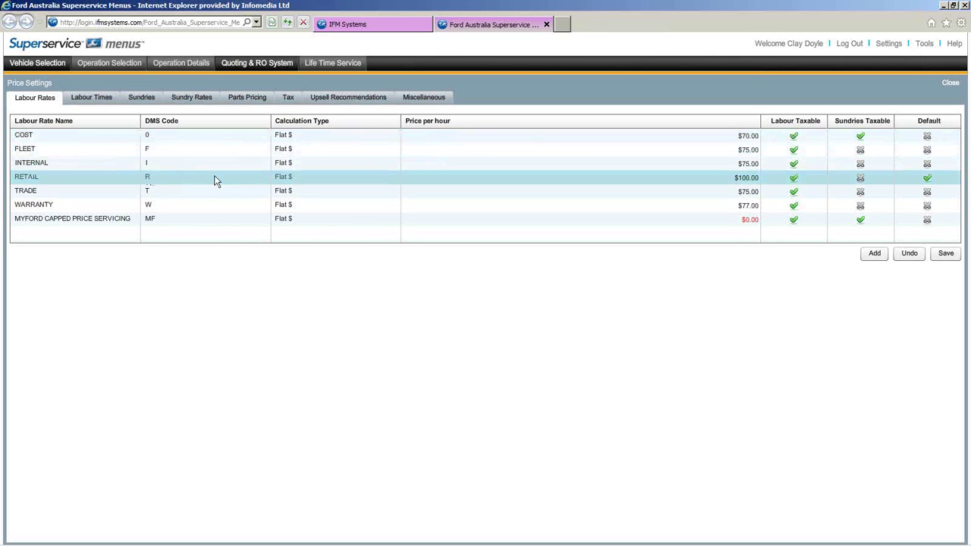
{"action": "double_click", "coordinate": [214, 180]}
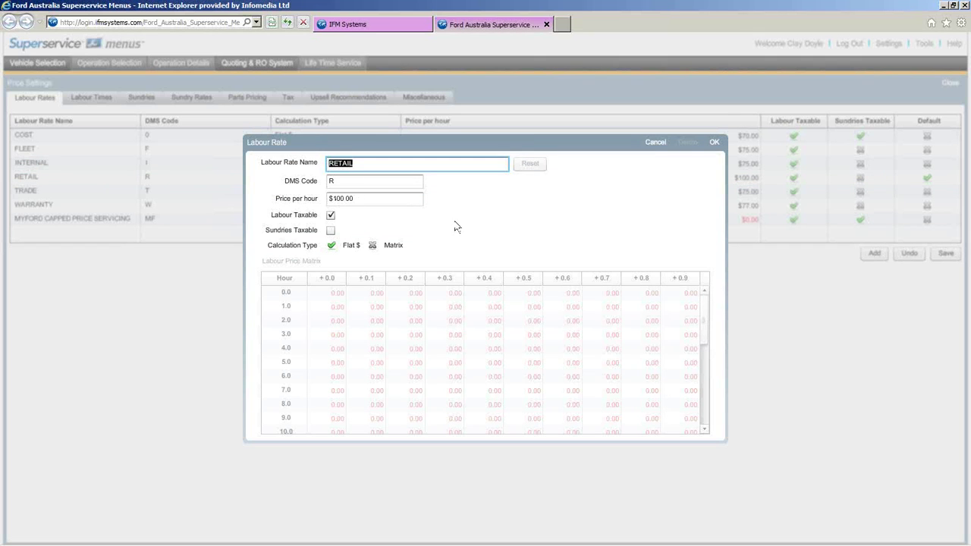
{"action": "left_click", "coordinate": [716, 146]}
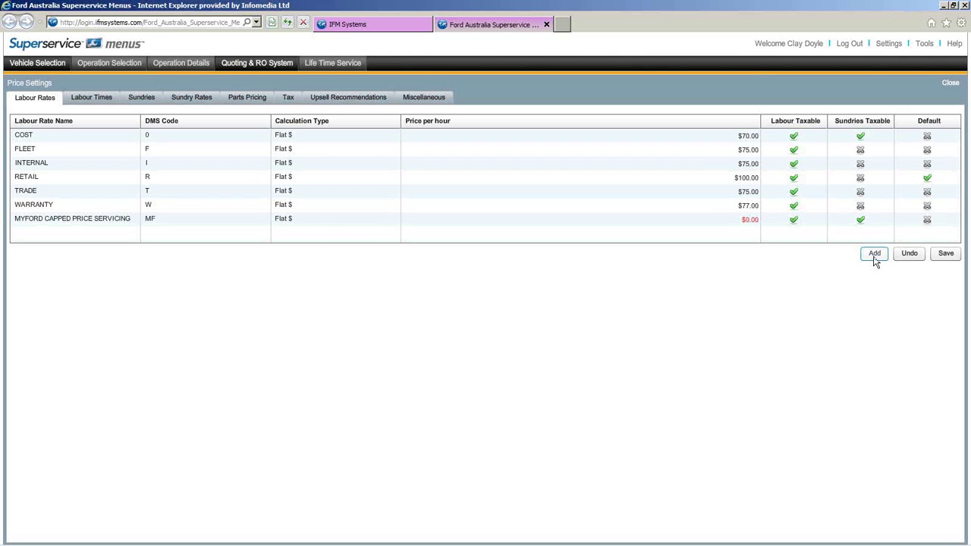
{"action": "left_click", "coordinate": [874, 255]}
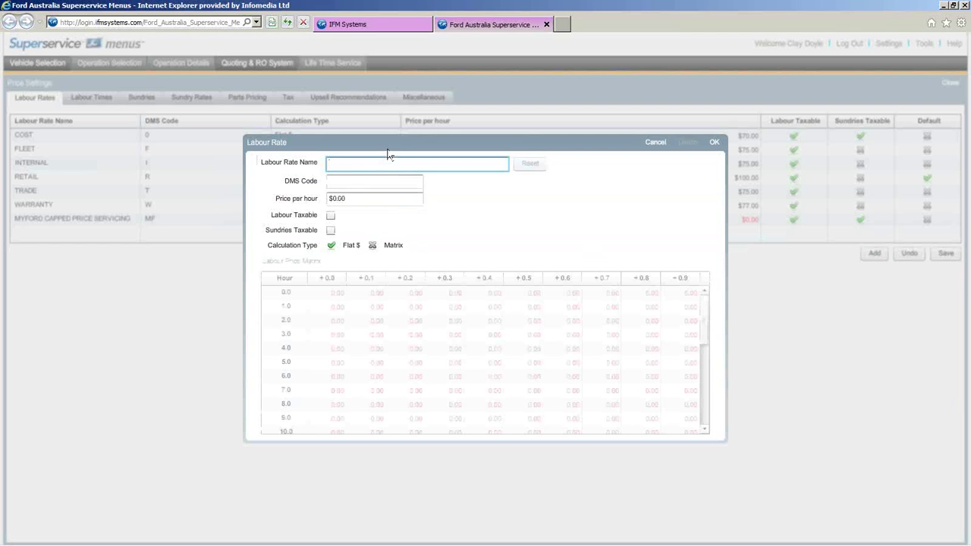
- Fill in name Special, DMS code s, 50 per hour, and tick Labour and Sundries Taxable
{"action": "type", "text": "Special"}
{"action": "left_click", "coordinate": [361, 180]}
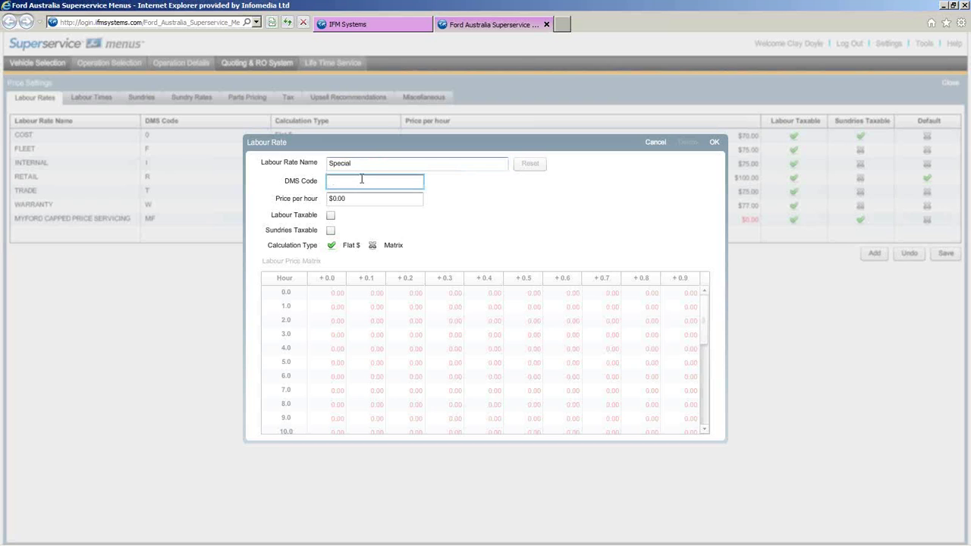
{"action": "type", "text": "s"}
{"action": "left_click", "coordinate": [332, 198]}
{"action": "type", "text": "50"}
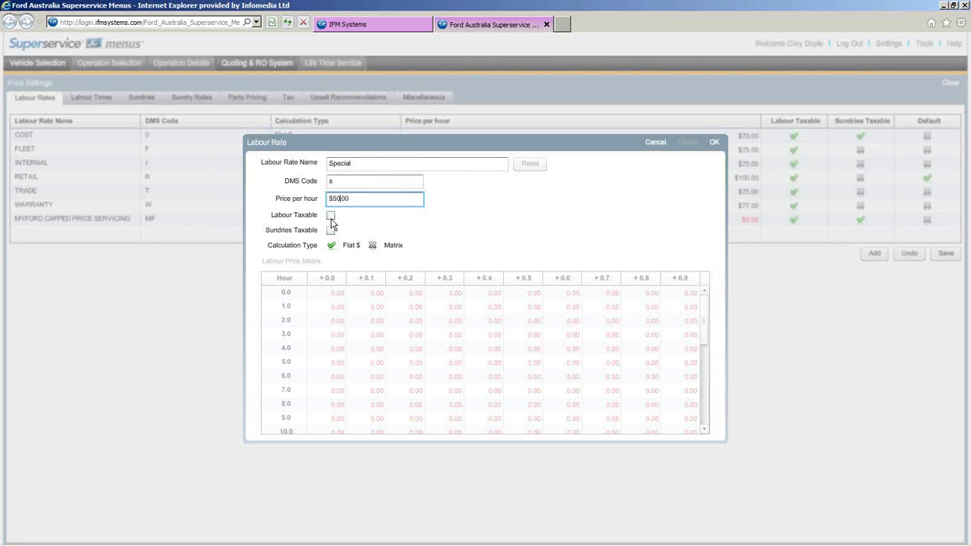
{"action": "left_click", "coordinate": [331, 219]}
{"action": "left_click", "coordinate": [331, 230]}
{"action": "left_click", "coordinate": [372, 246]}
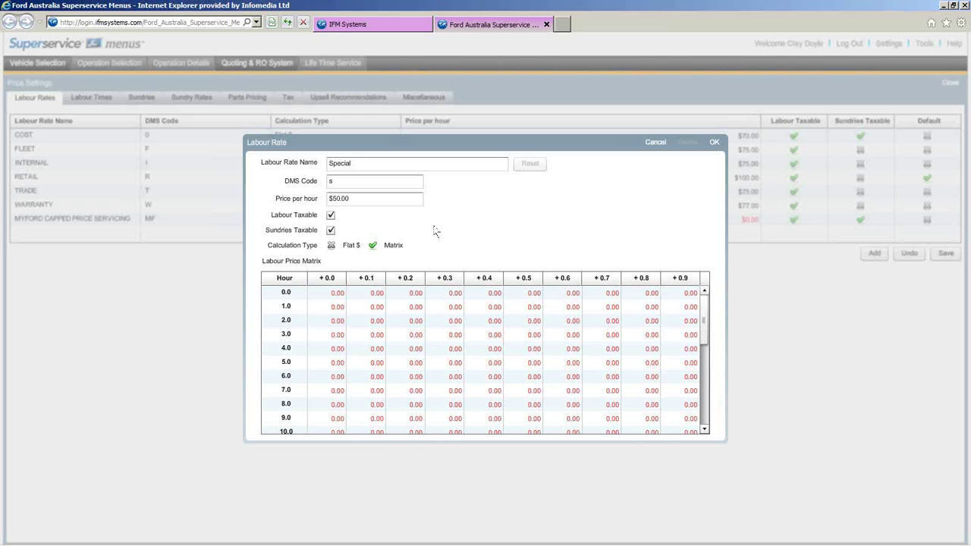
{"action": "left_click_drag", "start_coordinate": [361, 165], "coordinate": [288, 167]}
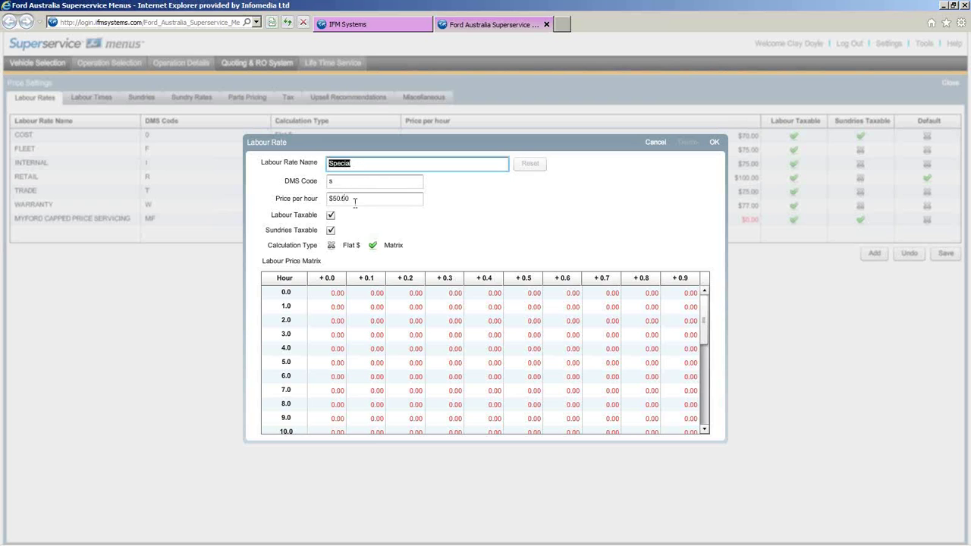
{"action": "left_click", "coordinate": [386, 248]}
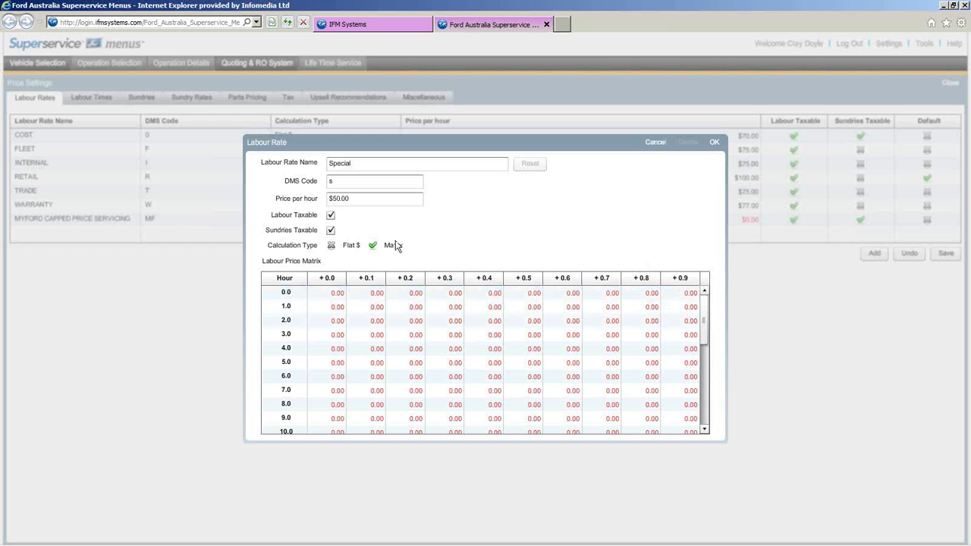
{"action": "left_click", "coordinate": [331, 245]}
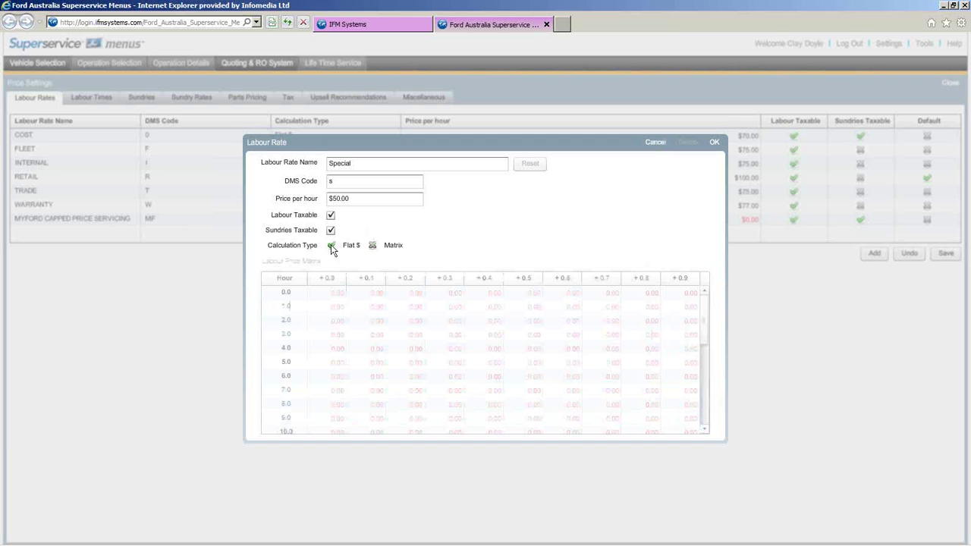
{"action": "left_click", "coordinate": [714, 143]}
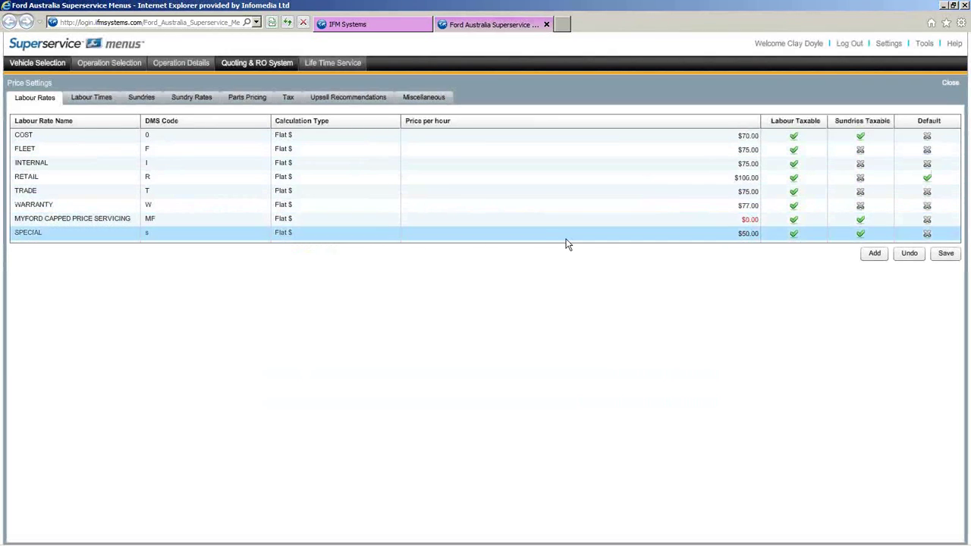
- Save the labour rates with SPECIAL included and dismiss the saved confirmation
{"action": "left_click", "coordinate": [946, 255]}
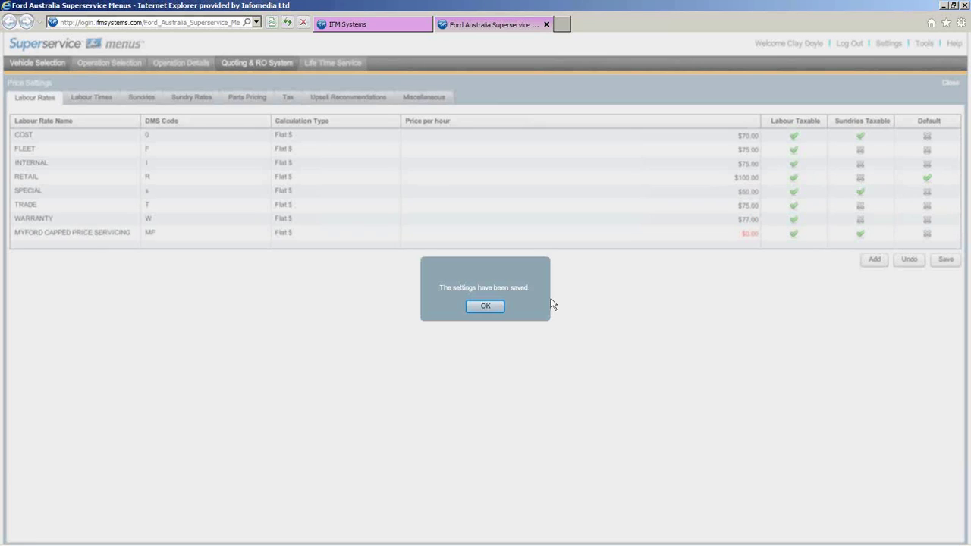
{"action": "left_click", "coordinate": [480, 306]}
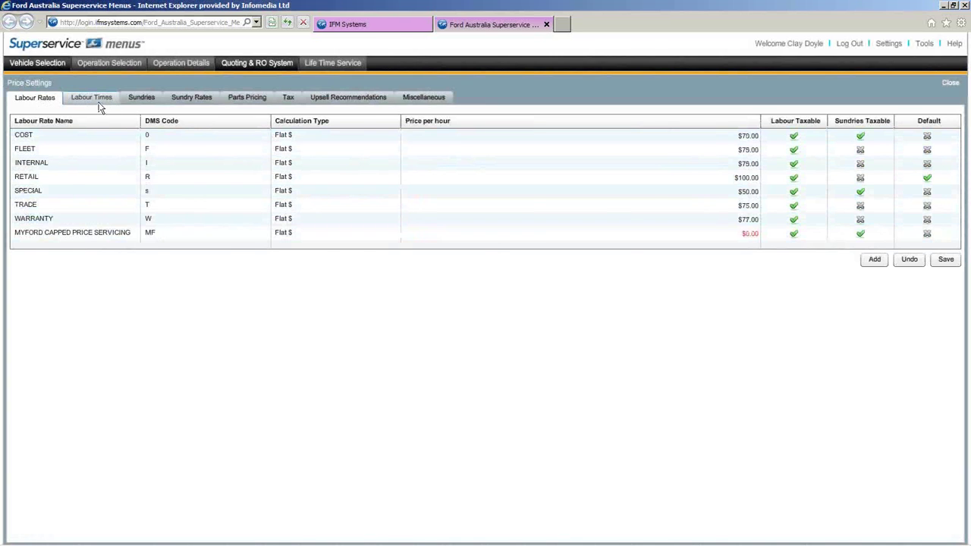
- Change the Accessories labour time adjustment type to Numeric (hrs) and save
{"action": "left_click", "coordinate": [99, 106]}
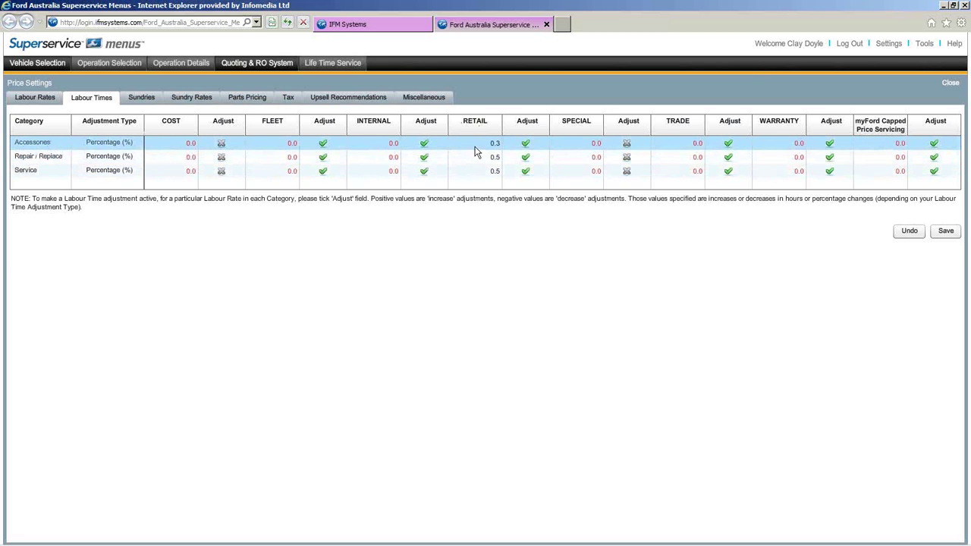
{"action": "left_click", "coordinate": [127, 145]}
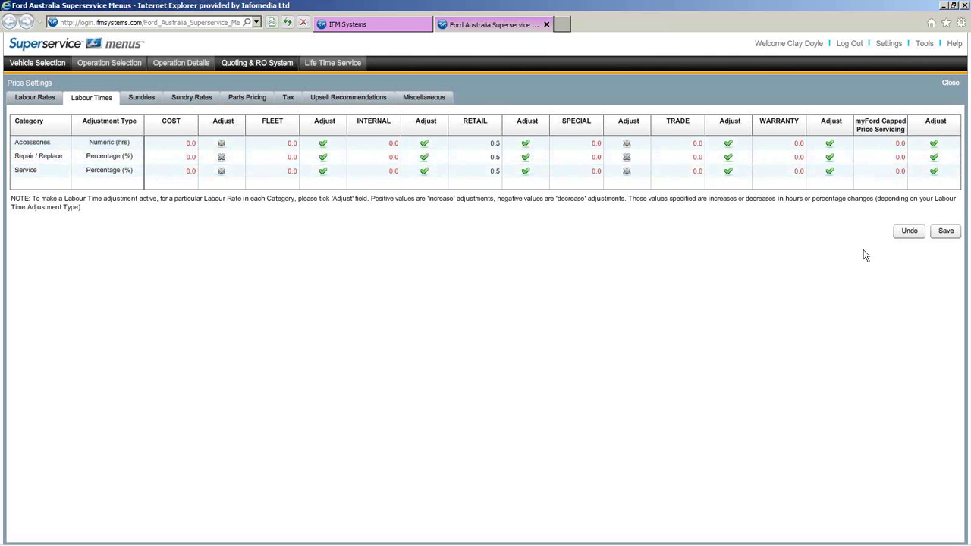
{"action": "left_click", "coordinate": [953, 231]}
- Browse the Sundries table from AF1 Auto Trans-Fluid through the gearbox and engine oils
{"action": "left_click", "coordinate": [142, 97]}
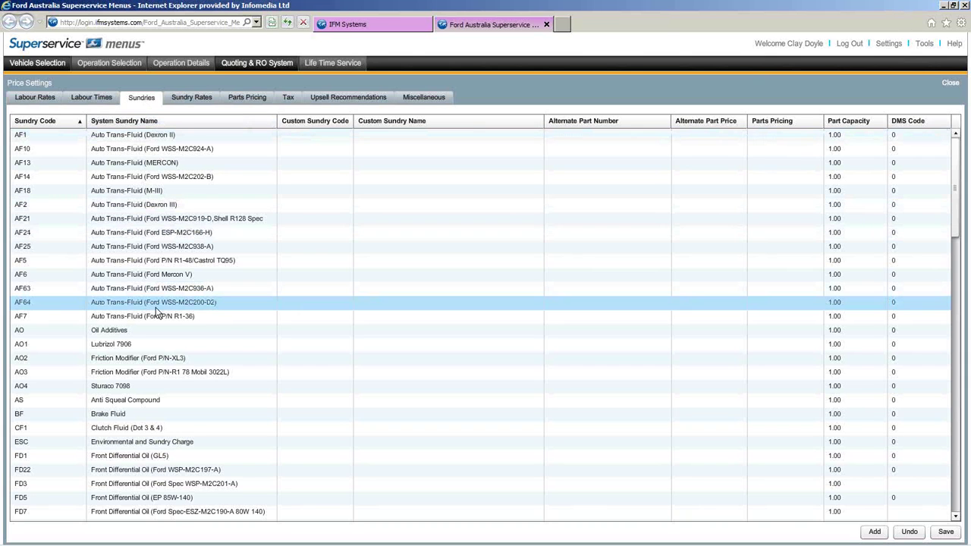
{"action": "scroll", "coordinate": [156, 313], "scroll_direction": "down", "scroll_amount": 4}
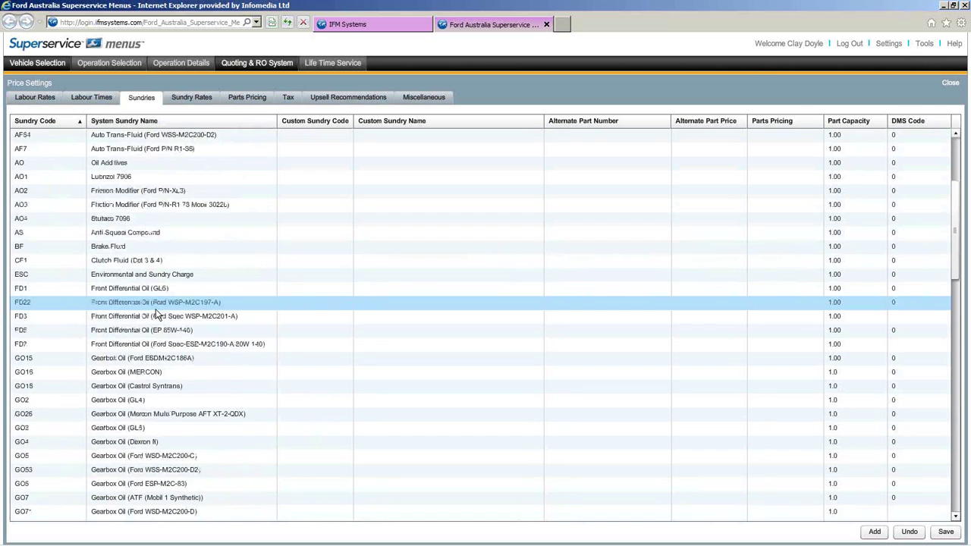
{"action": "scroll", "coordinate": [157, 315], "scroll_direction": "down", "scroll_amount": 3}
{"action": "scroll", "coordinate": [157, 314], "scroll_direction": "down", "scroll_amount": 1}
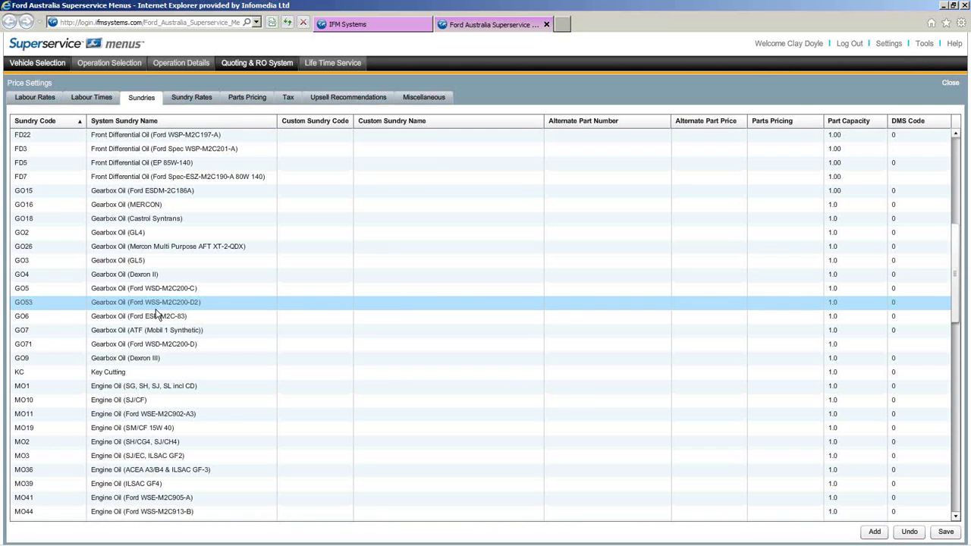
{"action": "scroll", "coordinate": [157, 314], "scroll_direction": "down", "scroll_amount": 2}
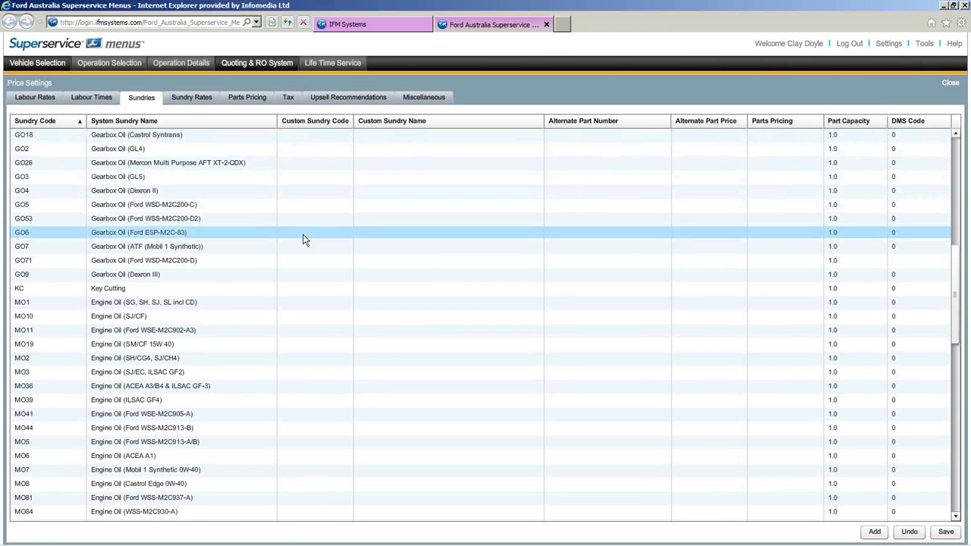
{"action": "scroll", "coordinate": [276, 245], "scroll_direction": "up", "scroll_amount": 5}
{"action": "scroll", "coordinate": [277, 245], "scroll_direction": "up", "scroll_amount": 5}
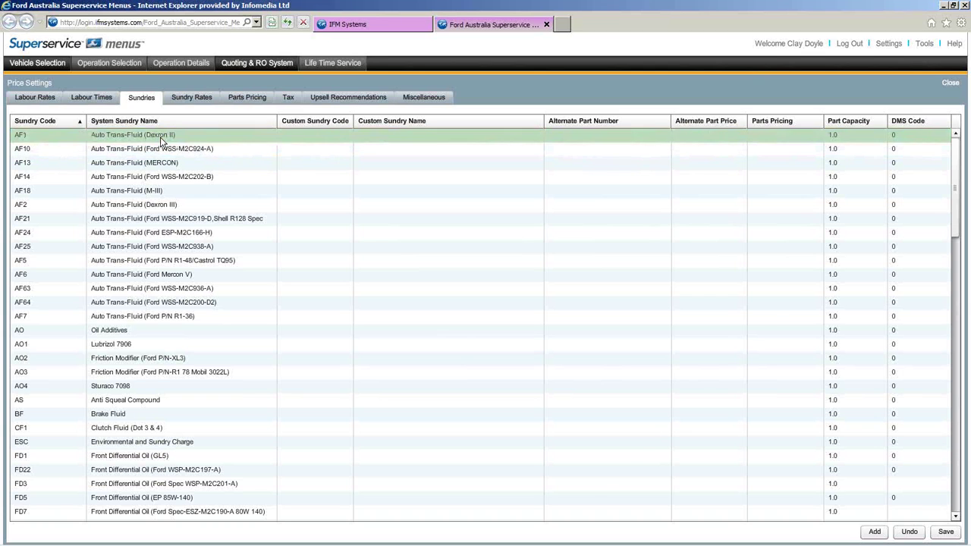
- Open the AF1 Auto Trans-Fluid (Dexron II) sundry, select its name, and confirm with OK
{"action": "double_click", "coordinate": [162, 138]}
{"action": "left_click_drag", "start_coordinate": [476, 230], "coordinate": [365, 232]}
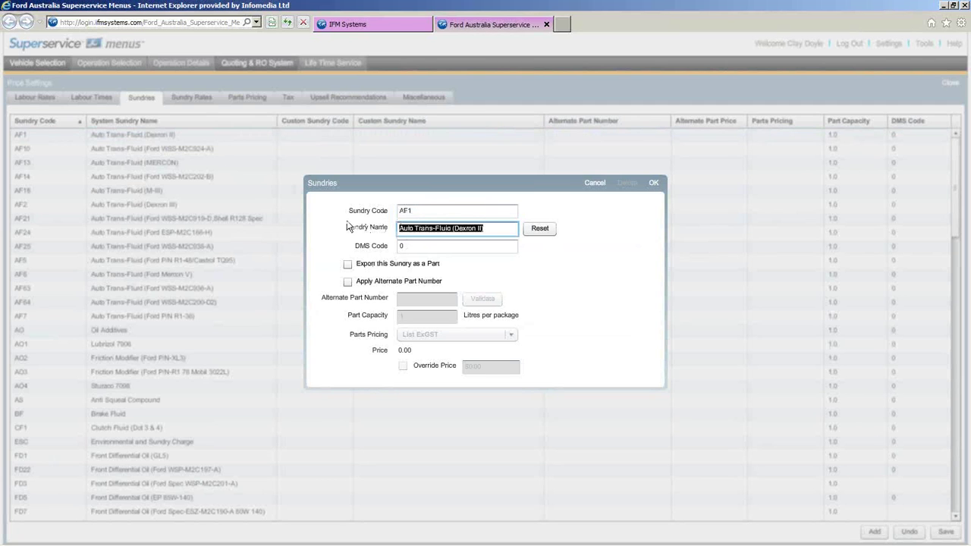
{"action": "left_click", "coordinate": [653, 183]}
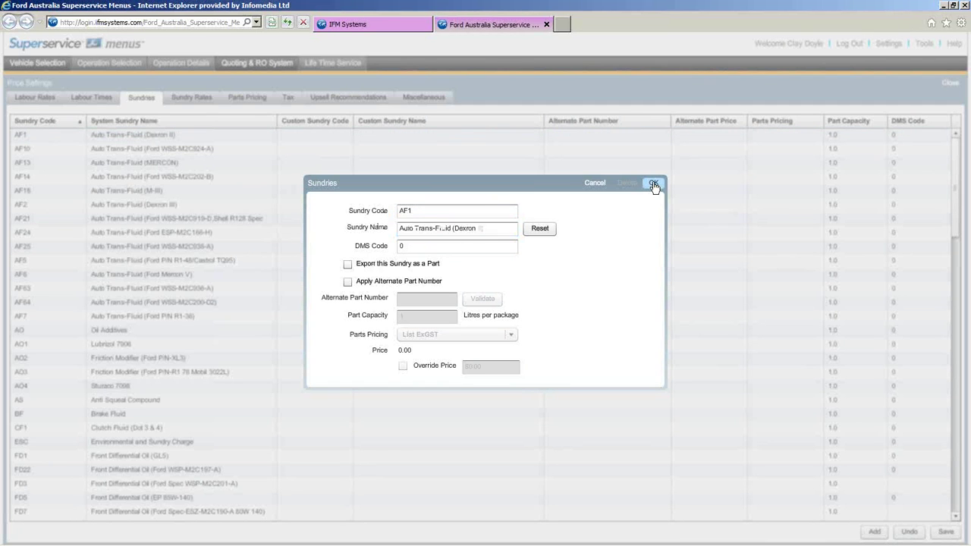
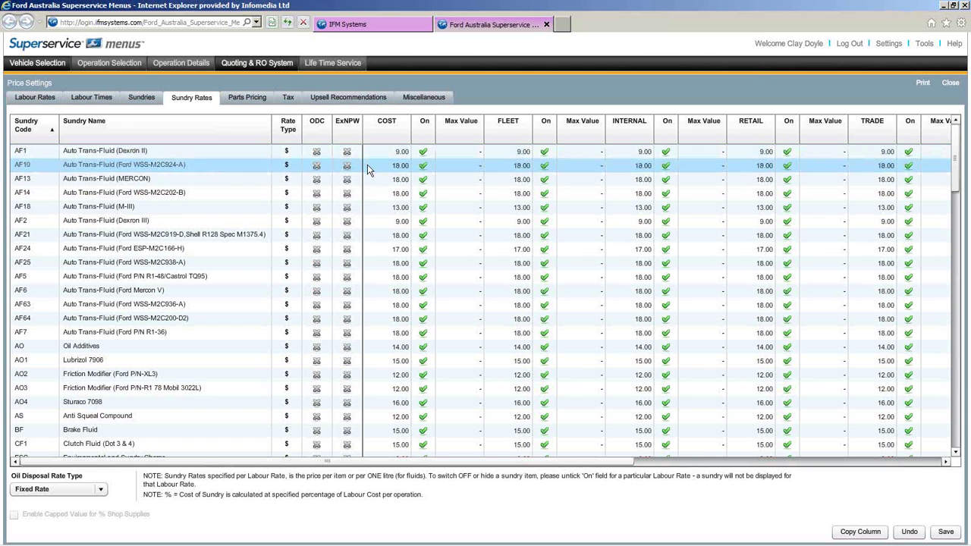
{"action": "scroll", "coordinate": [369, 171], "scroll_direction": "down", "scroll_amount": 15}
{"action": "scroll", "coordinate": [369, 173], "scroll_direction": "down", "scroll_amount": 9}
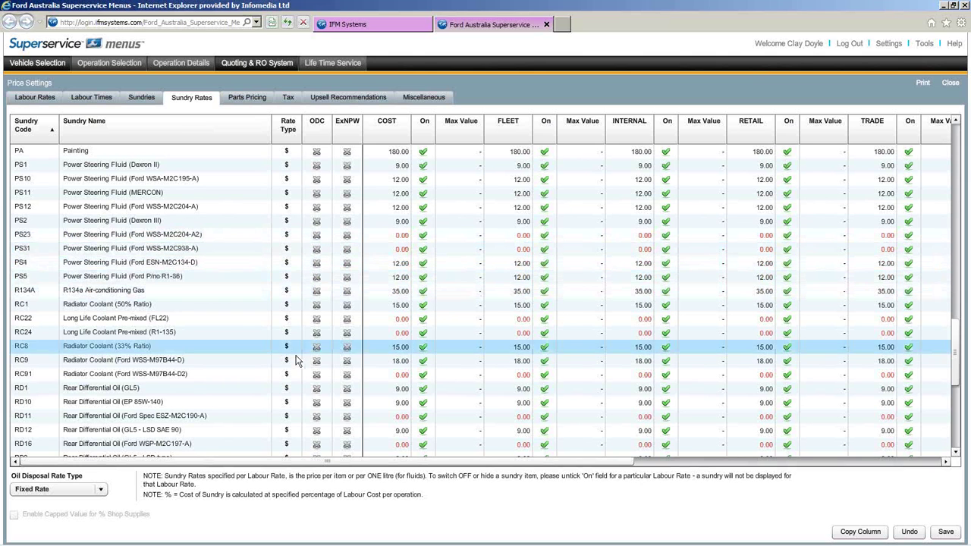
{"action": "scroll", "coordinate": [366, 323], "scroll_direction": "up", "scroll_amount": 10}
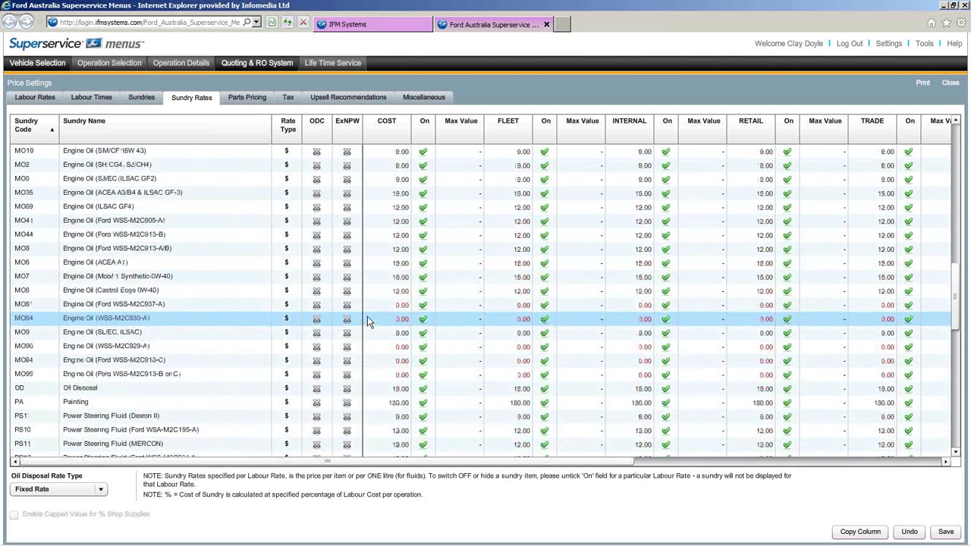
{"action": "scroll", "coordinate": [371, 319], "scroll_direction": "up", "scroll_amount": 10}
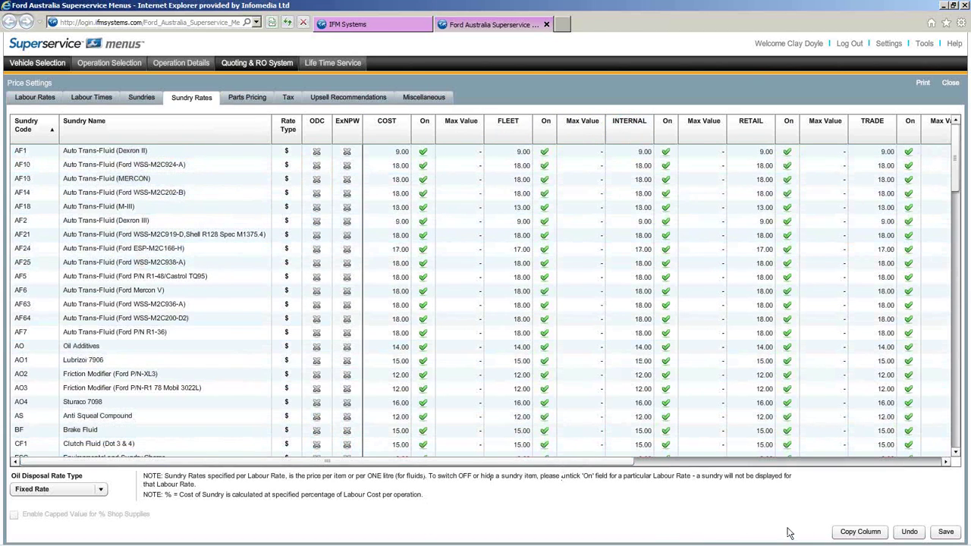
- Copy the INTERNAL sundry prices into the FLEET price column
{"action": "left_click", "coordinate": [860, 533]}
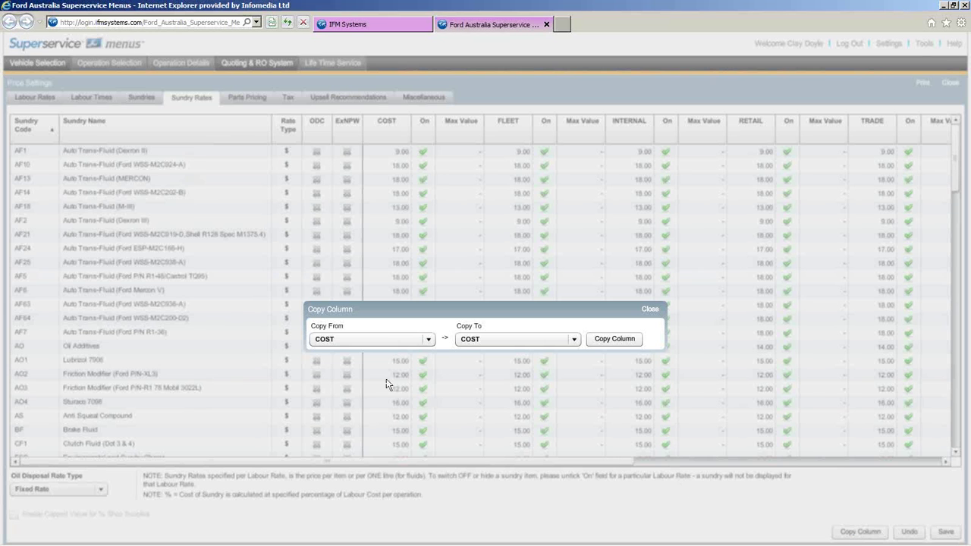
{"action": "left_click", "coordinate": [423, 341]}
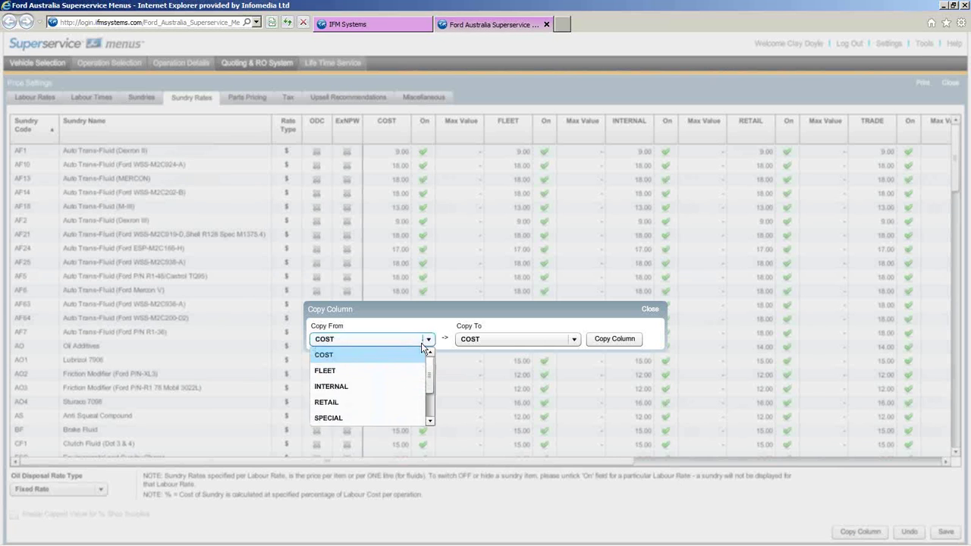
{"action": "left_click", "coordinate": [380, 390]}
{"action": "left_click", "coordinate": [574, 340]}
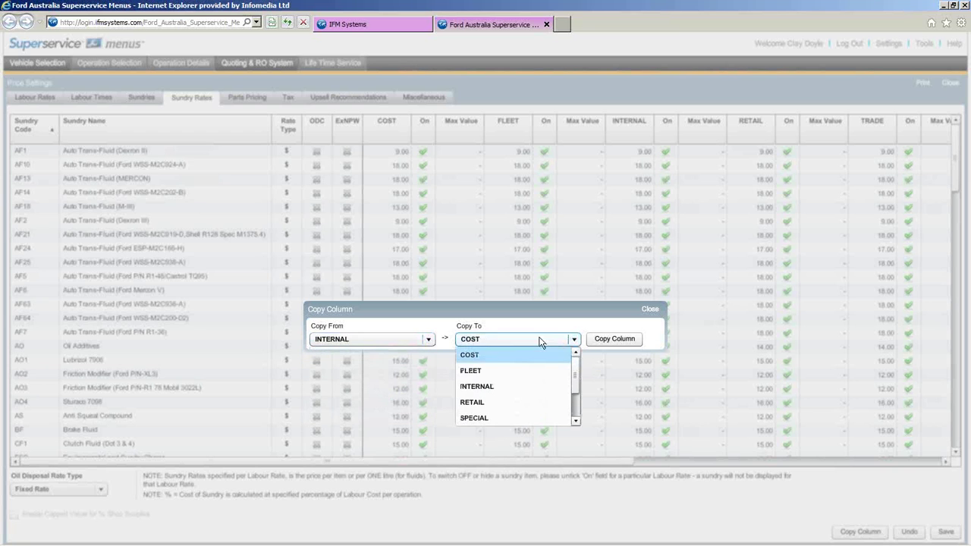
{"action": "left_click", "coordinate": [503, 371]}
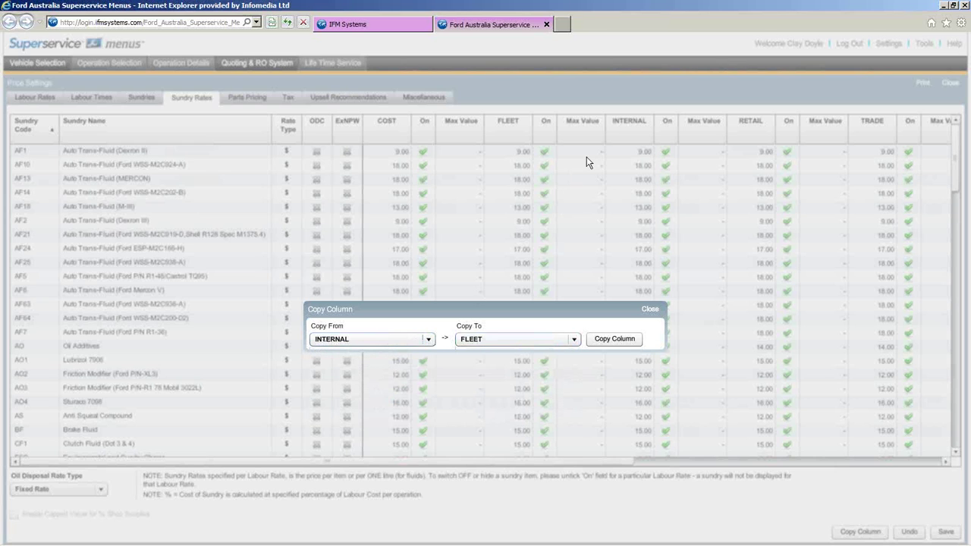
{"action": "left_click", "coordinate": [615, 342]}
{"action": "left_click", "coordinate": [650, 308]}
- Save the Sundry Rates and confirm the saved message
{"action": "left_click", "coordinate": [631, 166]}
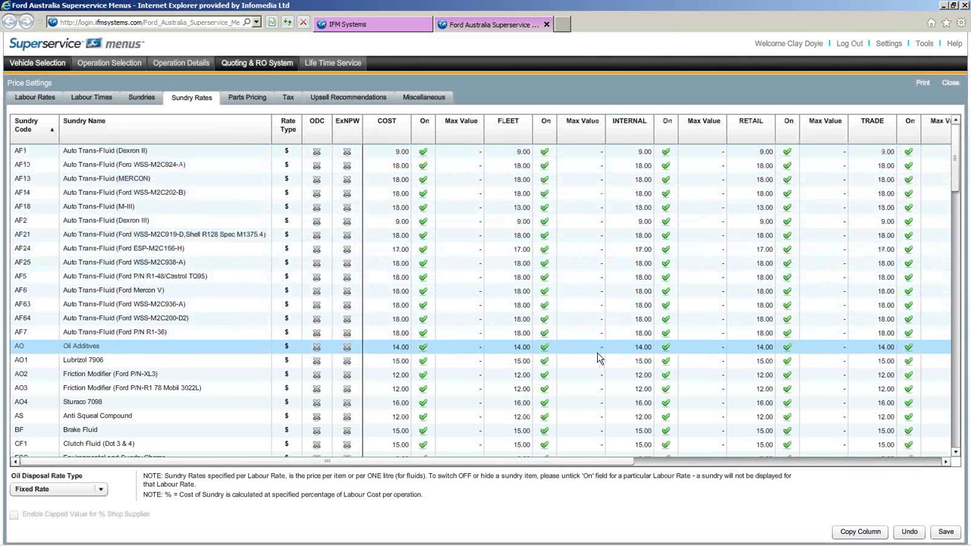
{"action": "left_click", "coordinate": [948, 532]}
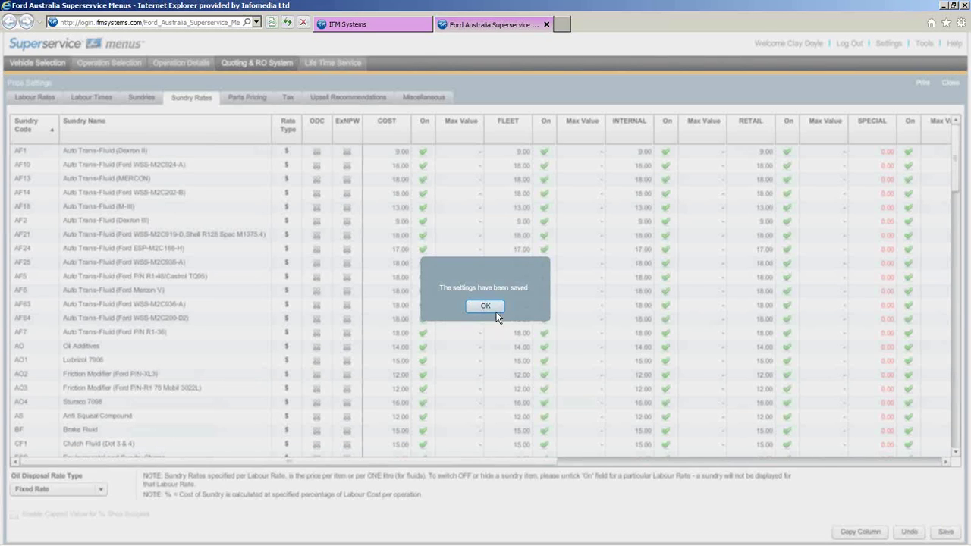
{"action": "left_click", "coordinate": [497, 307]}
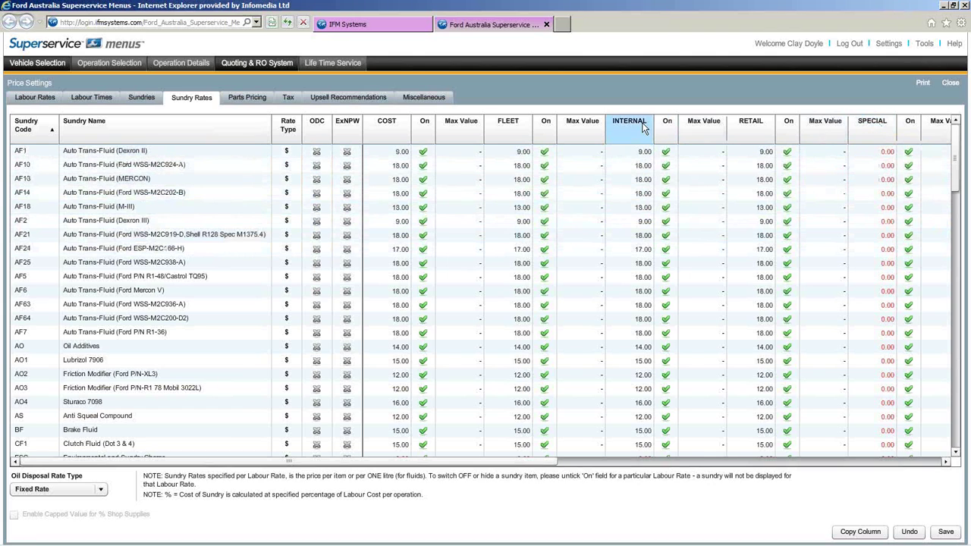
- Copy the INTERNAL sundry prices into the SPECIAL column, so AF1 becomes 9.00
{"action": "left_click", "coordinate": [859, 532]}
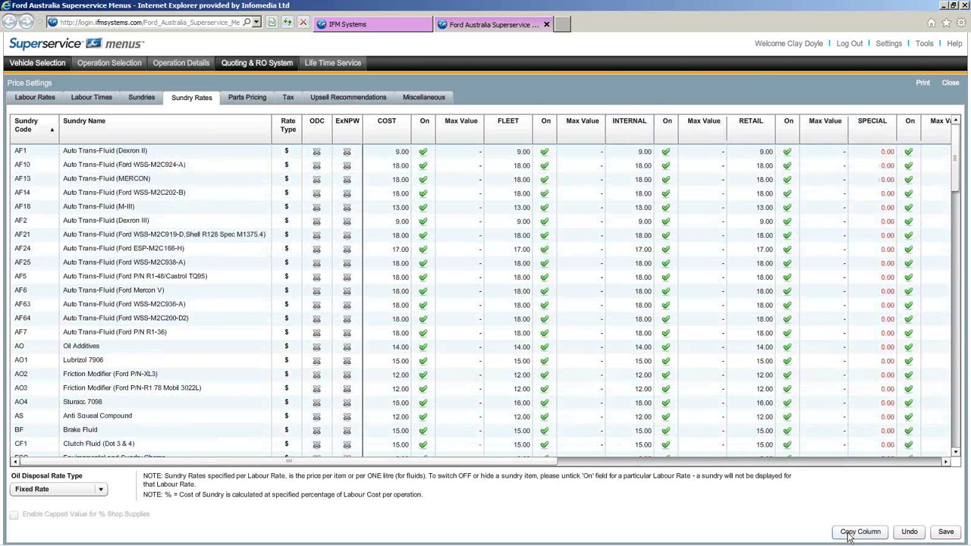
{"action": "left_click", "coordinate": [431, 339]}
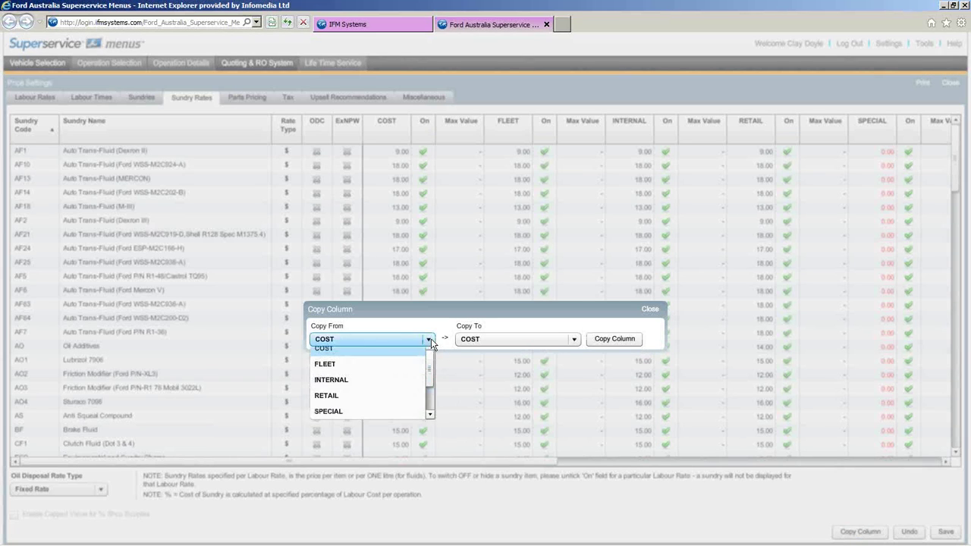
{"action": "left_click", "coordinate": [399, 394]}
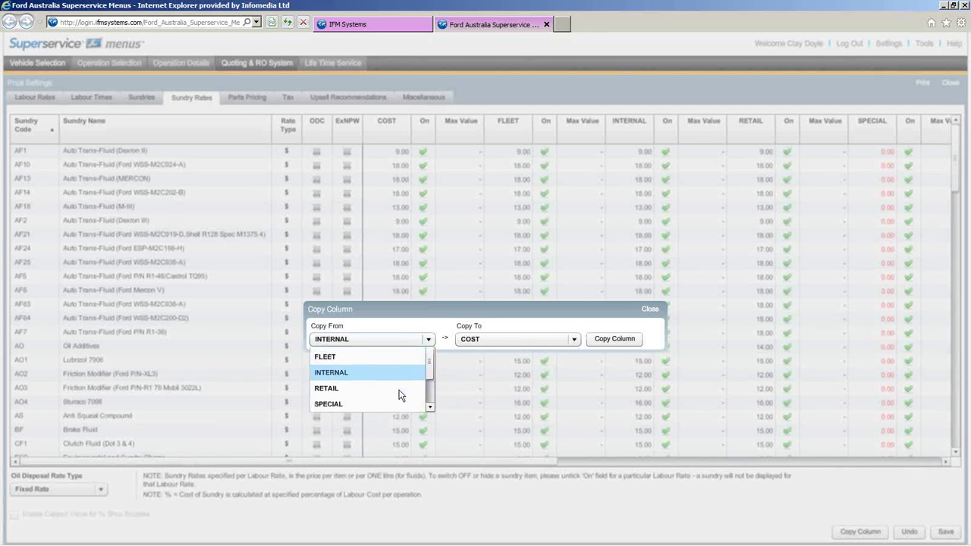
{"action": "left_click", "coordinate": [575, 340]}
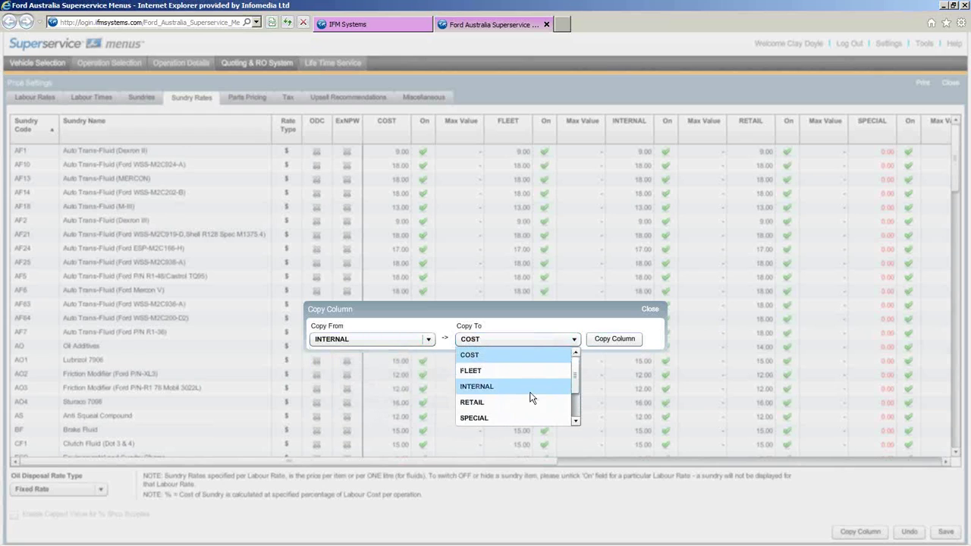
{"action": "left_click", "coordinate": [522, 417]}
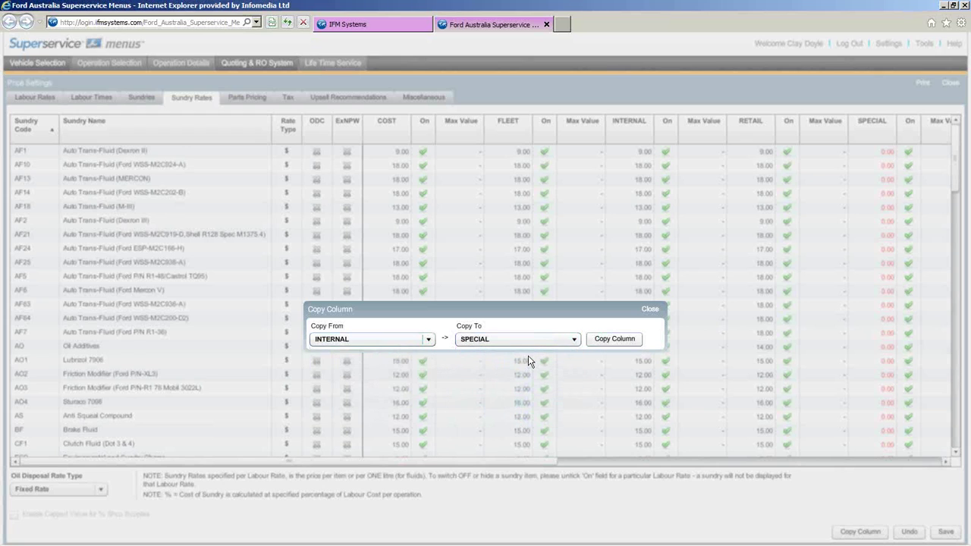
{"action": "left_click", "coordinate": [618, 341]}
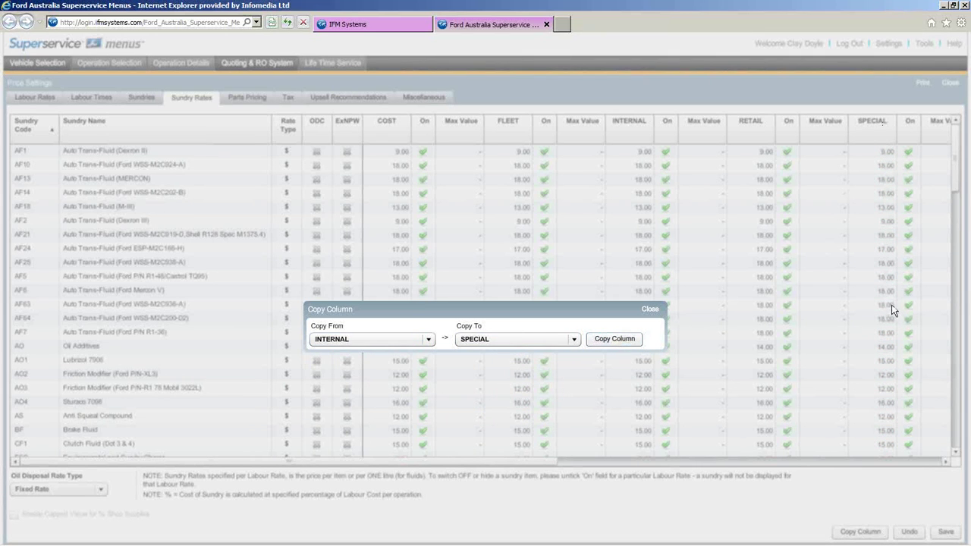
{"action": "left_click", "coordinate": [649, 309]}
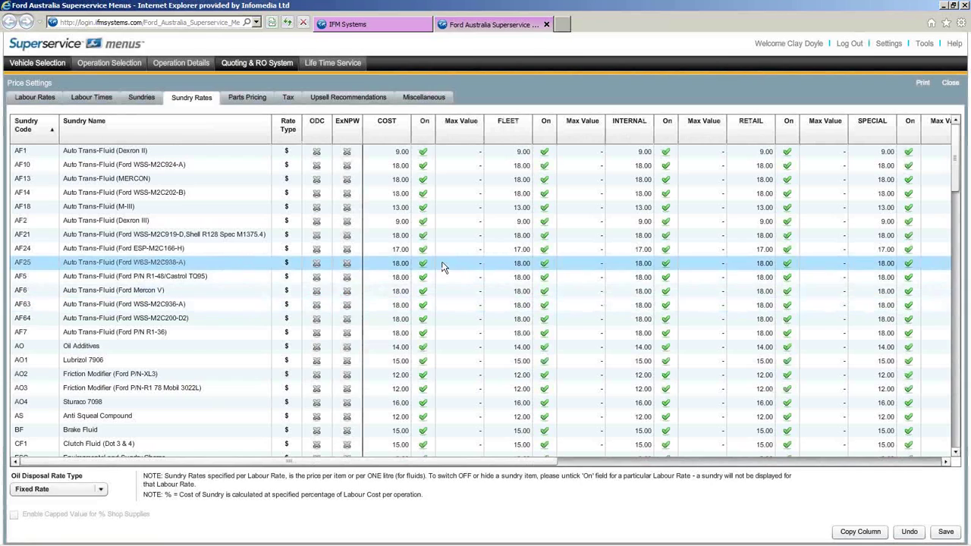
{"action": "scroll", "coordinate": [443, 267], "scroll_direction": "down", "scroll_amount": 5}
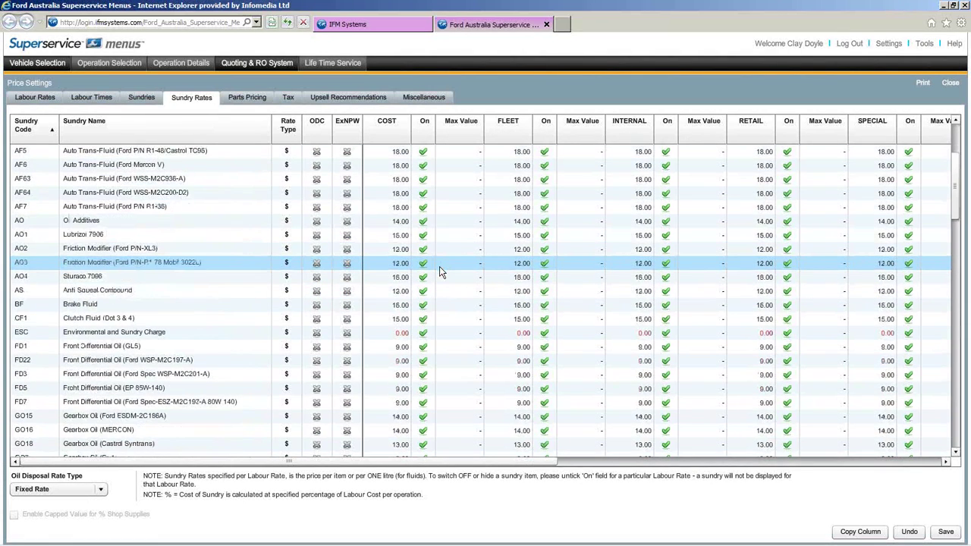
{"action": "scroll", "coordinate": [439, 266], "scroll_direction": "down", "scroll_amount": 15}
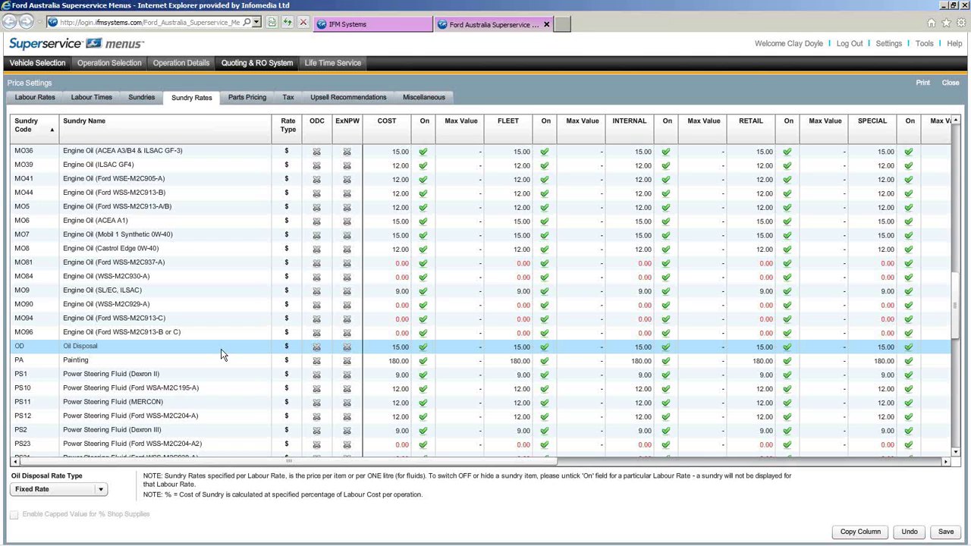
- Leave the Oil Disposal cost at 15.00 and show the Oil Disposal Rate Type choices
{"action": "left_click", "coordinate": [393, 348]}
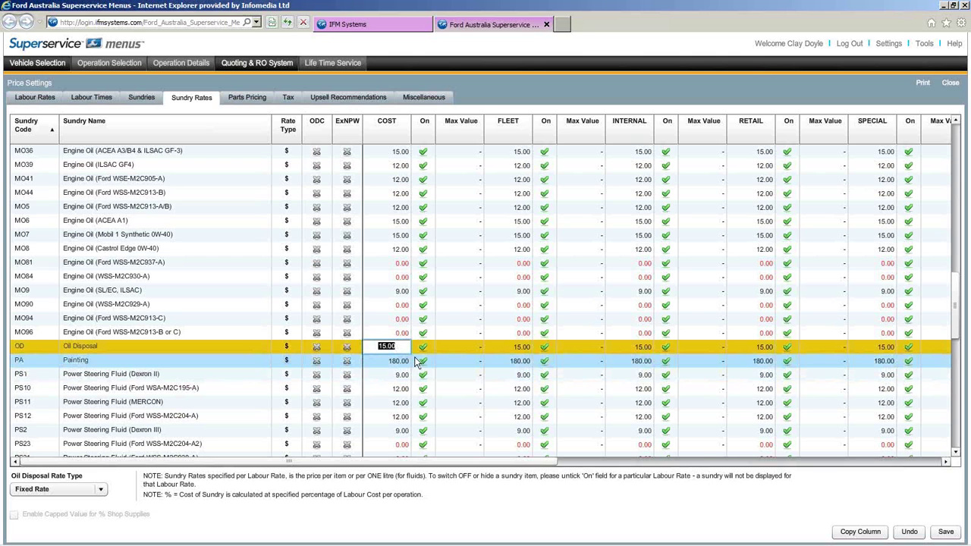
{"action": "left_click", "coordinate": [444, 353]}
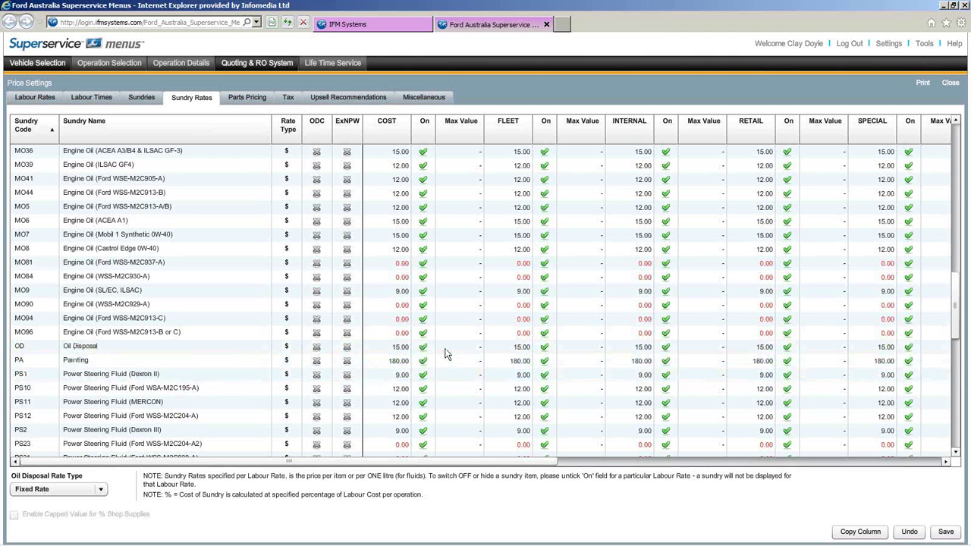
{"action": "left_click_drag", "start_coordinate": [83, 474], "coordinate": [17, 478]}
{"action": "left_click", "coordinate": [89, 476]}
{"action": "left_click", "coordinate": [101, 489]}
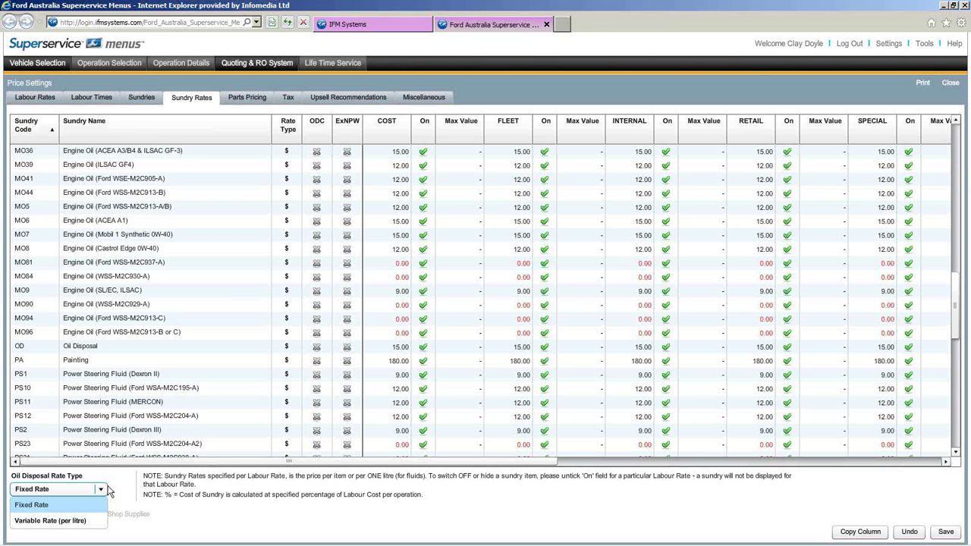
- Keep Oil Disposal Rate Type at Fixed Rate and return to the top of the Sundry Rates
{"action": "left_click", "coordinate": [107, 489]}
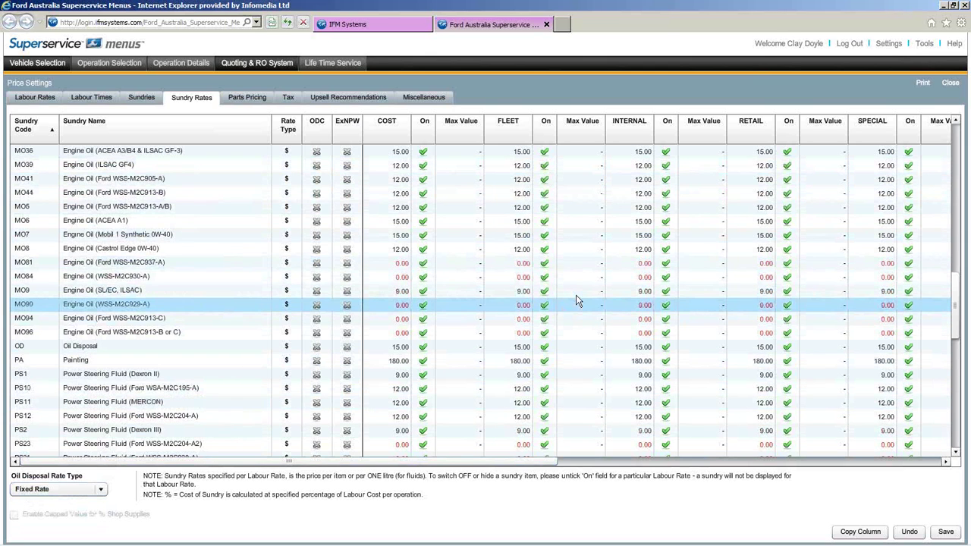
{"action": "scroll", "coordinate": [573, 298], "scroll_direction": "up", "scroll_amount": 10}
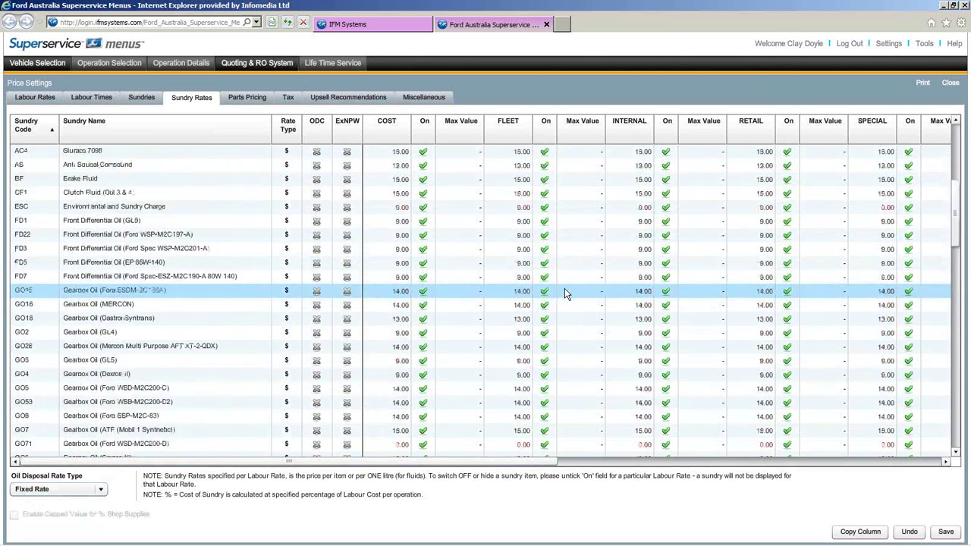
{"action": "scroll", "coordinate": [565, 293], "scroll_direction": "up", "scroll_amount": 4}
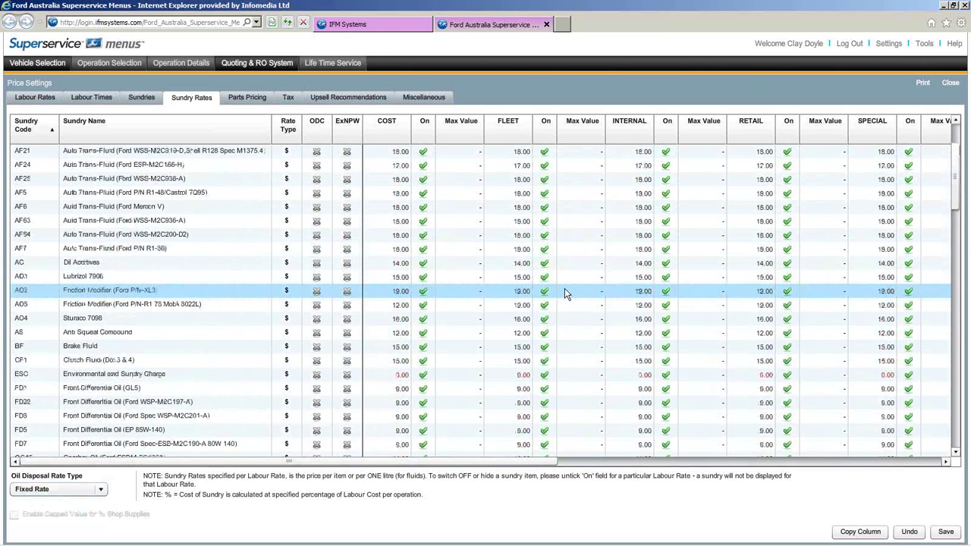
{"action": "scroll", "coordinate": [565, 294], "scroll_direction": "up", "scroll_amount": 1}
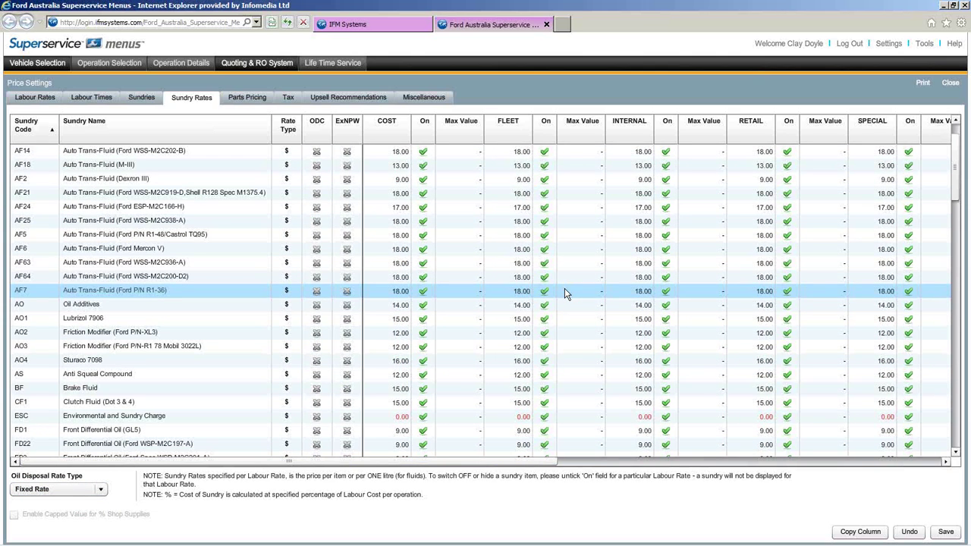
- Review the Parts Pricing levels such as Trade ExGST, then view the TAX and GST levels at 10.00%
{"action": "left_click", "coordinate": [252, 104]}
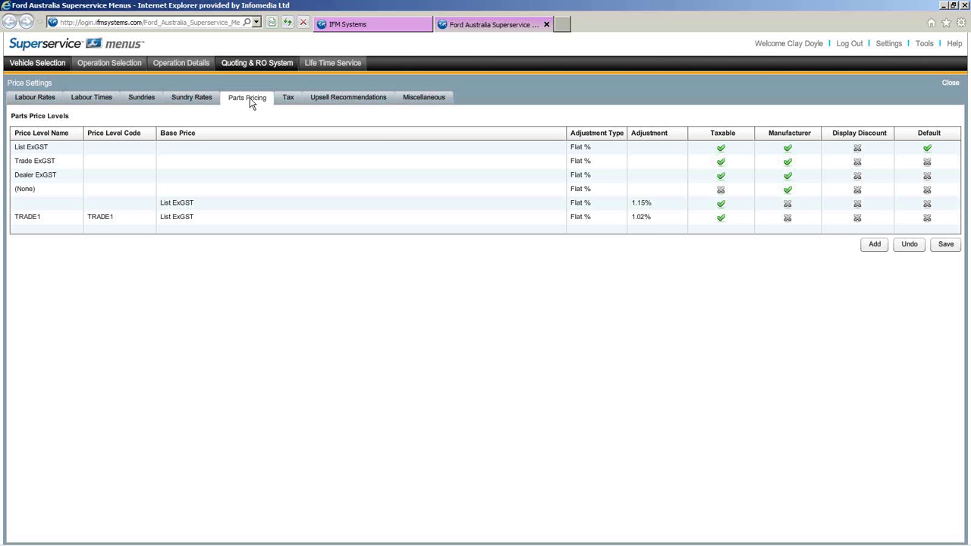
{"action": "left_click", "coordinate": [276, 159]}
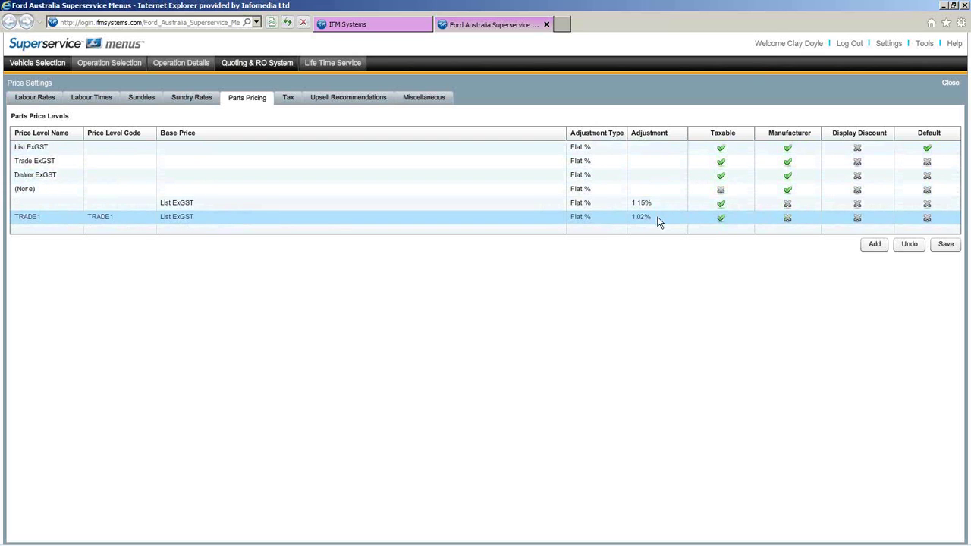
{"action": "left_click", "coordinate": [945, 244]}
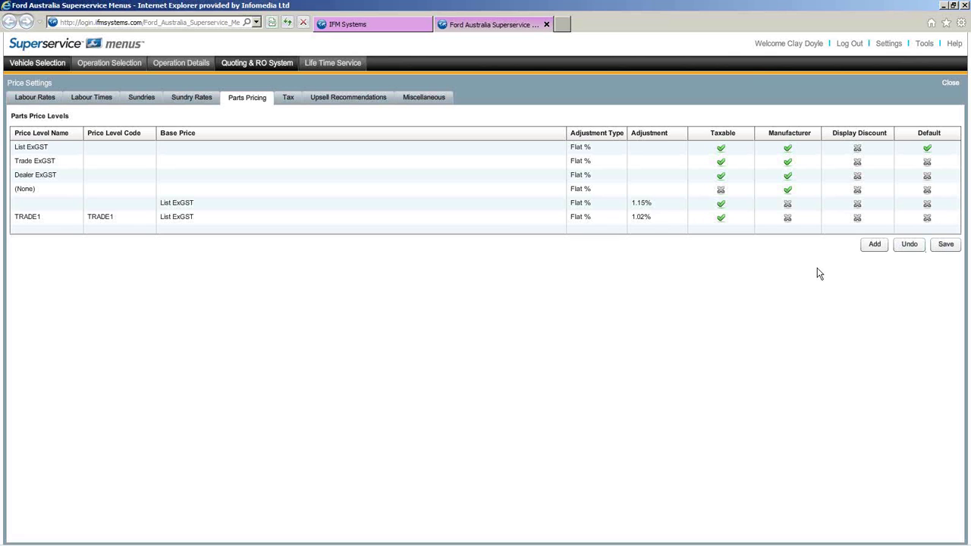
{"action": "left_click", "coordinate": [289, 101]}
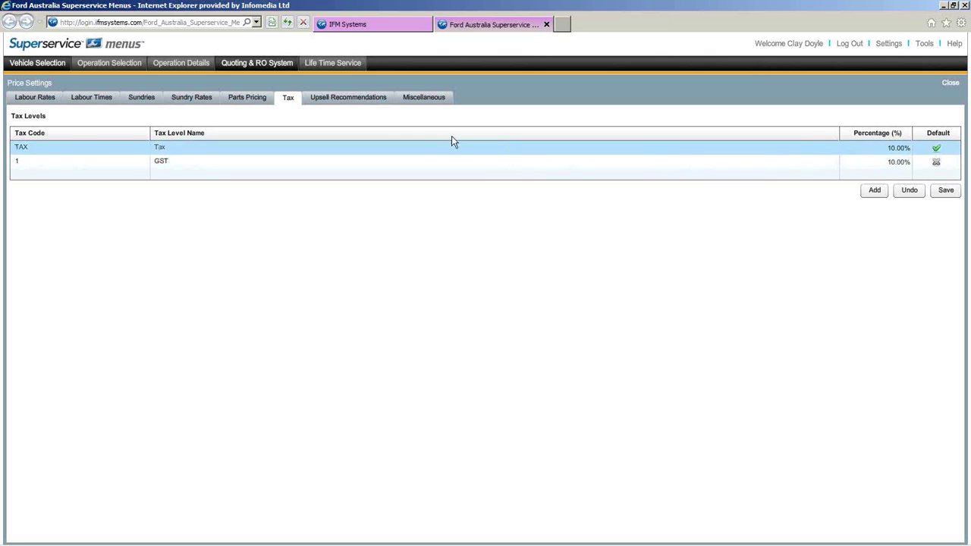
- Show the empty Upsell Recommendations page with suggestions enabled for Service Operations only
{"action": "left_click", "coordinate": [377, 102]}
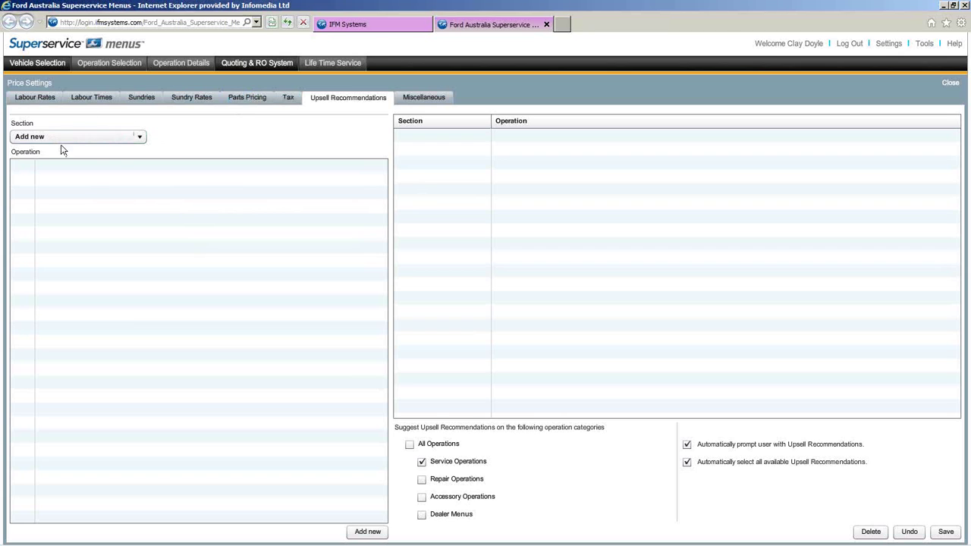
- Add Air-Conditioning operation RACS: Evacuate & Recharge Air Conditioning System as an upsell recommendation
{"action": "left_click", "coordinate": [140, 138]}
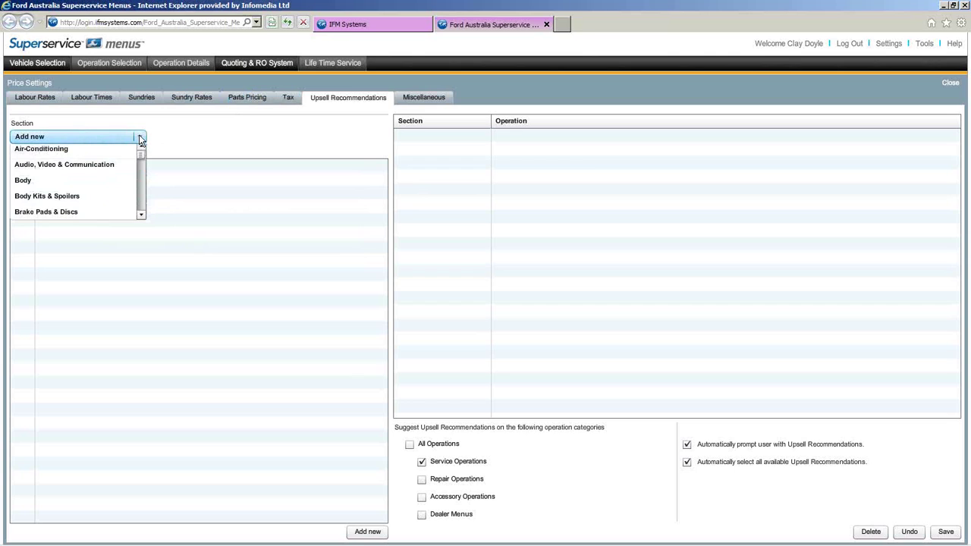
{"action": "left_click", "coordinate": [79, 154]}
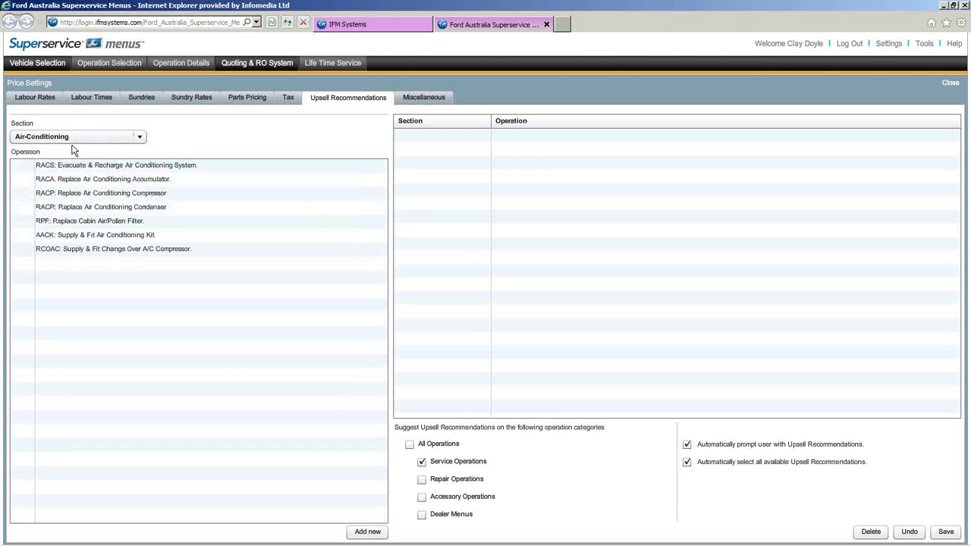
{"action": "left_click", "coordinate": [212, 168]}
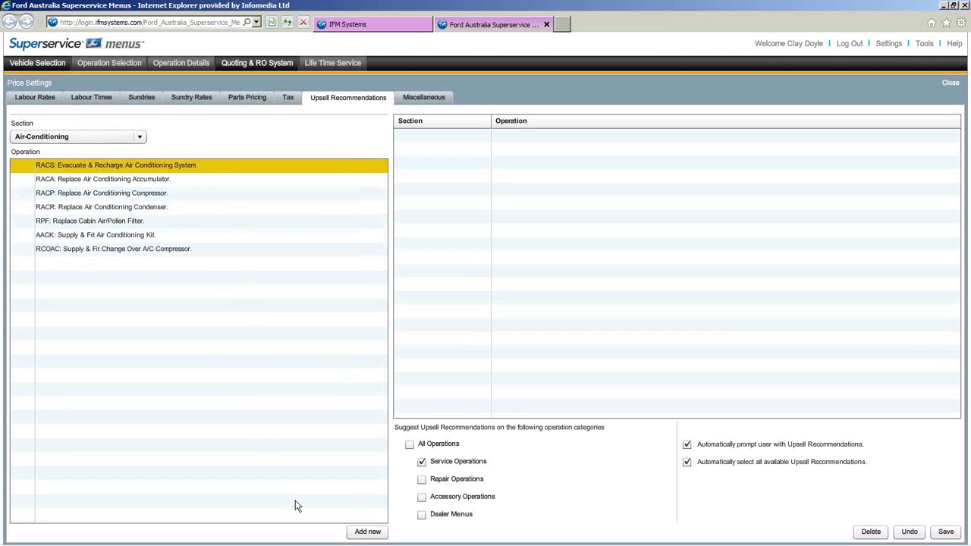
{"action": "left_click", "coordinate": [367, 532]}
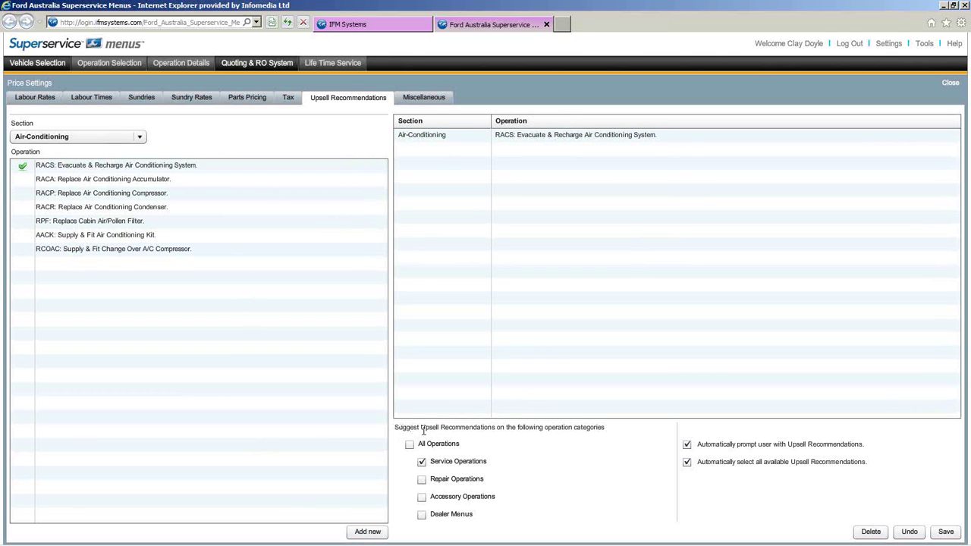
{"action": "left_click_drag", "start_coordinate": [604, 430], "coordinate": [395, 425]}
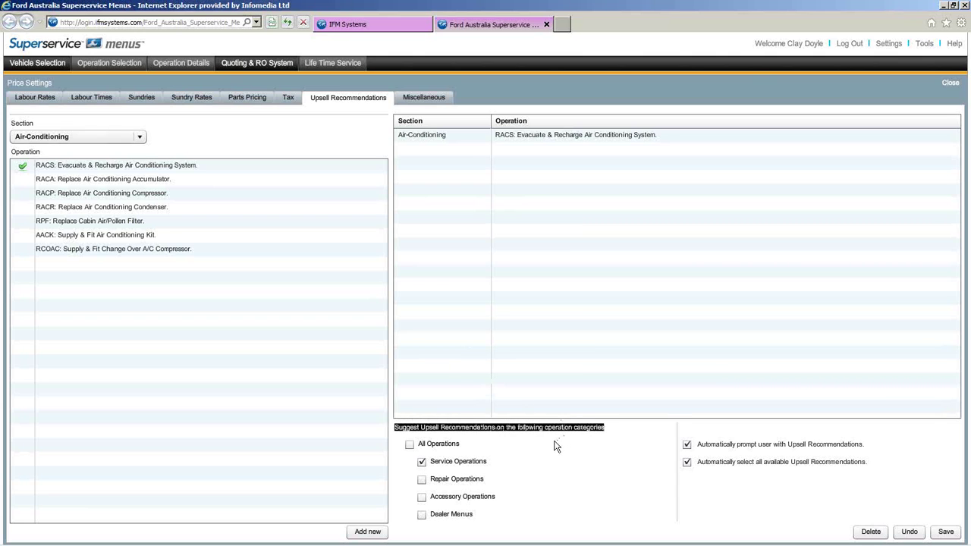
- Limit upsell suggestions to Service Operations instead of All Operations, and save the settings
{"action": "left_click", "coordinate": [409, 444]}
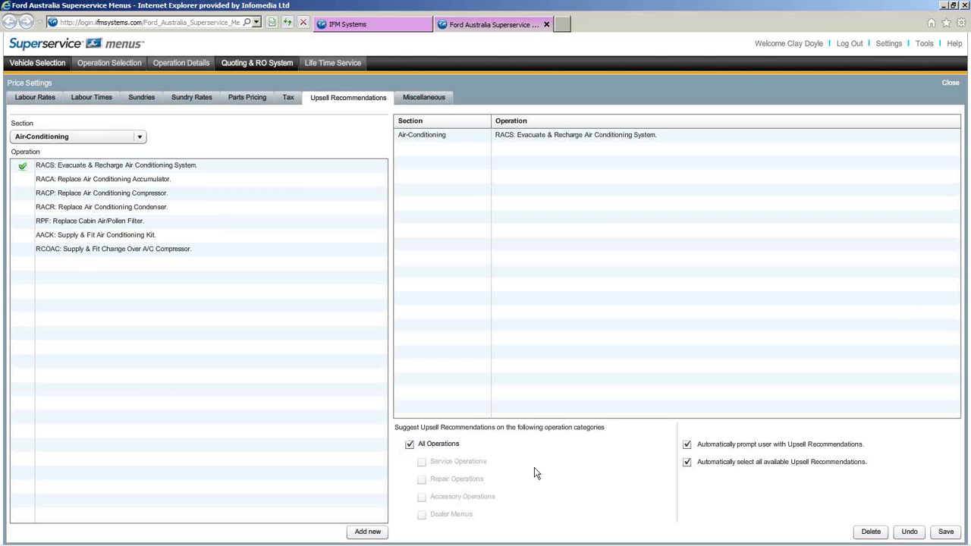
{"action": "left_click", "coordinate": [410, 446]}
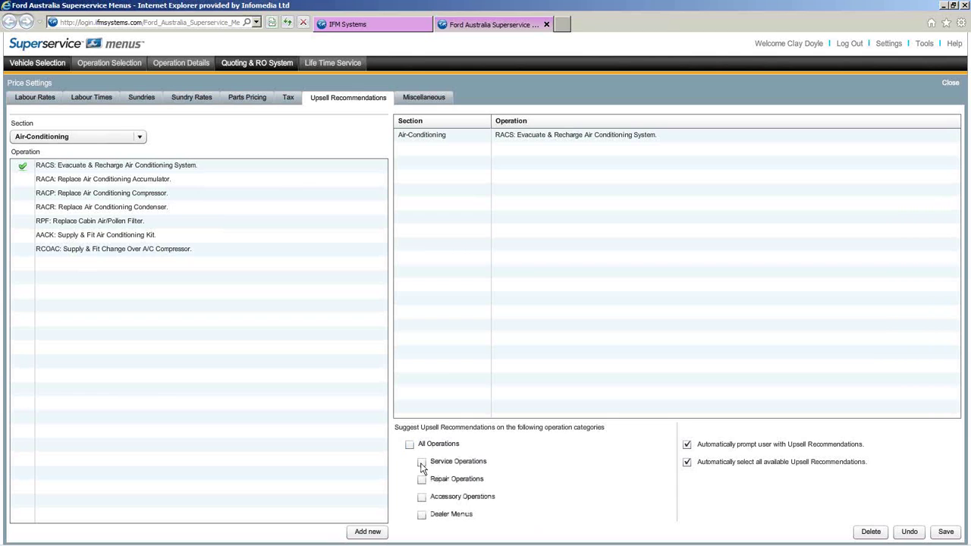
{"action": "left_click", "coordinate": [422, 465]}
{"action": "left_click", "coordinate": [946, 532]}
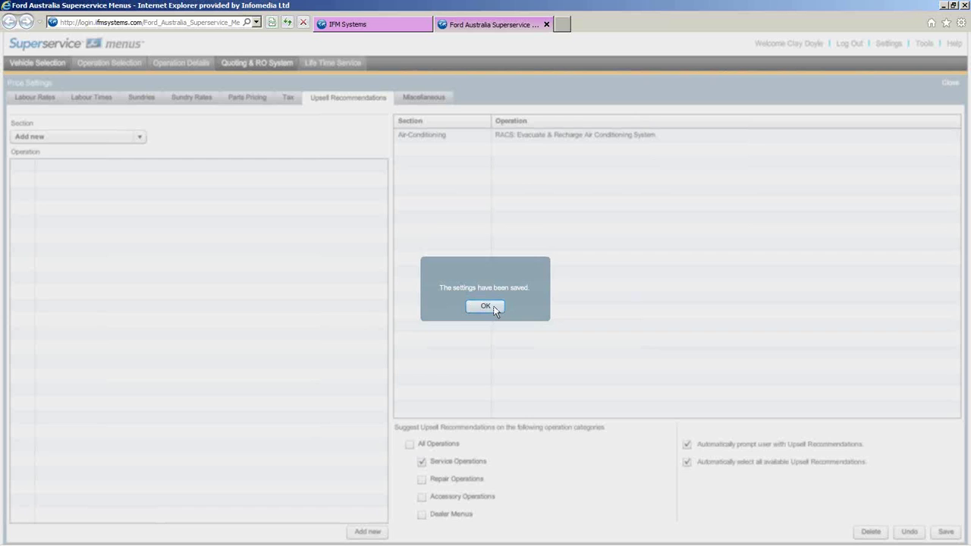
{"action": "left_click", "coordinate": [486, 307]}
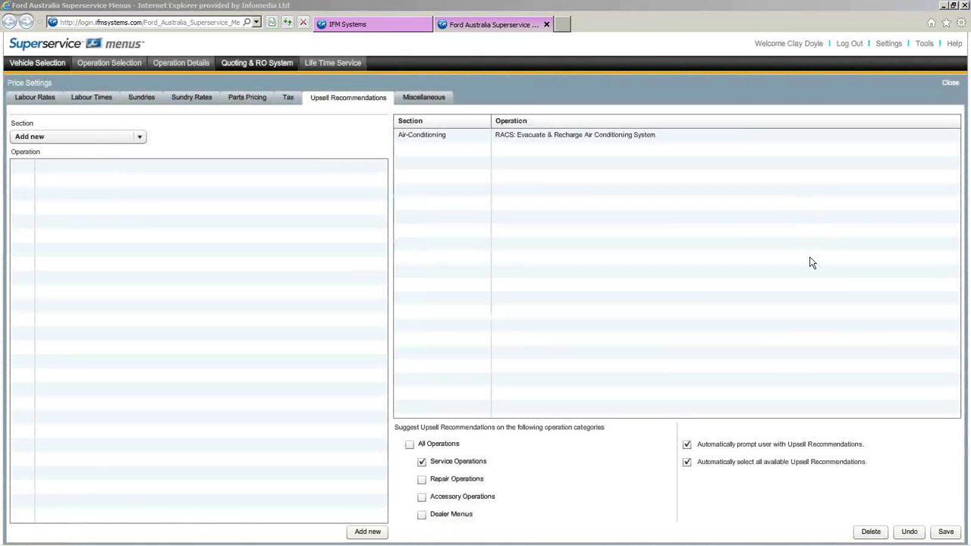
- Set Life Time Service CPI to 2.5%, keep $1,234.00 currency and $0.05 rounding, then save
{"action": "left_click", "coordinate": [438, 100]}
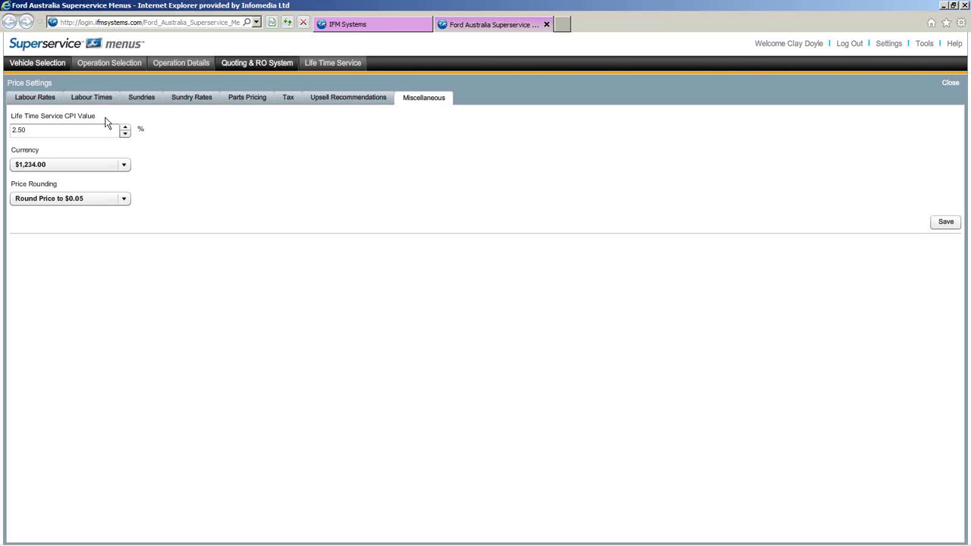
{"action": "left_click", "coordinate": [31, 130]}
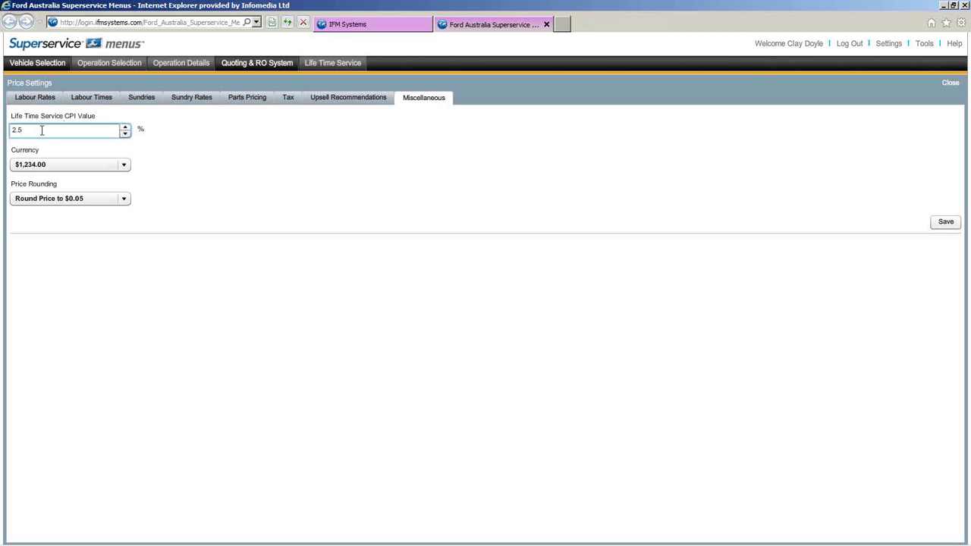
{"action": "left_click", "coordinate": [98, 120]}
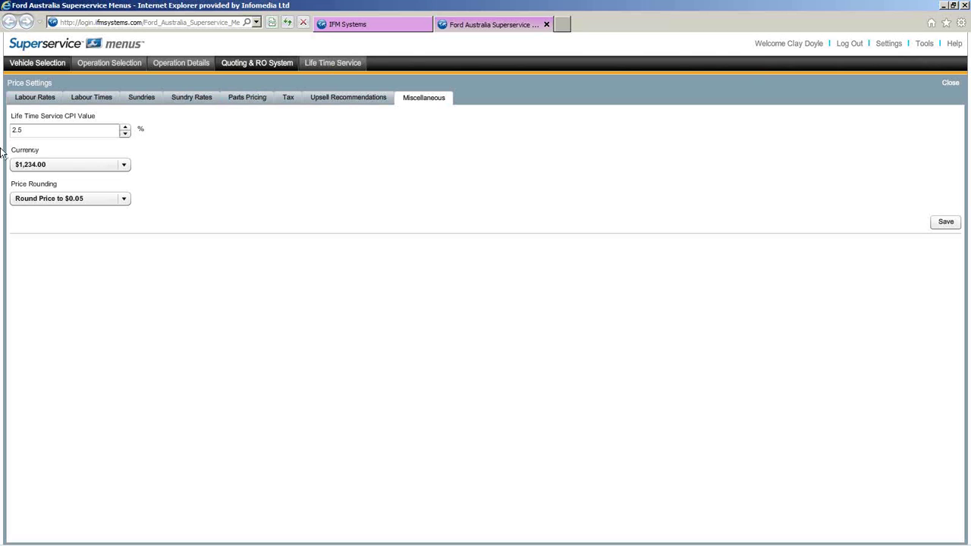
{"action": "left_click", "coordinate": [125, 166]}
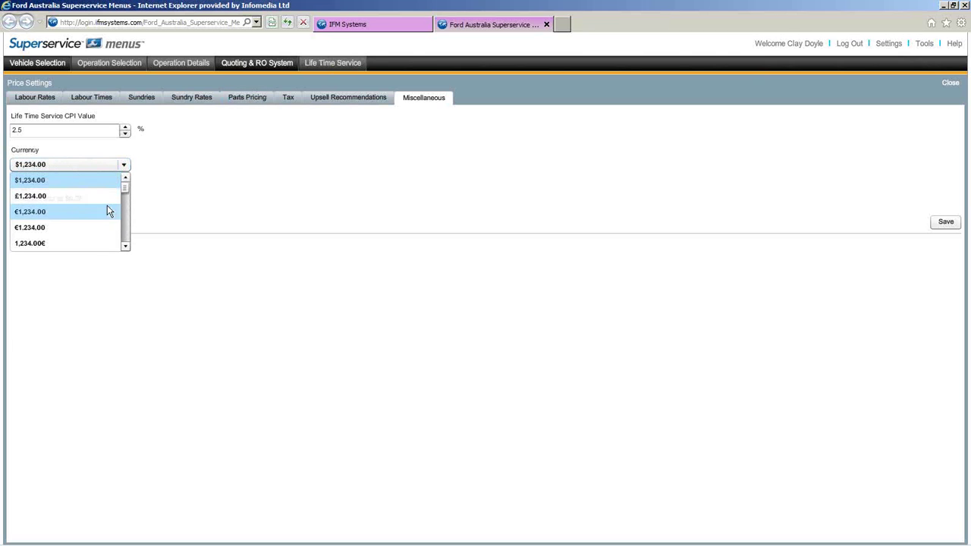
{"action": "left_click", "coordinate": [100, 168]}
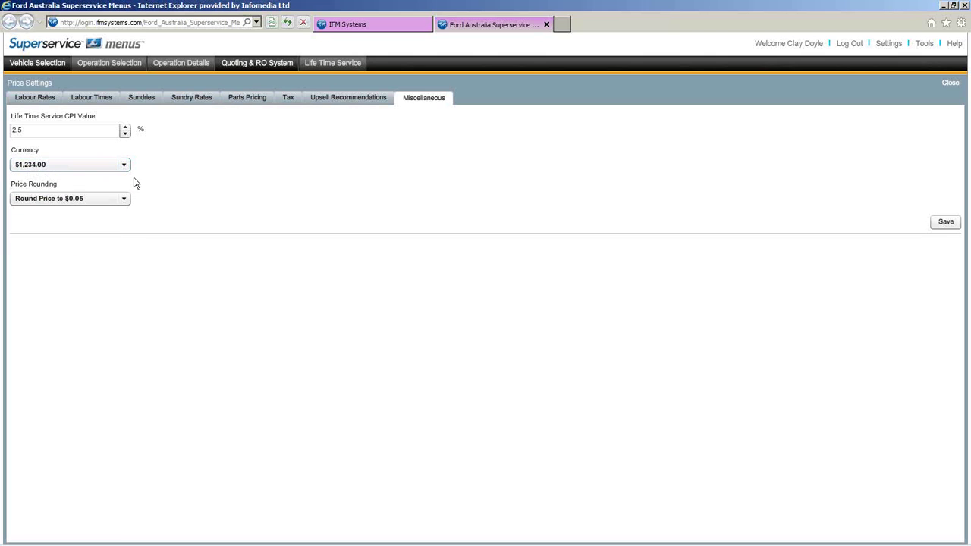
{"action": "left_click", "coordinate": [124, 199]}
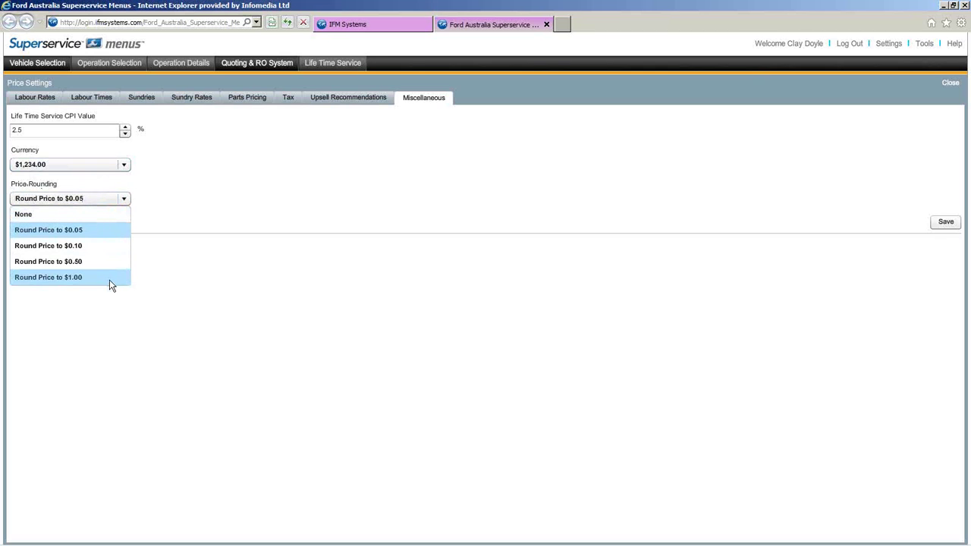
{"action": "left_click", "coordinate": [103, 229]}
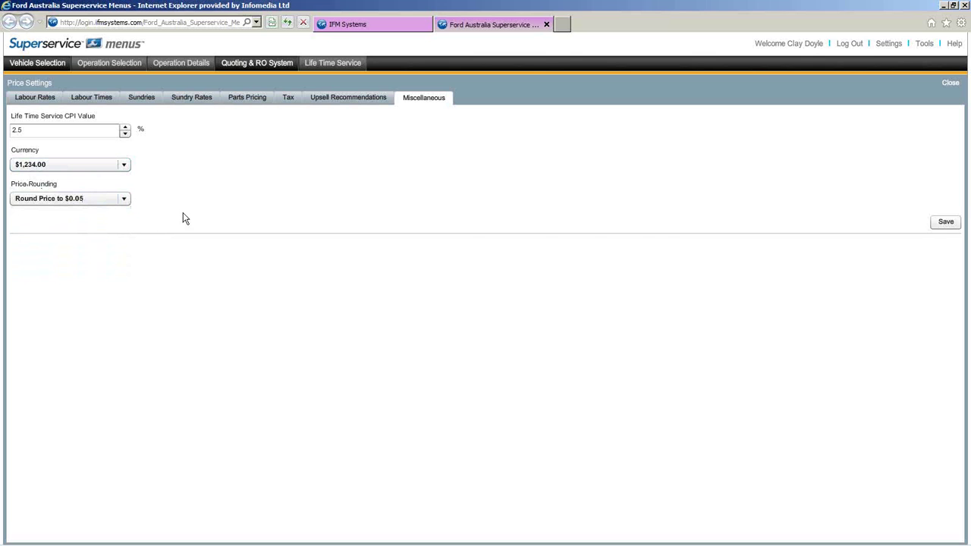
{"action": "left_click", "coordinate": [943, 222]}
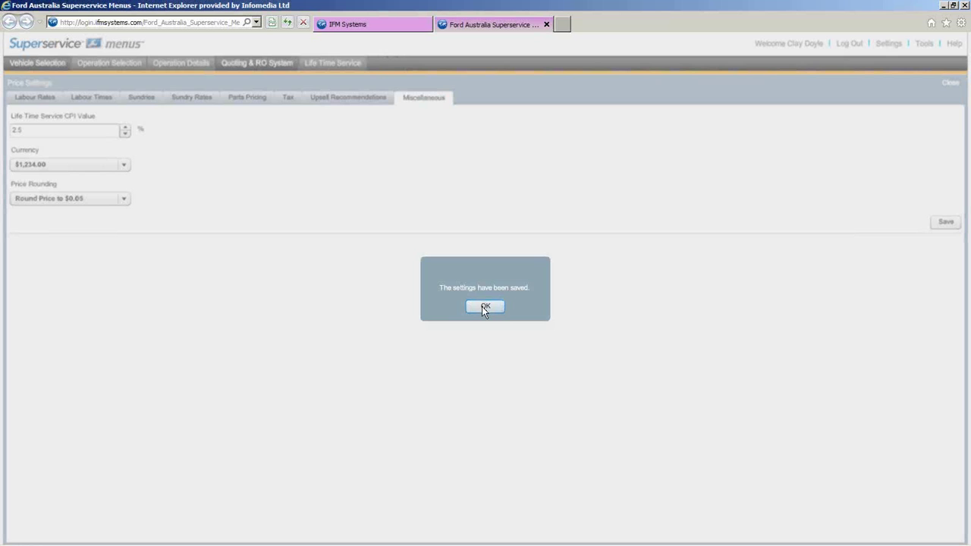
{"action": "left_click", "coordinate": [485, 307]}
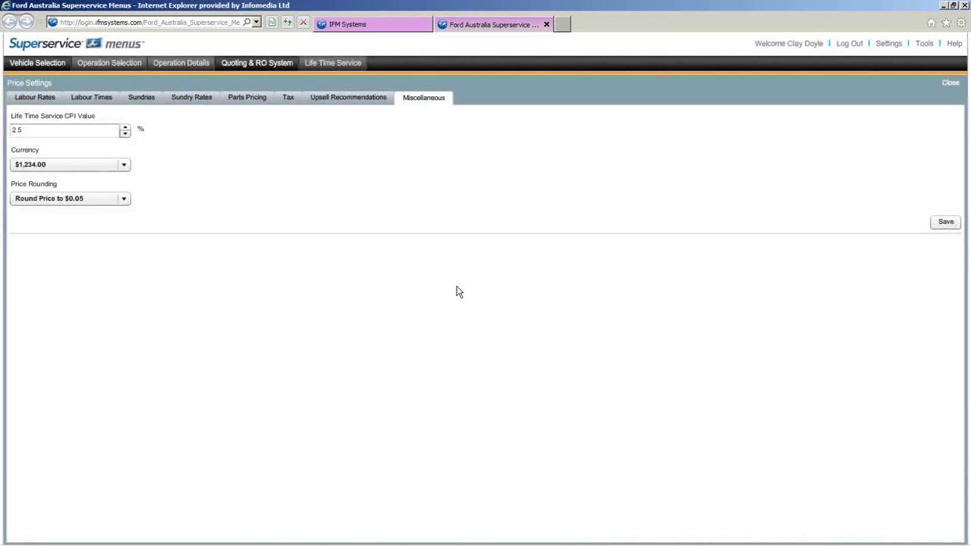
- Review the Technical Settings and Integration Settings tabs, ending on Technical Settings
{"action": "left_click", "coordinate": [25, 67]}
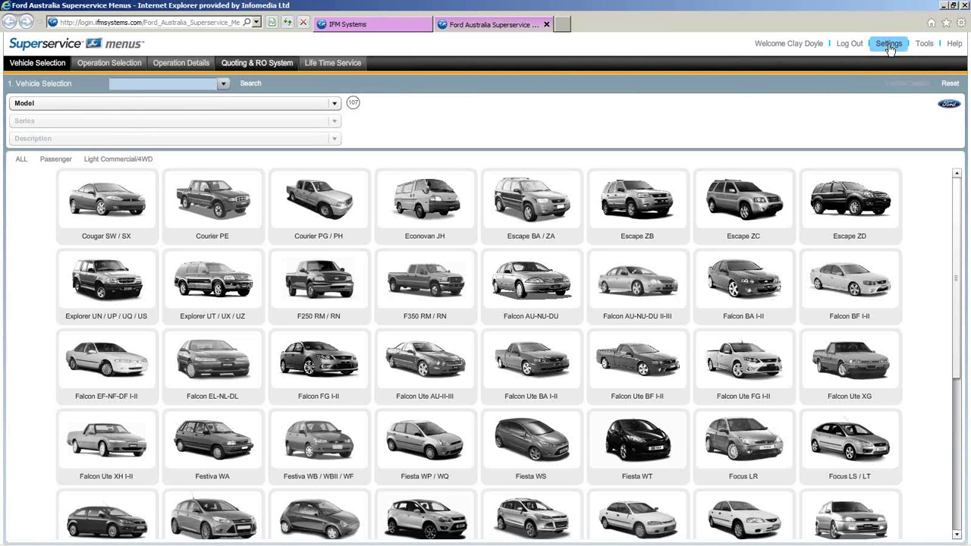
{"action": "left_click", "coordinate": [889, 46]}
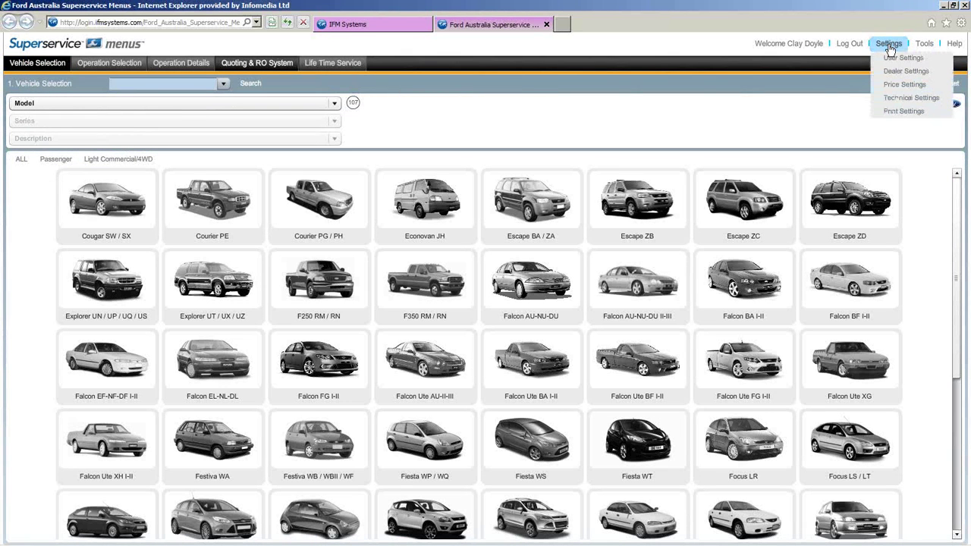
{"action": "left_click", "coordinate": [888, 99]}
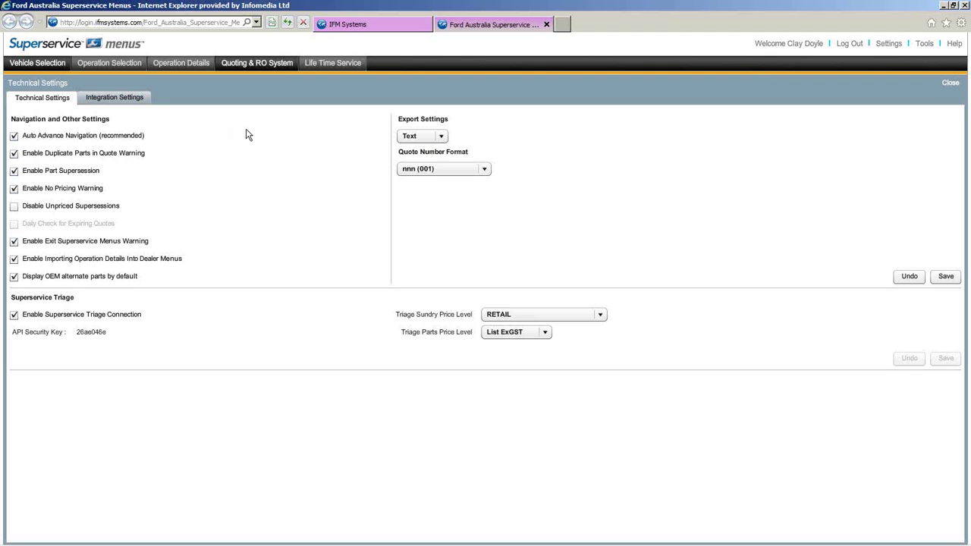
{"action": "left_click", "coordinate": [141, 99]}
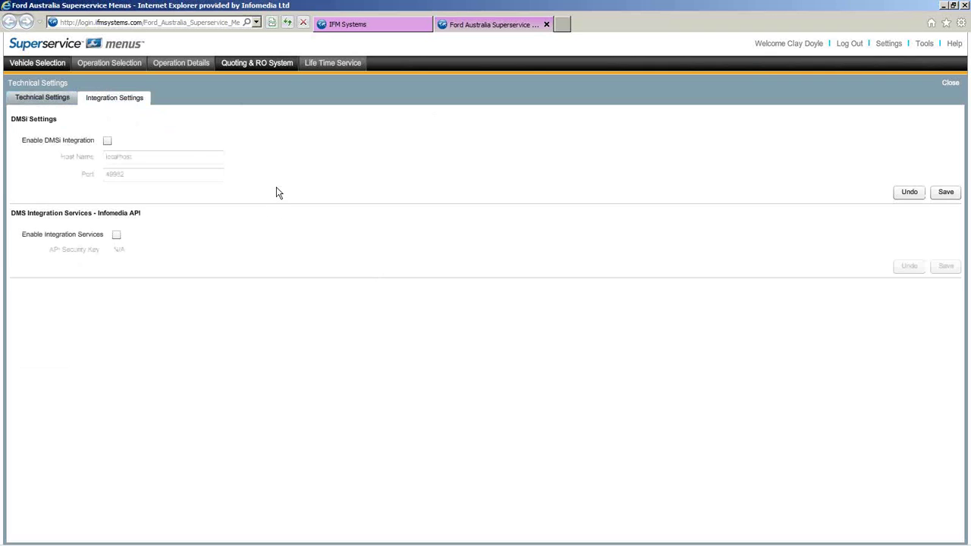
{"action": "left_click", "coordinate": [50, 99]}
{"action": "left_click", "coordinate": [888, 44]}
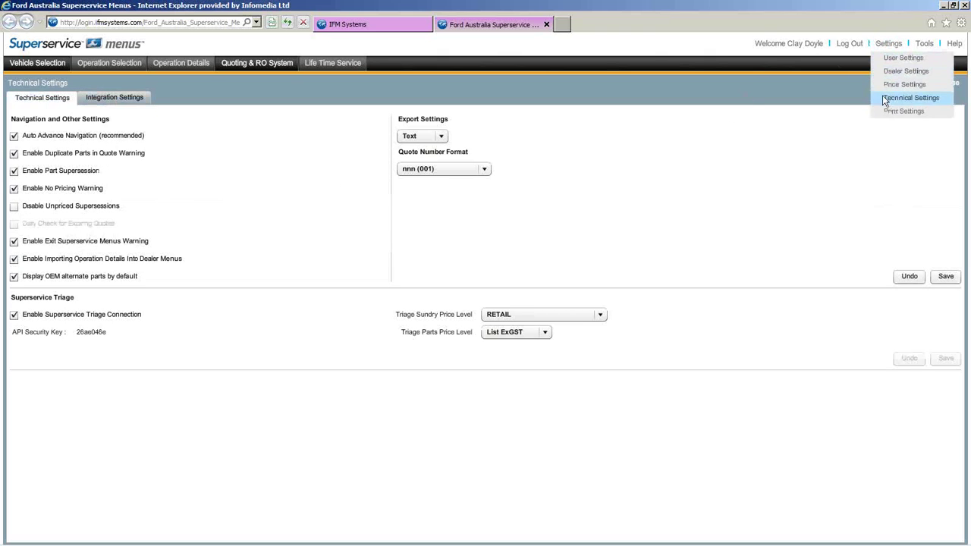
- Review the Customer Authorisation Disclaimer and Dealer Footnote in Print Settings, then return to Vehicle Selection
{"action": "left_click", "coordinate": [890, 114]}
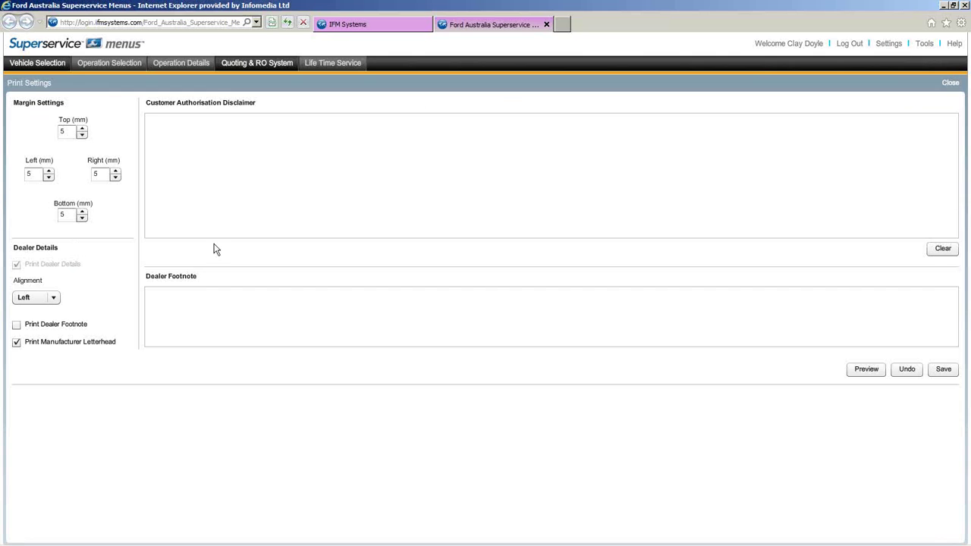
{"action": "left_click", "coordinate": [316, 166]}
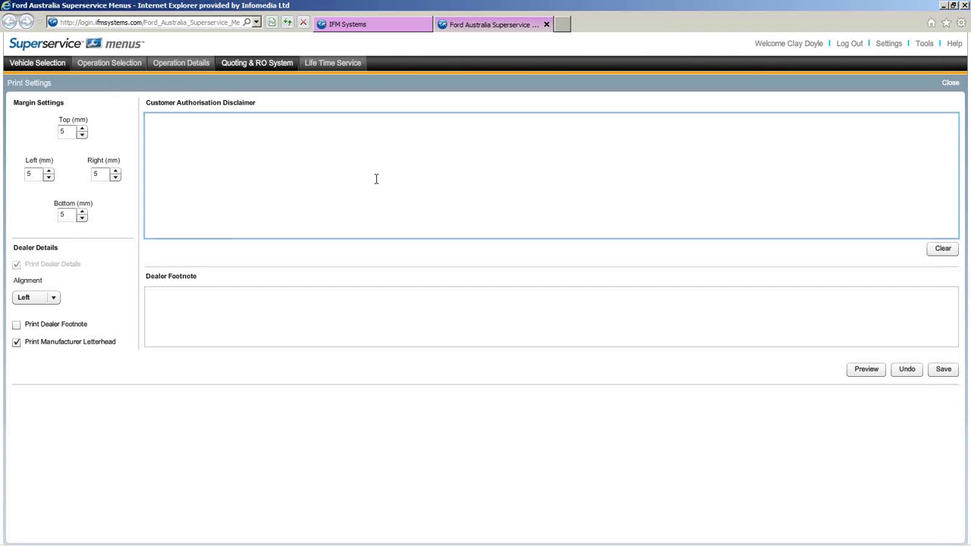
{"action": "left_click", "coordinate": [317, 291]}
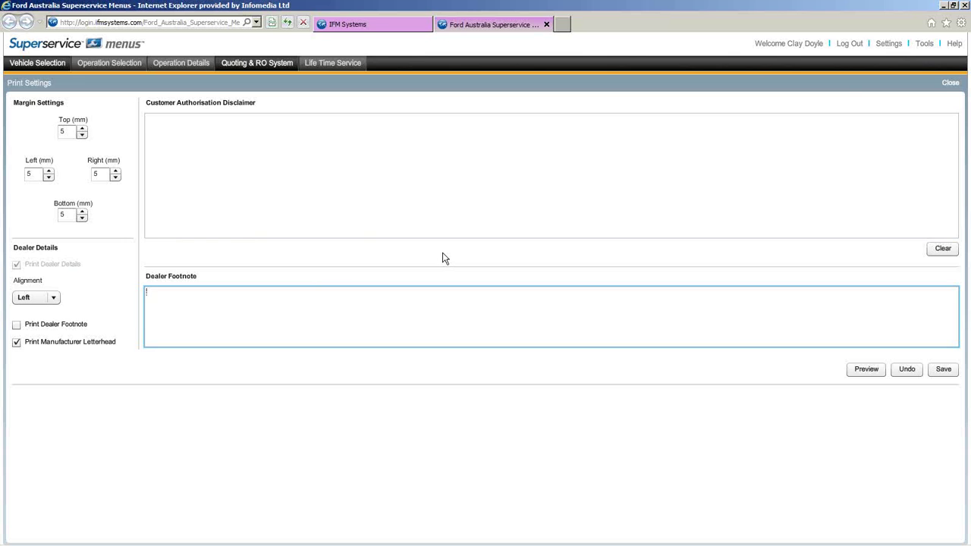
{"action": "left_click", "coordinate": [35, 66]}
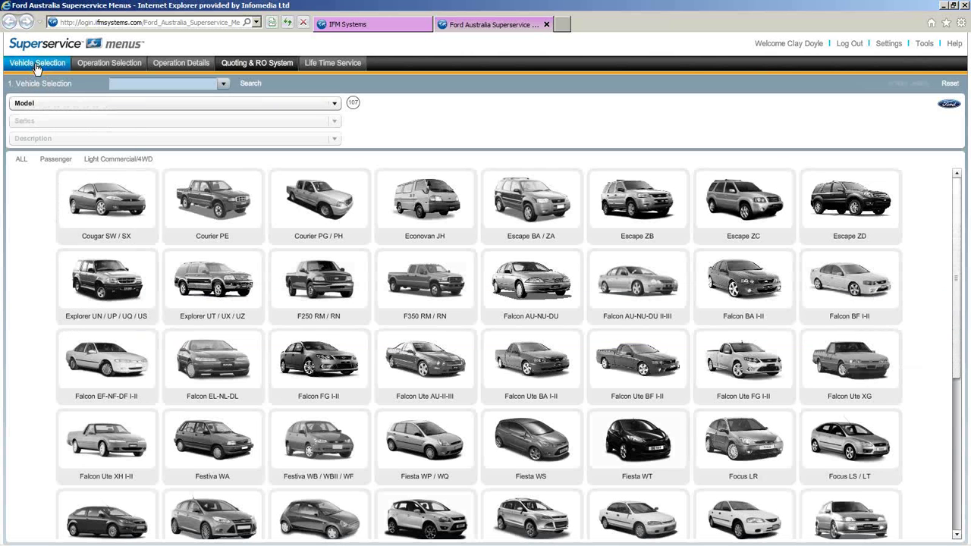
{"action": "mouse_move", "coordinate": [898, 48]}
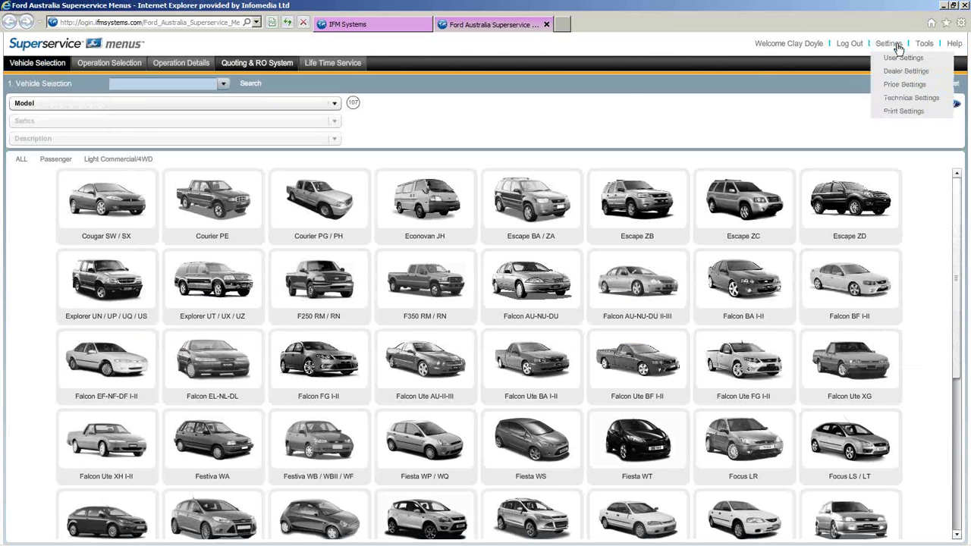
{"action": "left_click", "coordinate": [896, 84]}
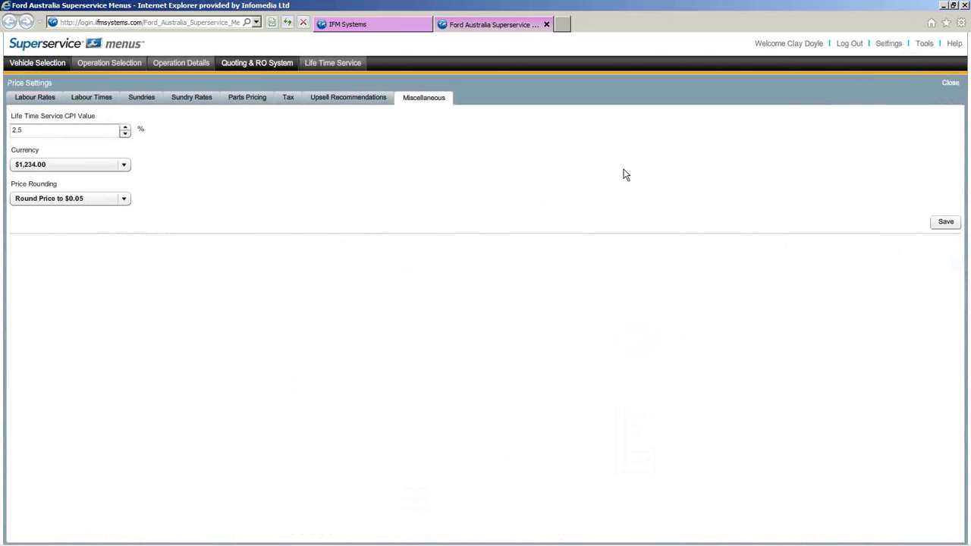
{"action": "left_click", "coordinate": [50, 100]}
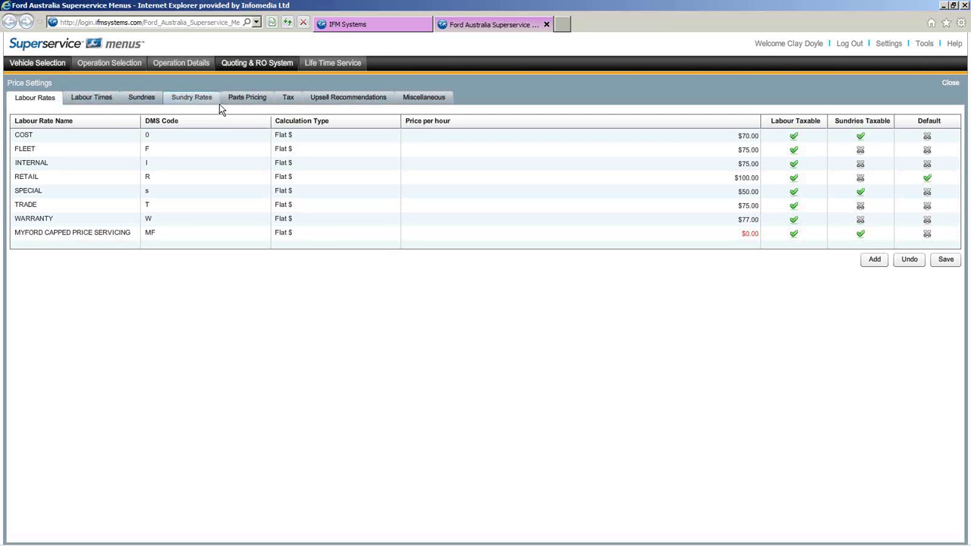
{"action": "left_click", "coordinate": [39, 65]}
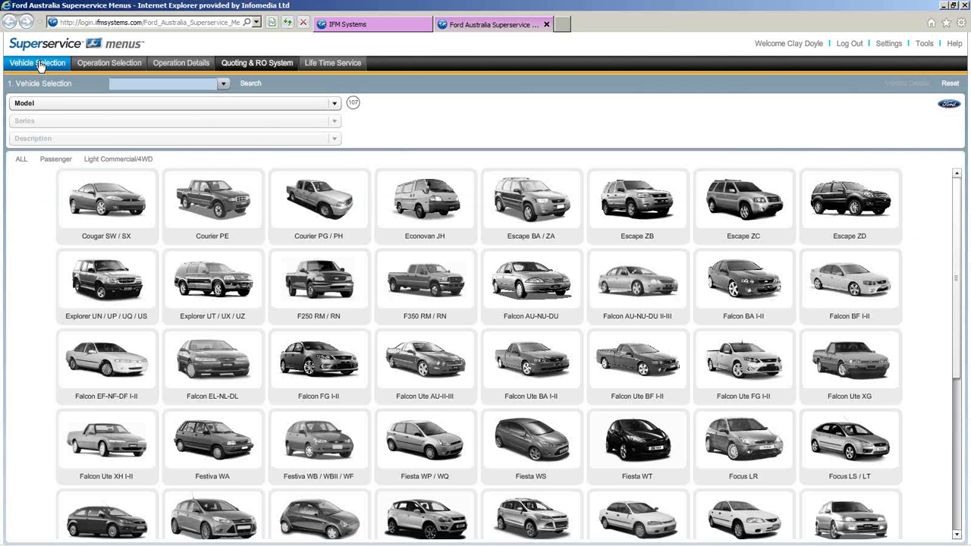
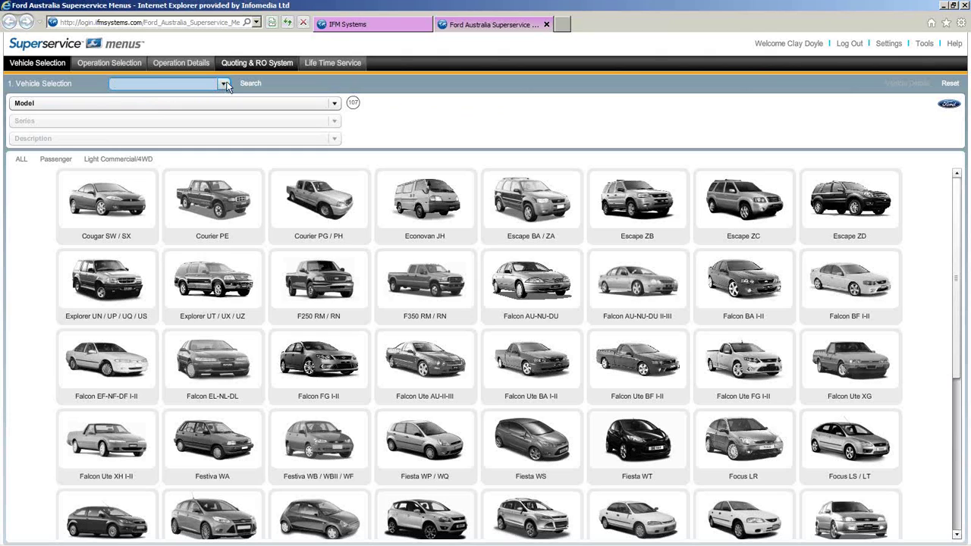
- Show the list of previously searched VINs on the Vehicle Selection page
{"action": "left_click", "coordinate": [224, 85]}
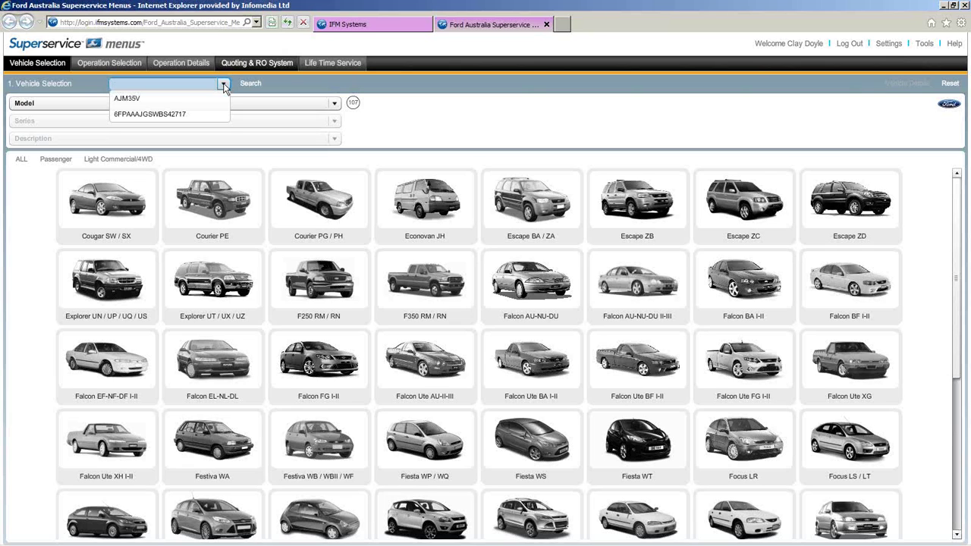
- Search the saved FG Falcon VIN to load the XR6 Turbo 4DR Sedan
{"action": "left_click", "coordinate": [196, 120]}
{"action": "left_click_drag", "start_coordinate": [199, 83], "coordinate": [113, 83]}
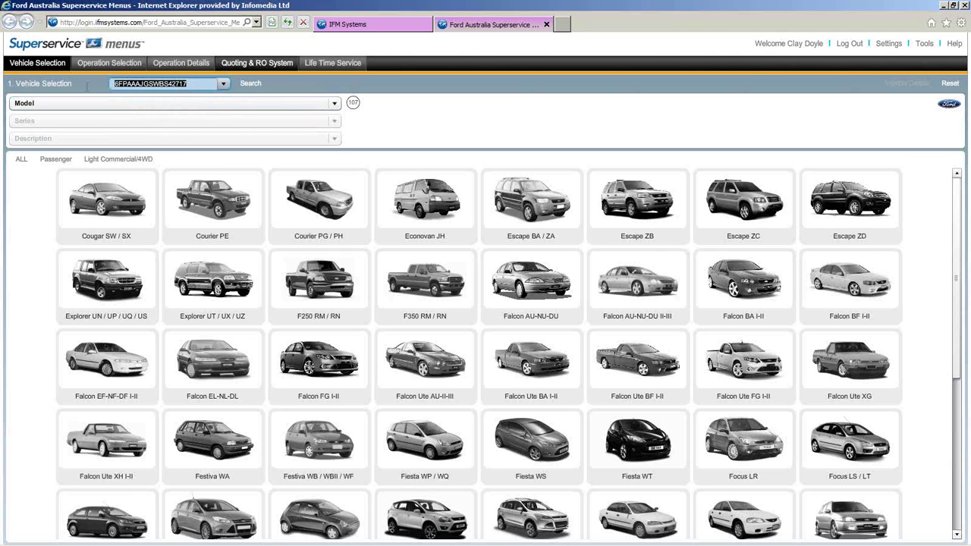
{"action": "left_click", "coordinate": [195, 84]}
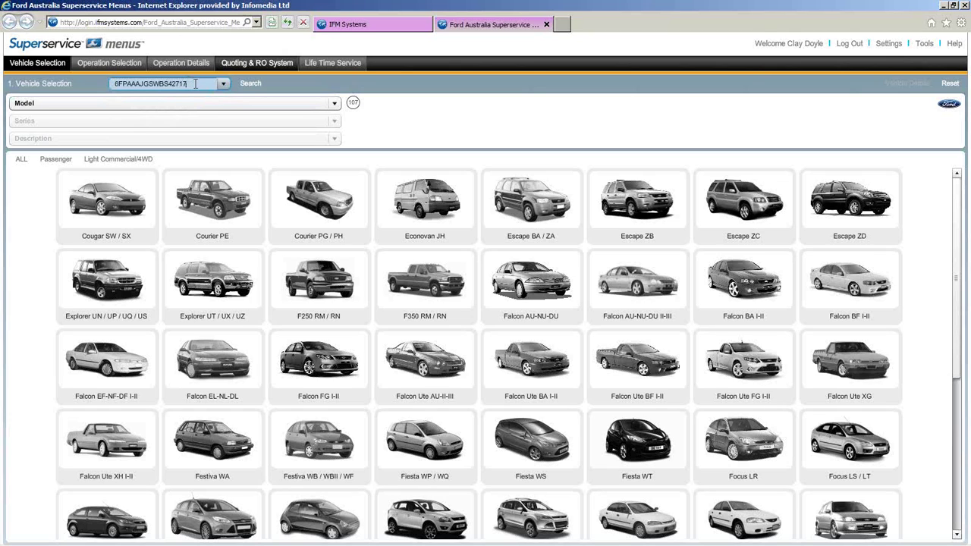
{"action": "left_click_drag", "start_coordinate": [196, 84], "coordinate": [112, 84]}
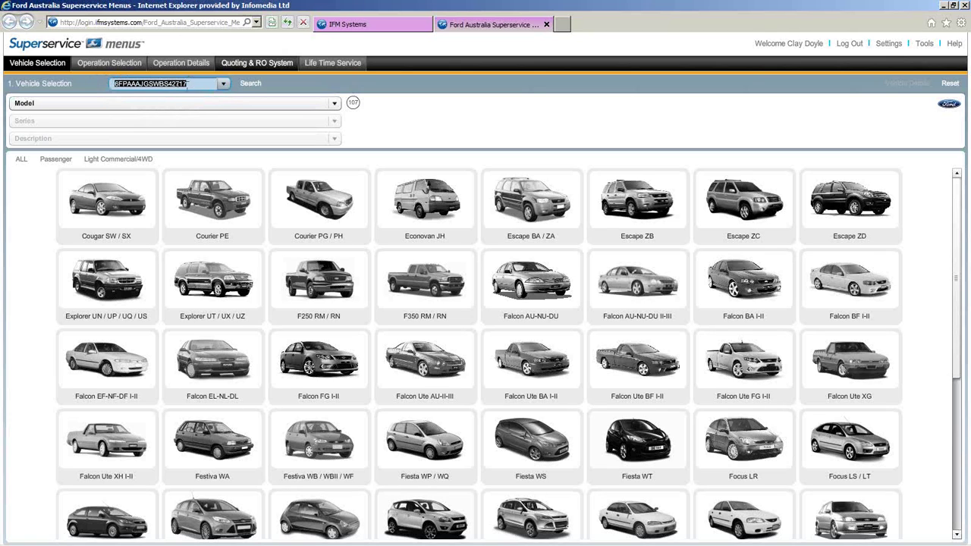
{"action": "left_click", "coordinate": [204, 84]}
{"action": "left_click", "coordinate": [250, 83]}
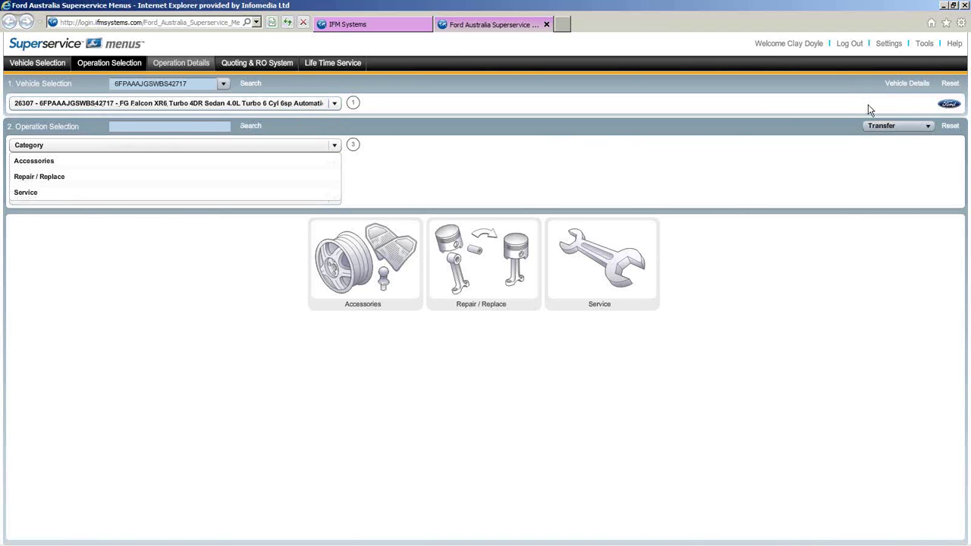
{"action": "left_click", "coordinate": [908, 83]}
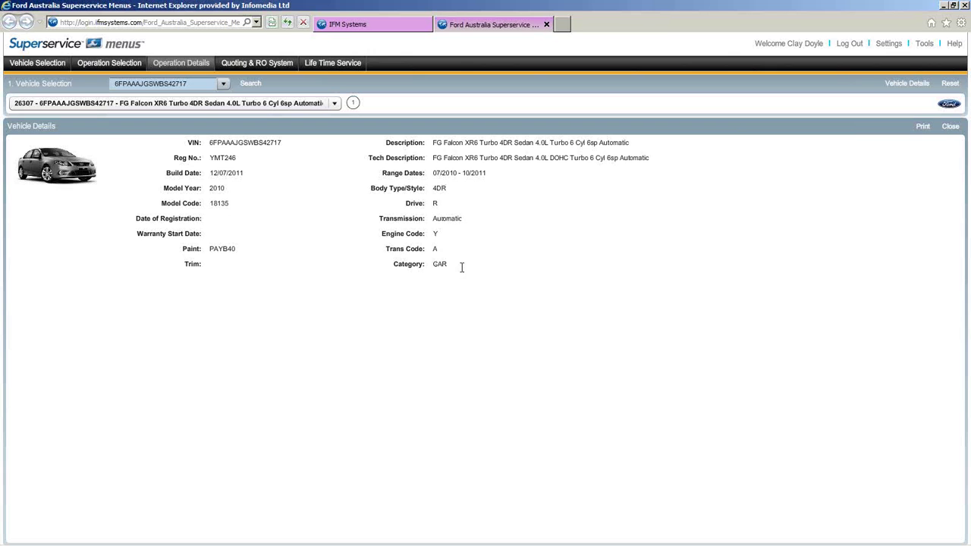
{"action": "left_click", "coordinate": [900, 85]}
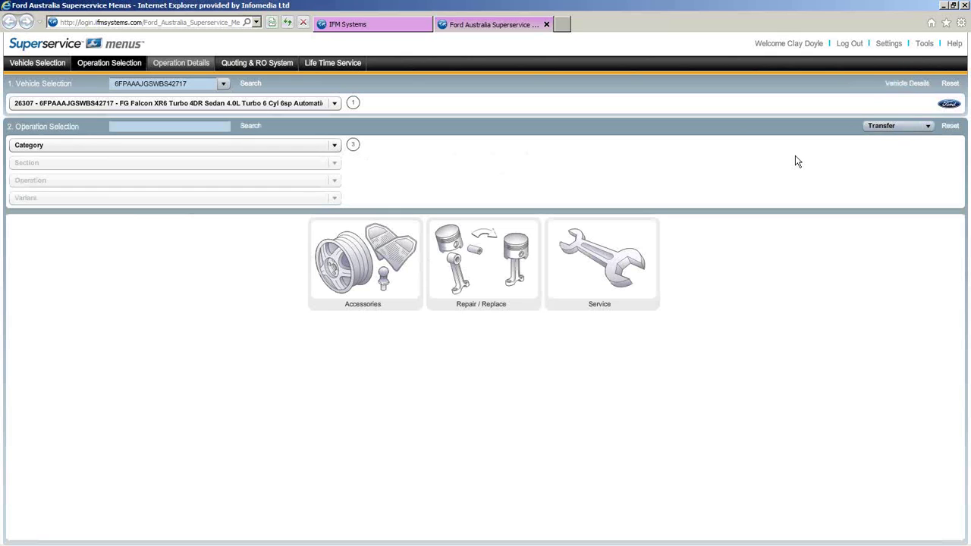
{"action": "left_click", "coordinate": [47, 64]}
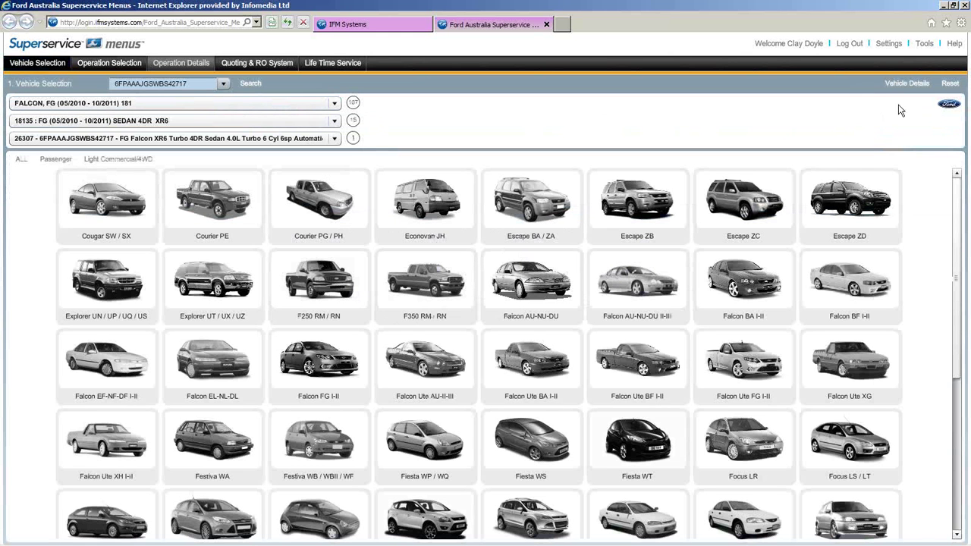
- Reset the vehicle and choose model ESCAPE, ZD, giving the 5DR Wagon 4 Cyl Automatic
{"action": "left_click", "coordinate": [946, 85]}
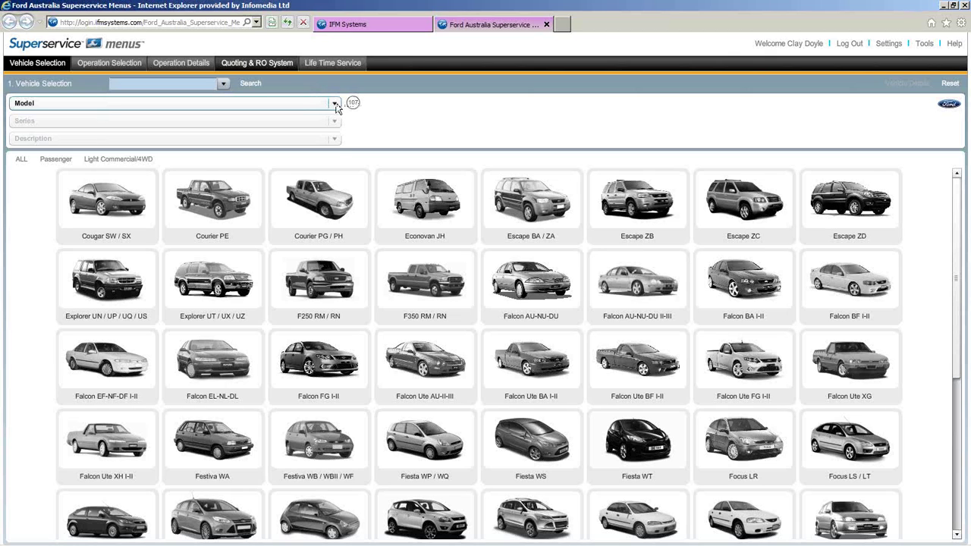
{"action": "left_click", "coordinate": [334, 104]}
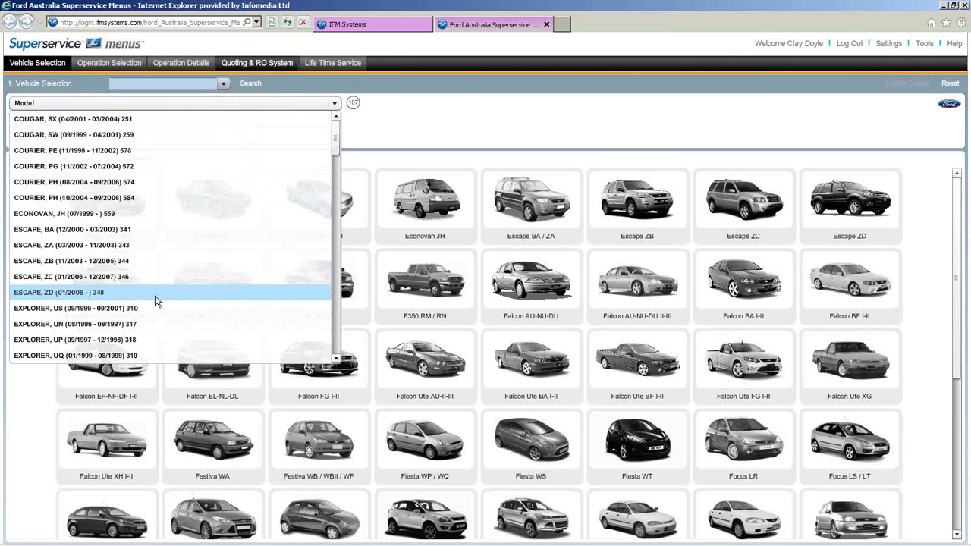
{"action": "left_click", "coordinate": [62, 292]}
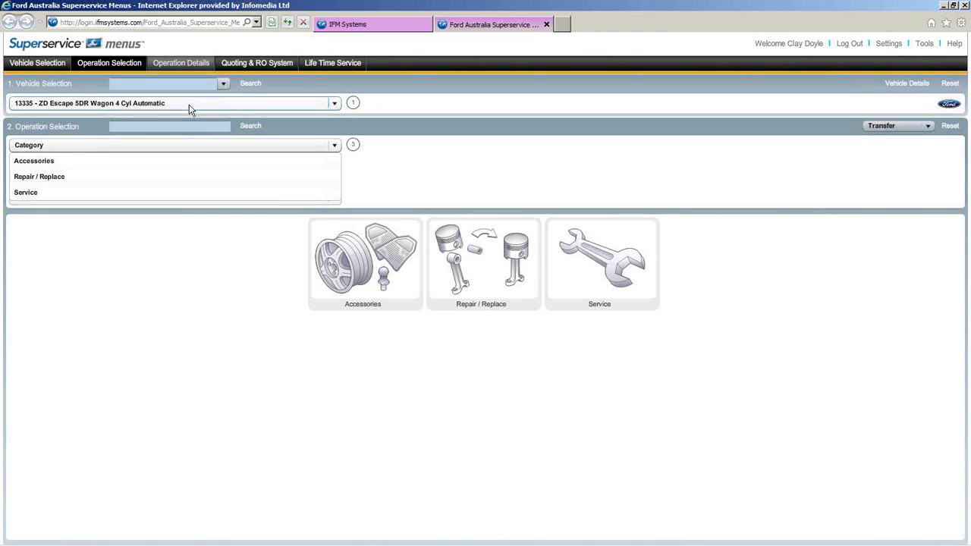
{"action": "left_click", "coordinate": [41, 68]}
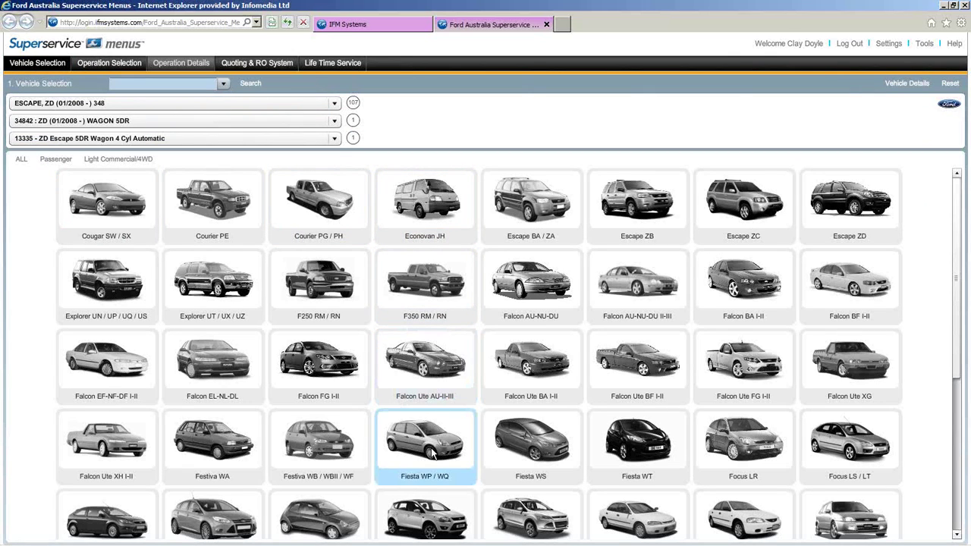
- Pick Falcon Ute BF I-II, model FALCON UTE, BFII and series 45777 UTILITY 2DR PURSUIT
{"action": "left_click", "coordinate": [657, 361]}
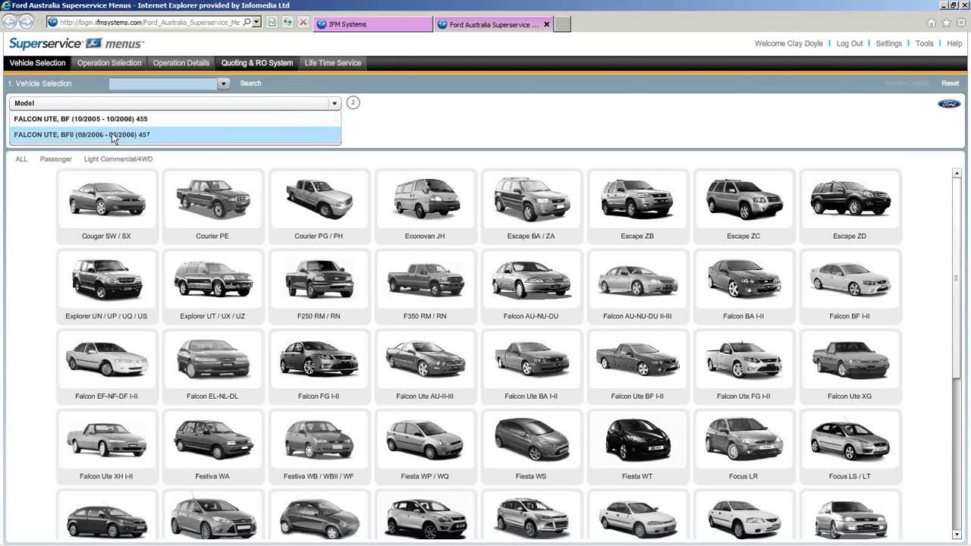
{"action": "left_click", "coordinate": [113, 135]}
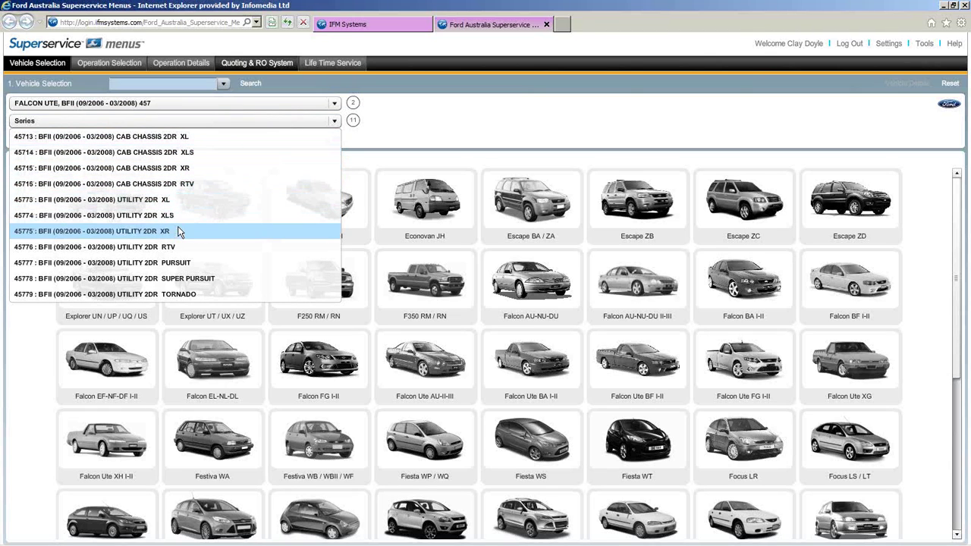
{"action": "left_click", "coordinate": [173, 266]}
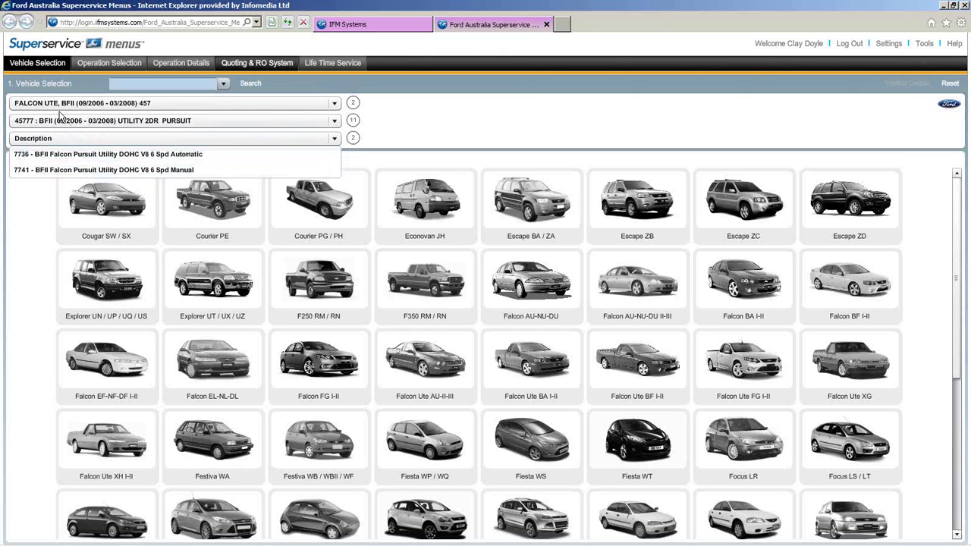
{"action": "left_click", "coordinate": [44, 72]}
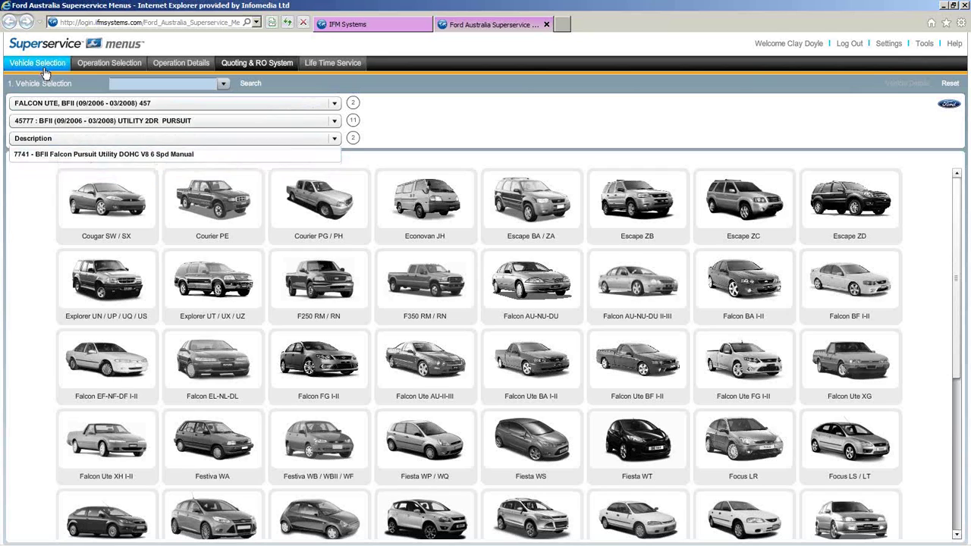
- Reset the Falcon Ute choice and reload the FG Falcon XR6 Turbo from its saved VIN
{"action": "left_click", "coordinate": [950, 84]}
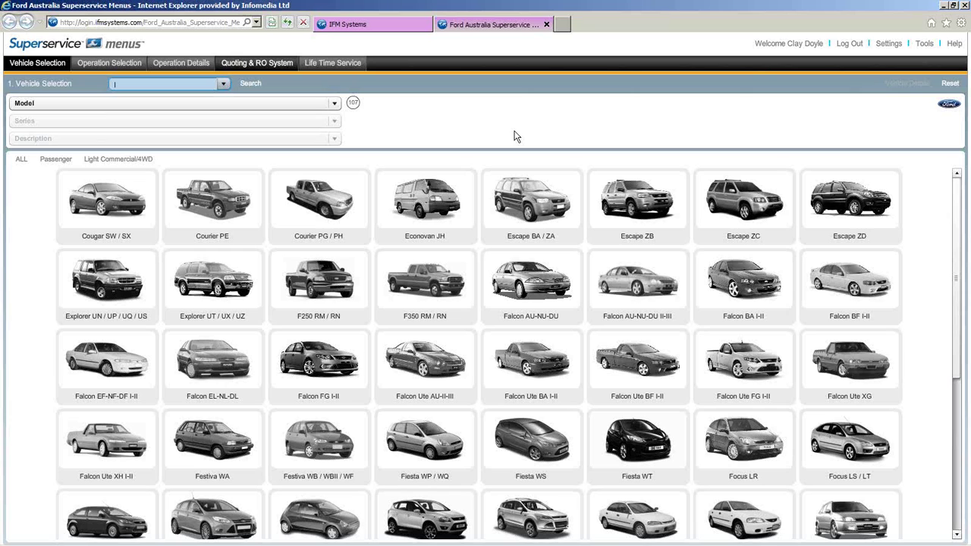
{"action": "left_click", "coordinate": [223, 85]}
{"action": "left_click", "coordinate": [223, 116]}
{"action": "left_click", "coordinate": [251, 85]}
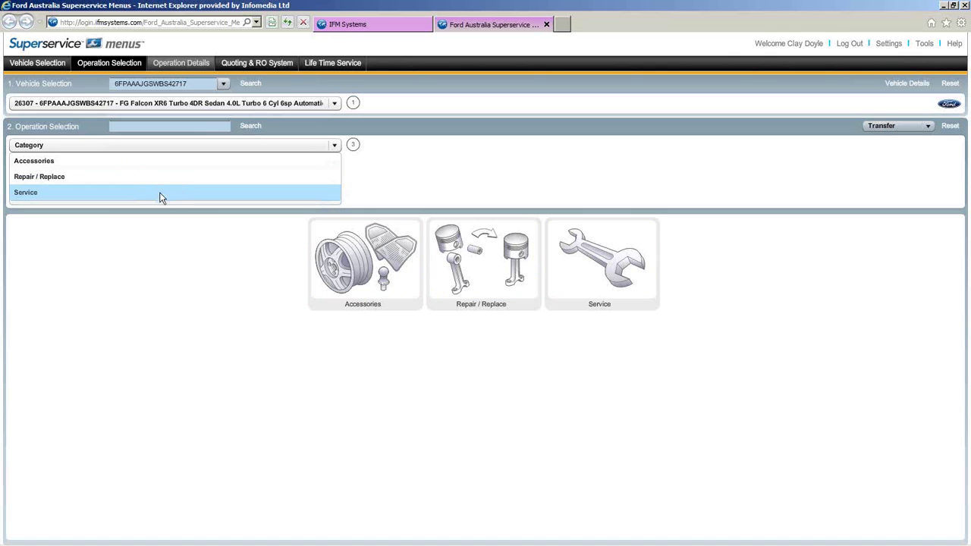
- Load the 30,000km handbook service from Service > Scheduled Service, then reset the operation selection
{"action": "left_click", "coordinate": [112, 193]}
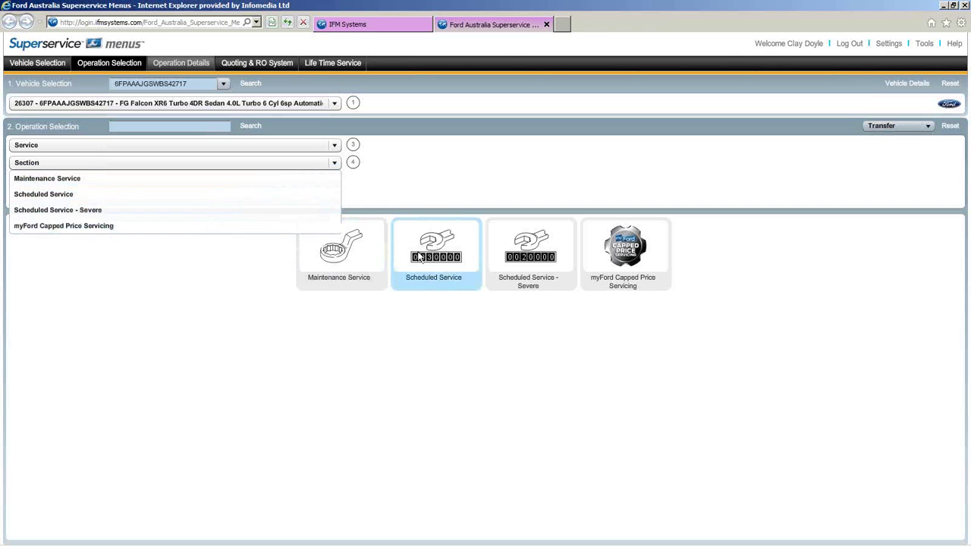
{"action": "left_click", "coordinate": [419, 258]}
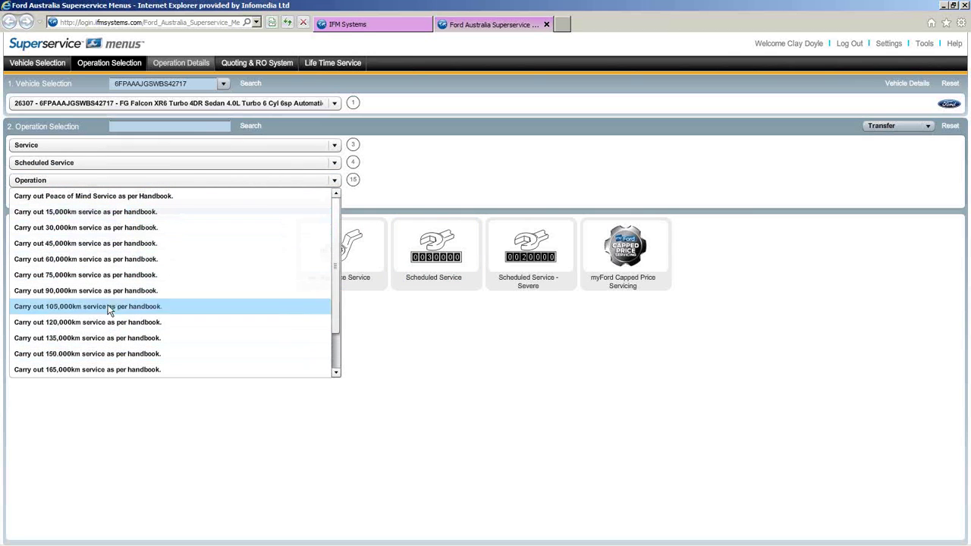
{"action": "left_click", "coordinate": [81, 230]}
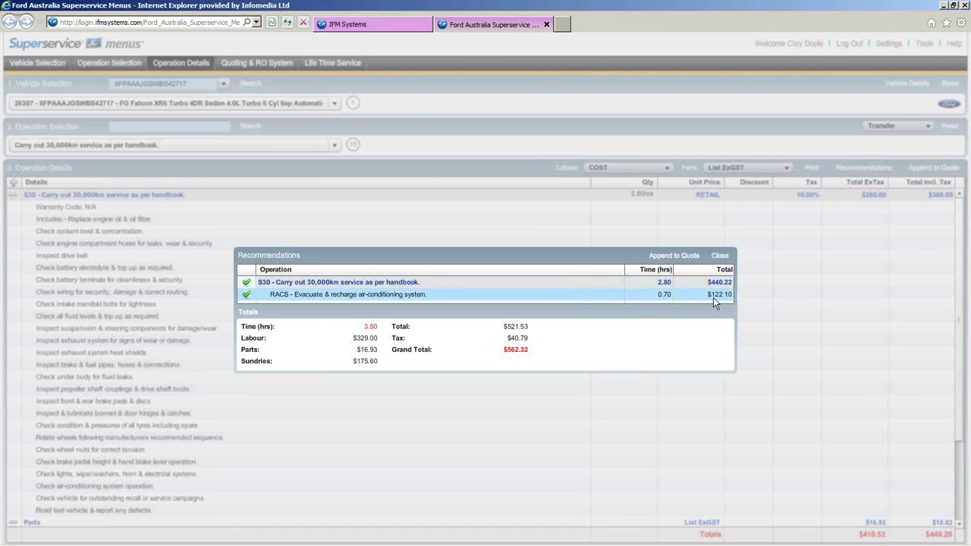
{"action": "left_click", "coordinate": [719, 258]}
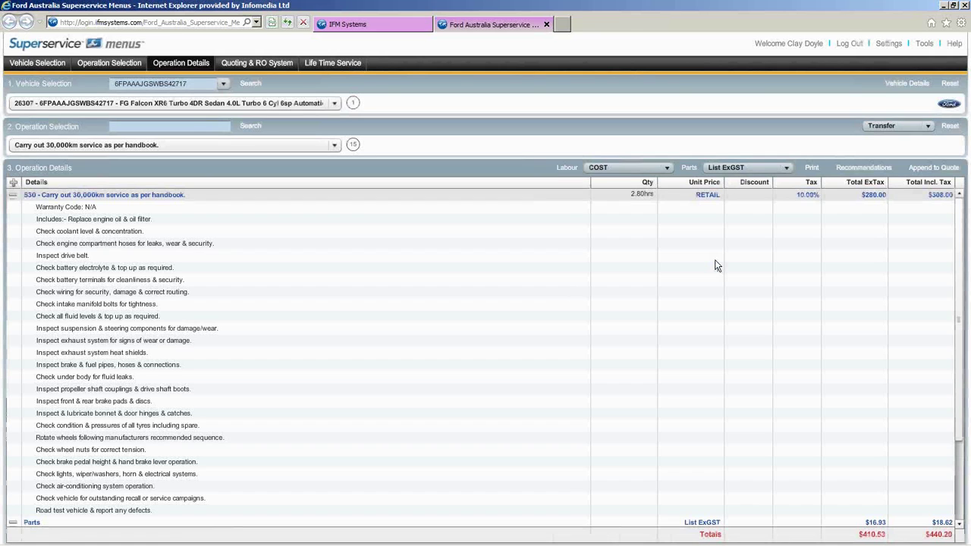
{"action": "left_click", "coordinate": [12, 196]}
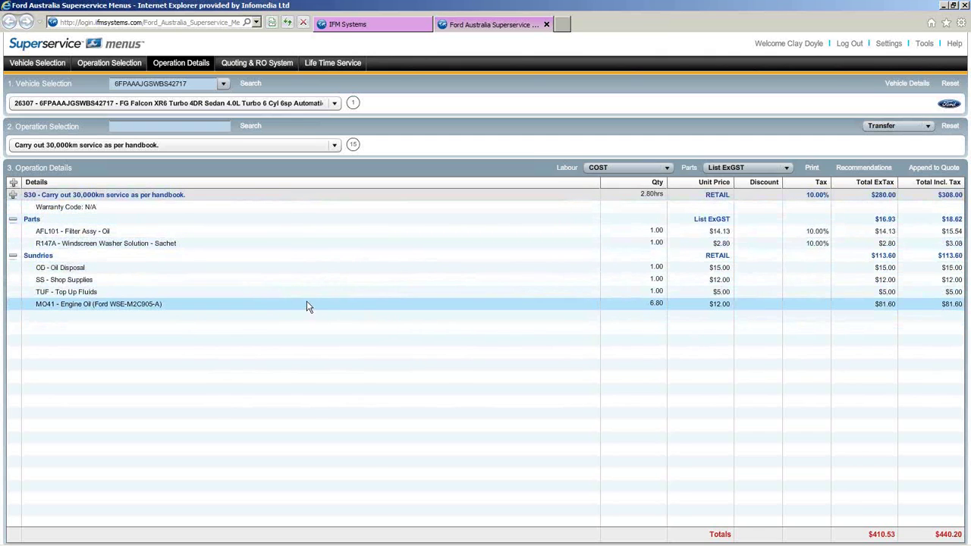
{"action": "left_click", "coordinate": [949, 127]}
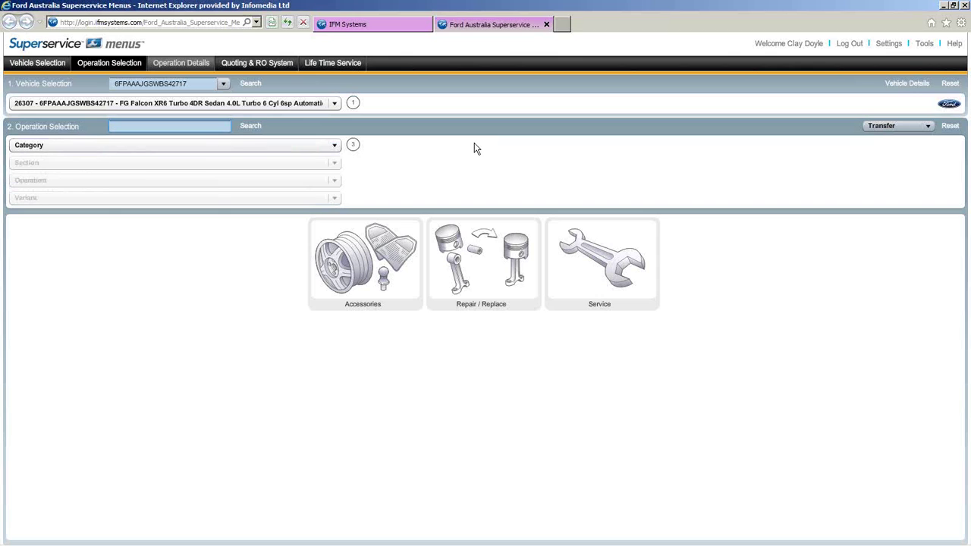
{"action": "type", "text": "S30"}
{"action": "left_click", "coordinate": [265, 127]}
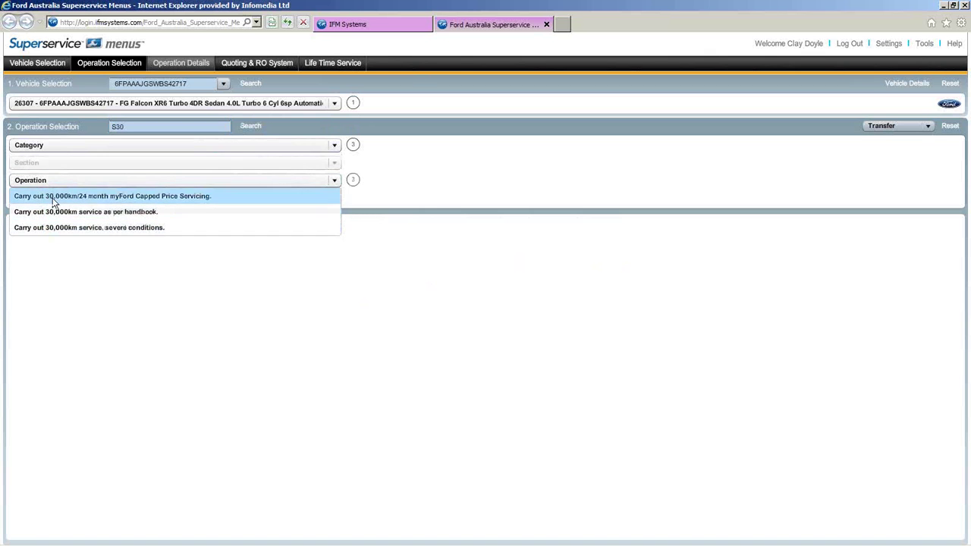
{"action": "left_click", "coordinate": [109, 212]}
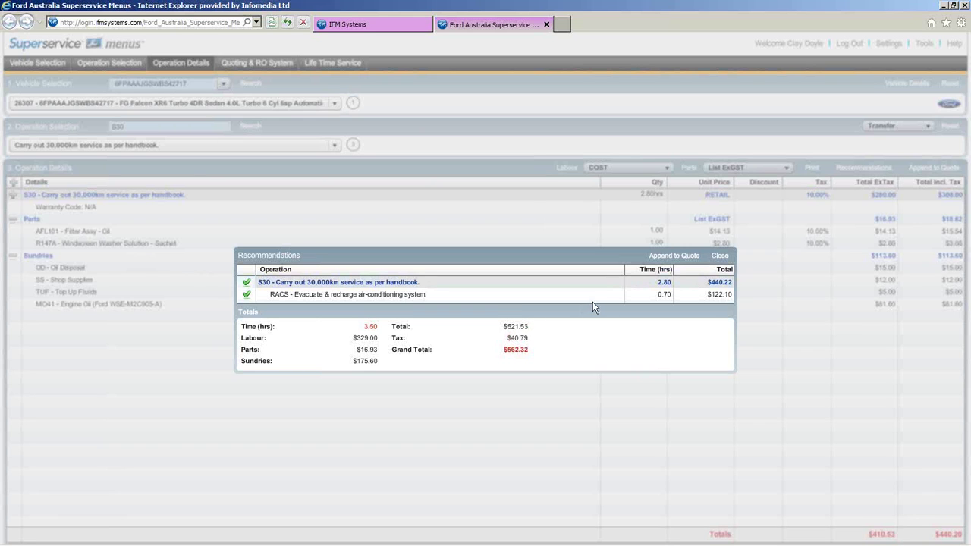
{"action": "left_click", "coordinate": [720, 257]}
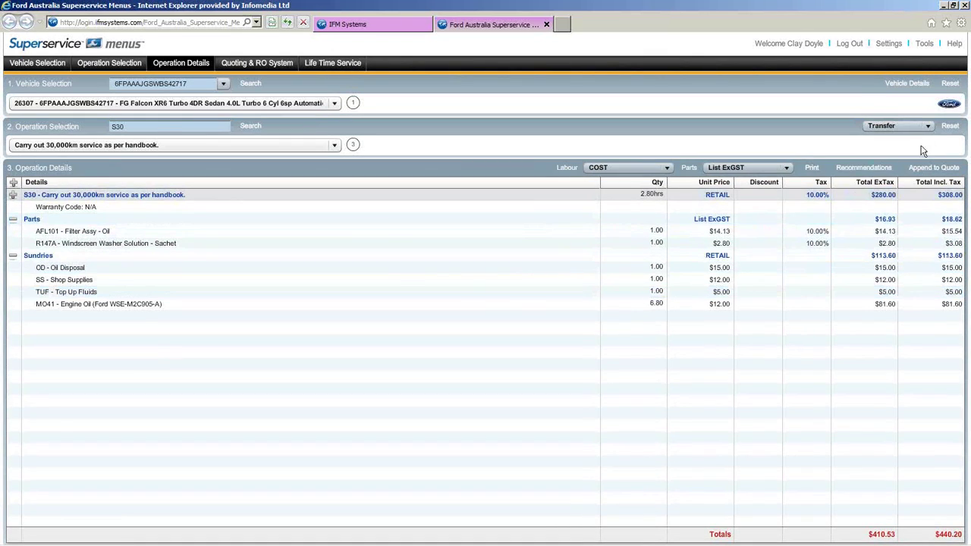
{"action": "left_click", "coordinate": [942, 130]}
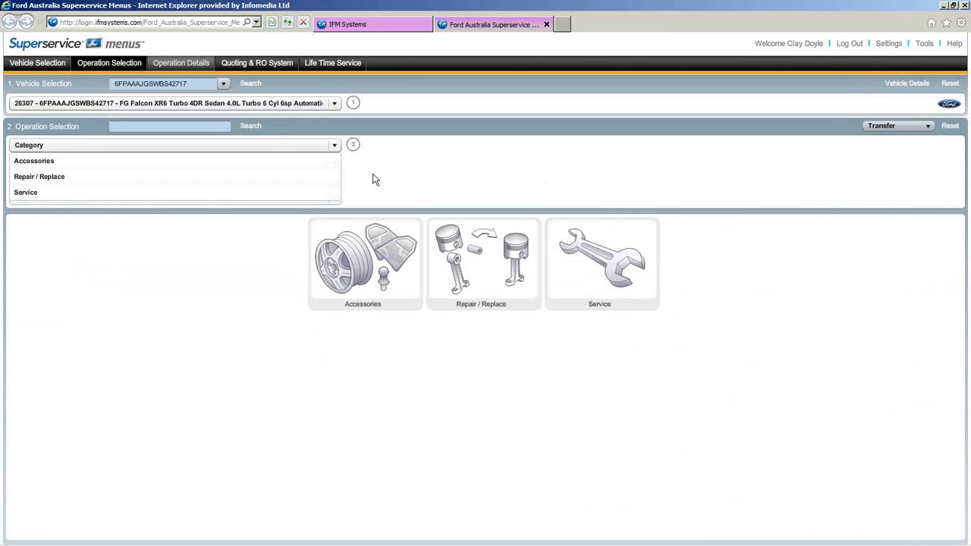
{"action": "left_click", "coordinate": [126, 137]}
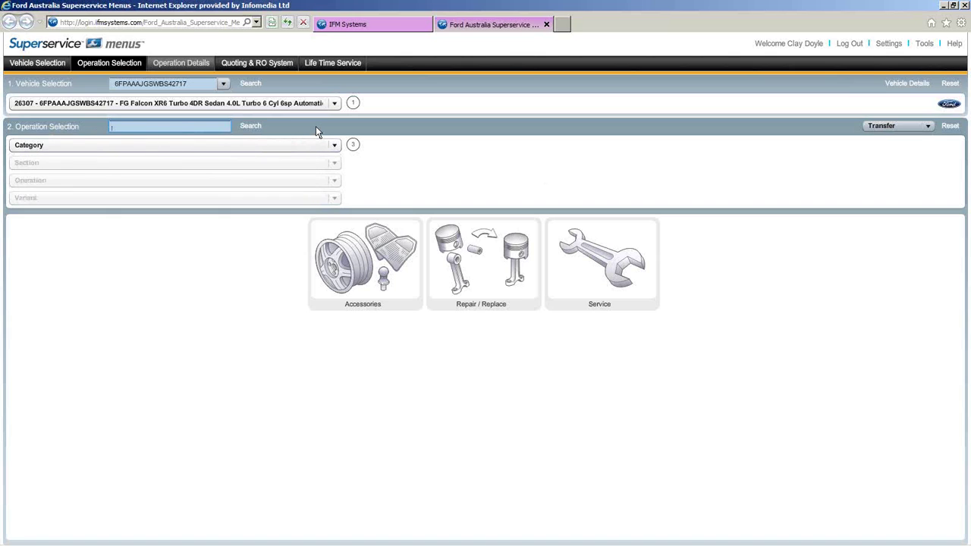
{"action": "type", "text": "PUMP"}
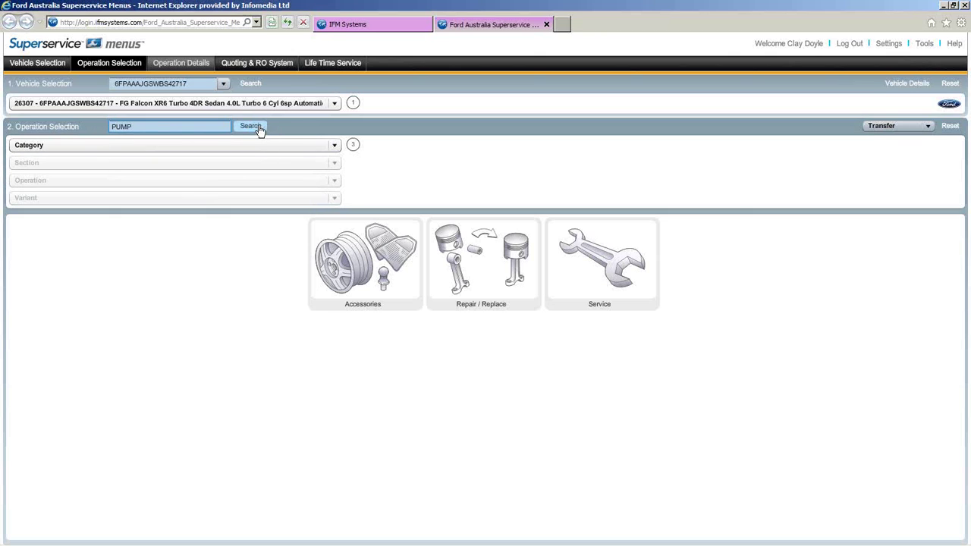
{"action": "left_click", "coordinate": [259, 129]}
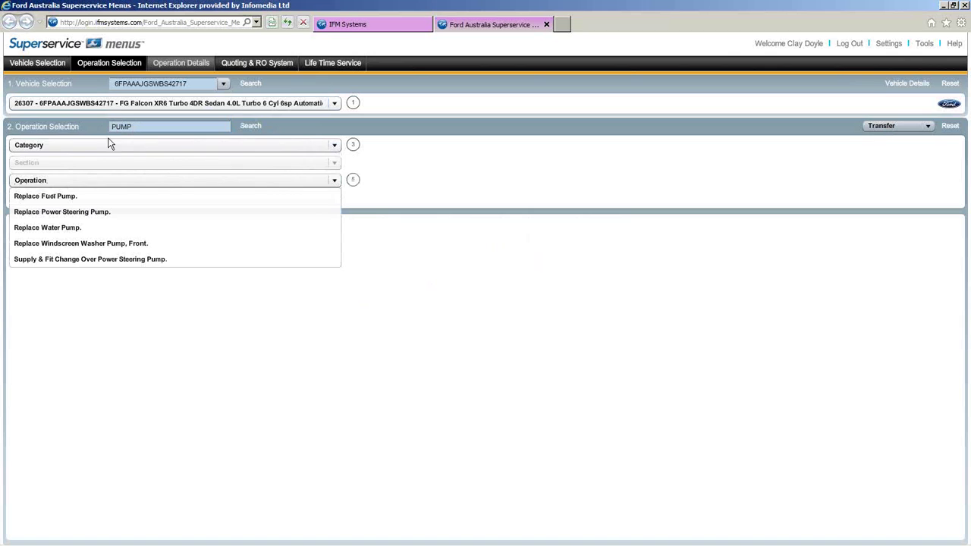
{"action": "left_click", "coordinate": [86, 232]}
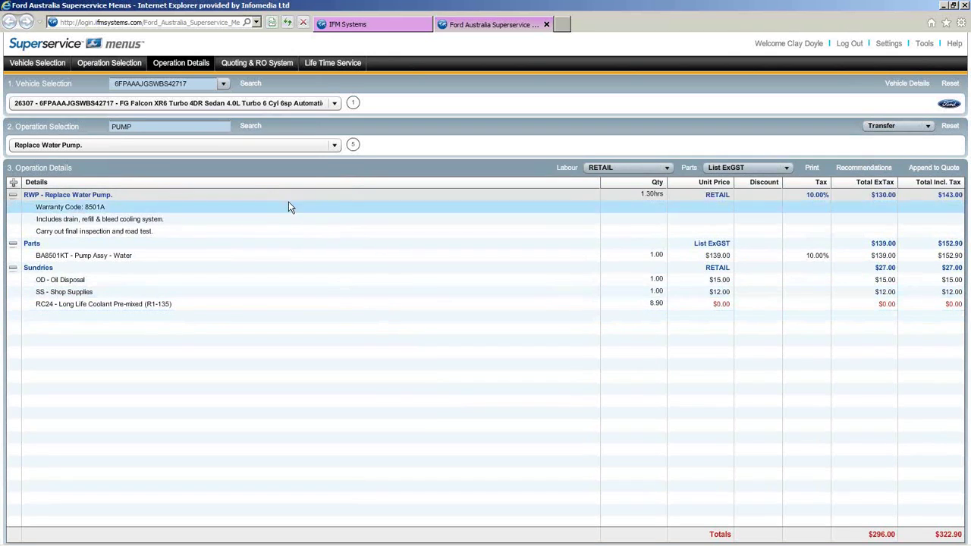
{"action": "left_click", "coordinate": [949, 126]}
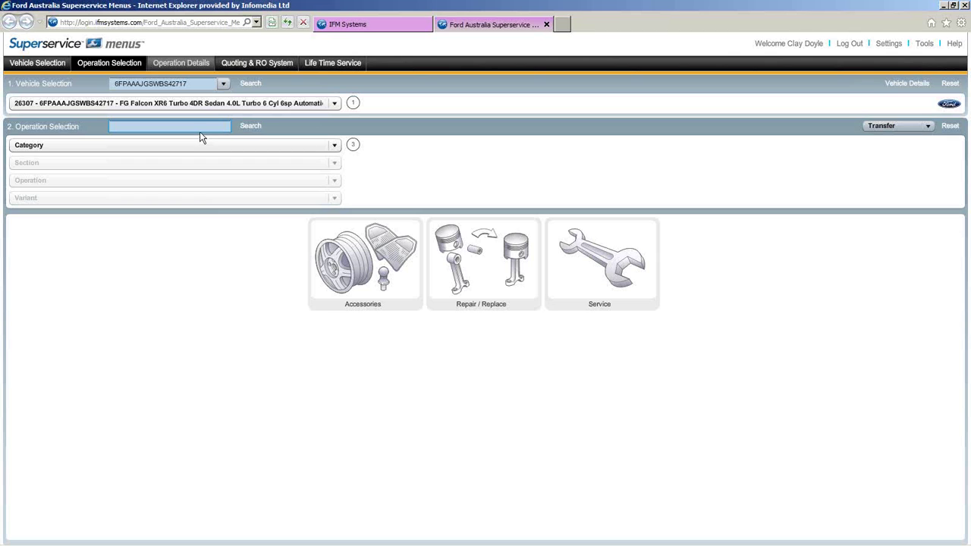
- Choose Service > Scheduled Service > 30,000km as per handbook, skipping the recommendations
{"action": "left_click", "coordinate": [613, 261]}
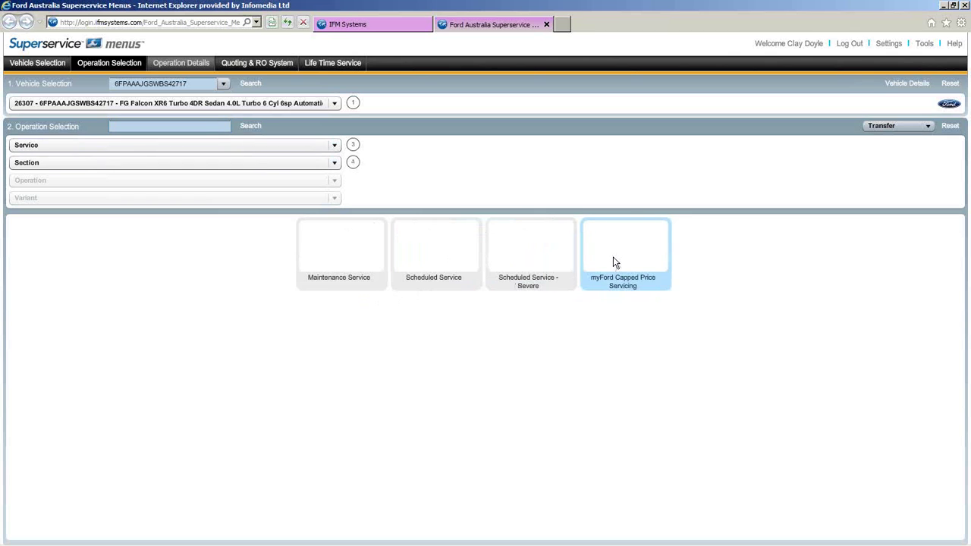
{"action": "left_click", "coordinate": [453, 257]}
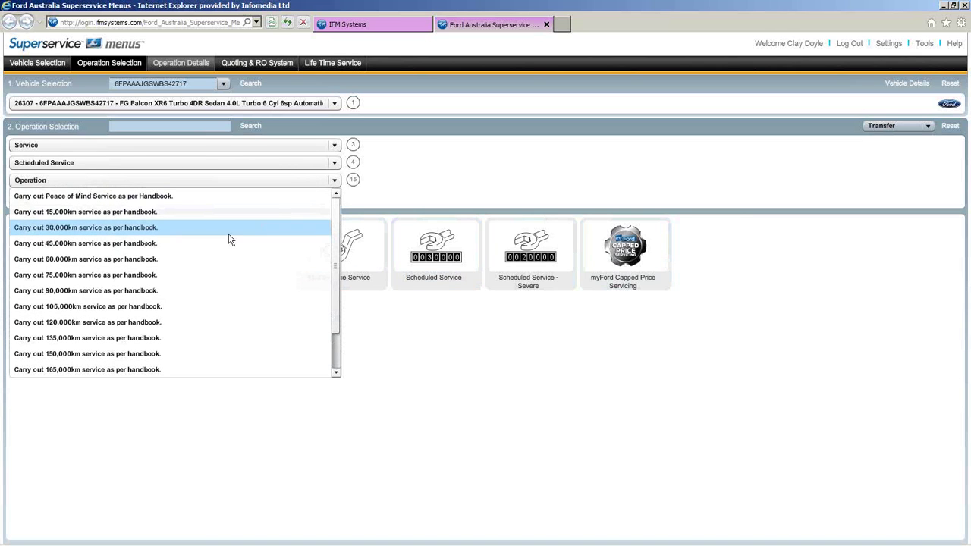
{"action": "left_click", "coordinate": [163, 230]}
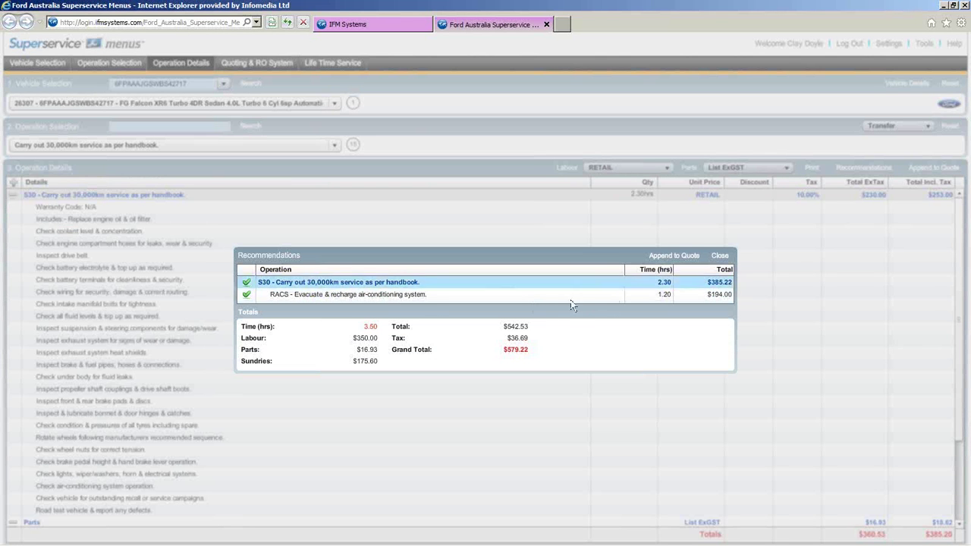
{"action": "left_click", "coordinate": [725, 260]}
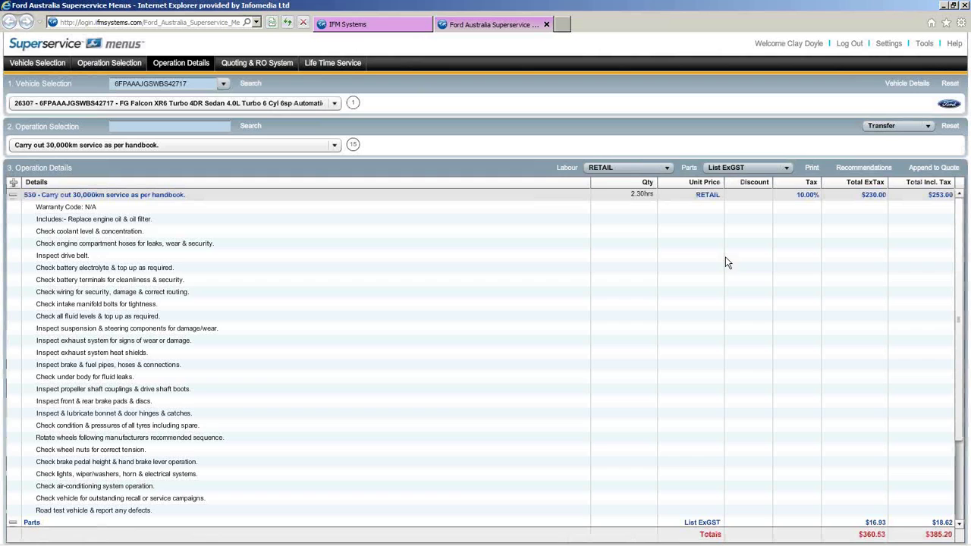
{"action": "left_click", "coordinate": [12, 195]}
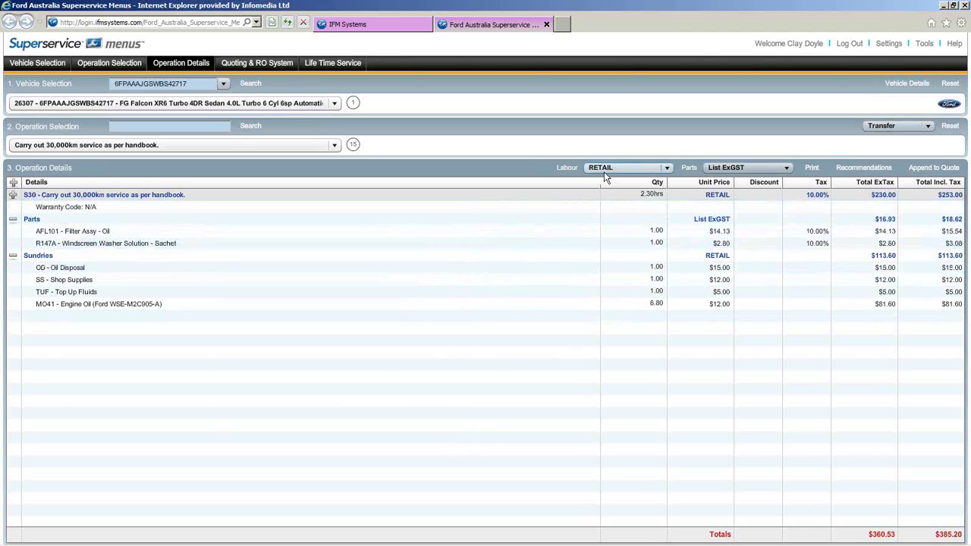
{"action": "left_click", "coordinate": [668, 167]}
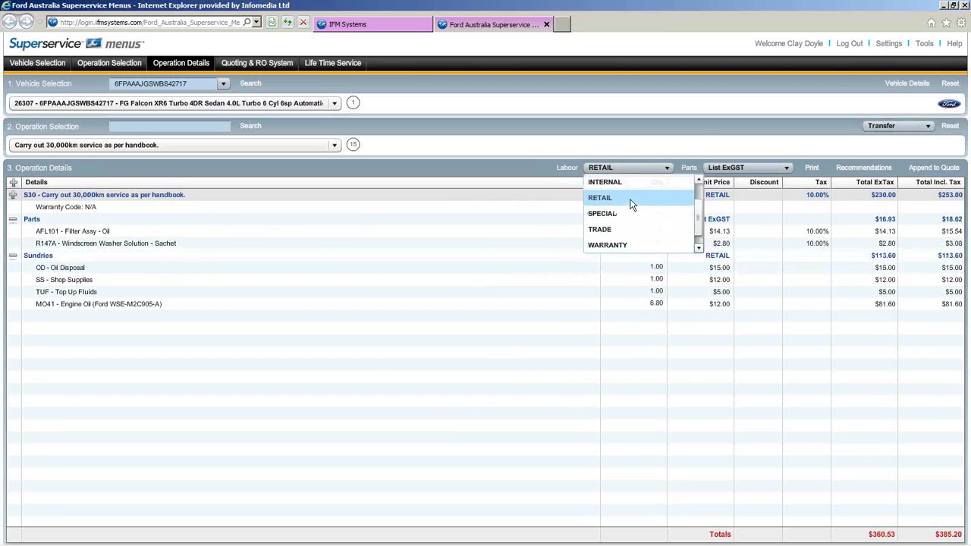
{"action": "left_click", "coordinate": [629, 170]}
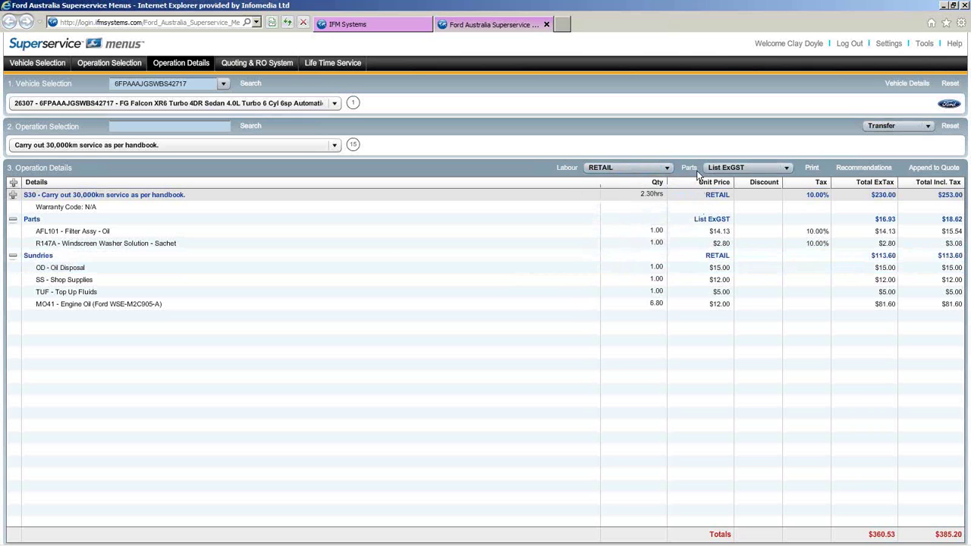
{"action": "left_click", "coordinate": [786, 168]}
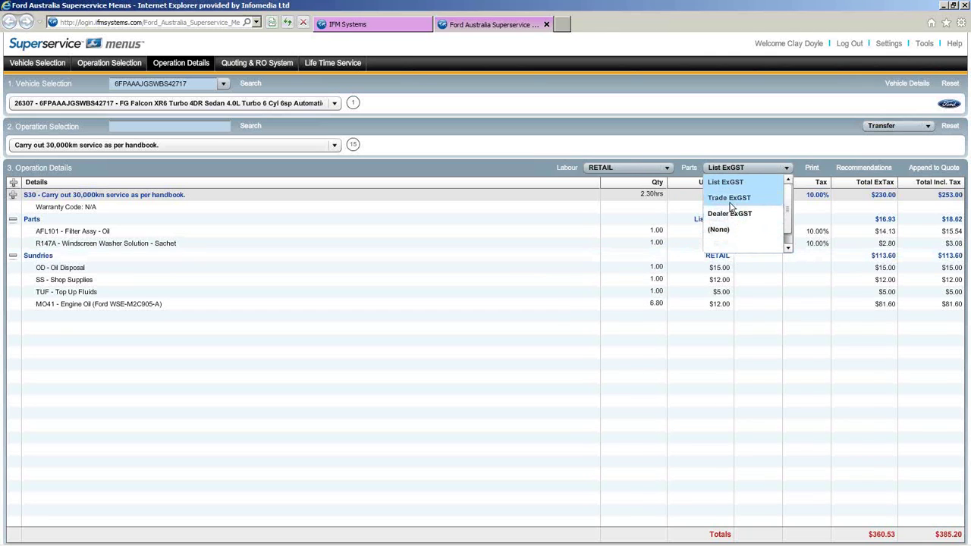
{"action": "left_click", "coordinate": [762, 167]}
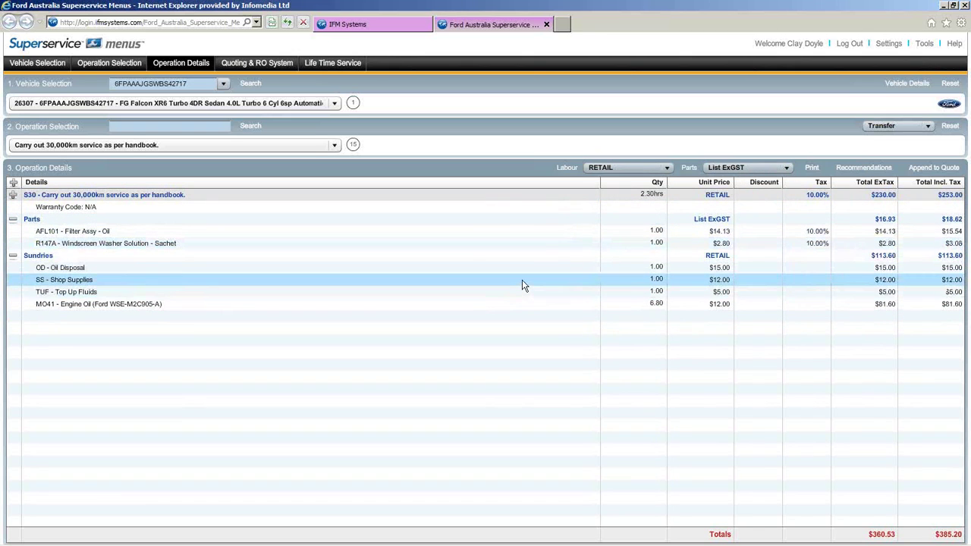
- Review the S30 service quote lines, parts and sundries totalling $385.20
{"action": "left_click", "coordinate": [934, 168]}
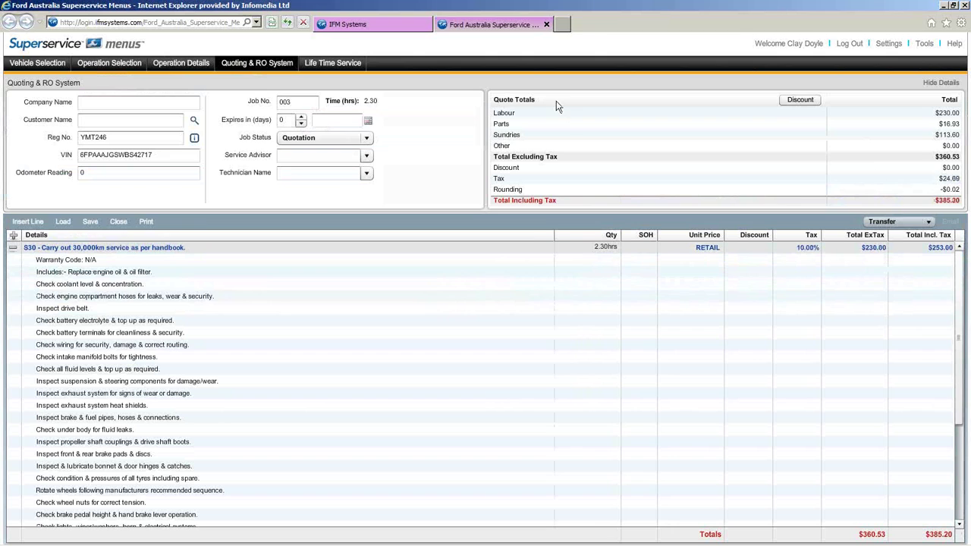
{"action": "left_click", "coordinate": [13, 248]}
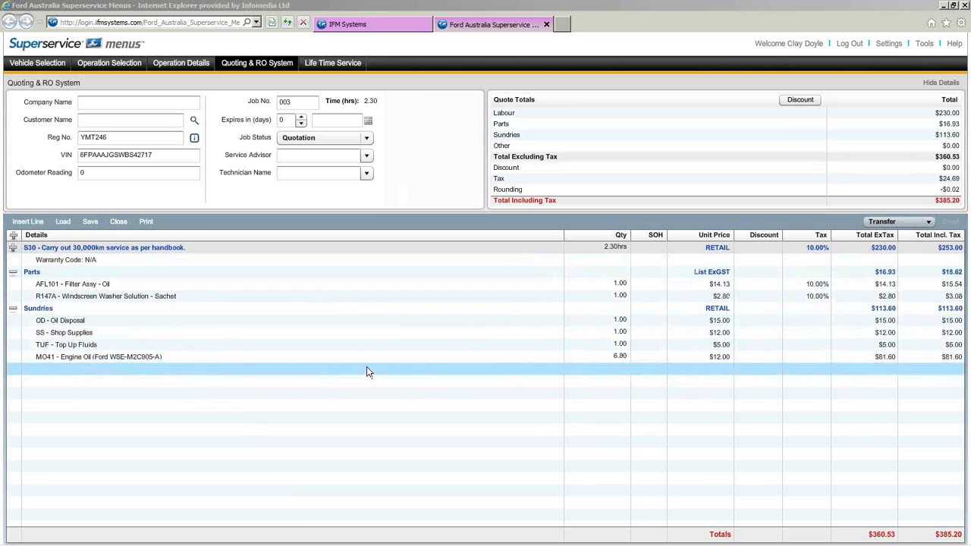
{"action": "left_click", "coordinate": [158, 106]}
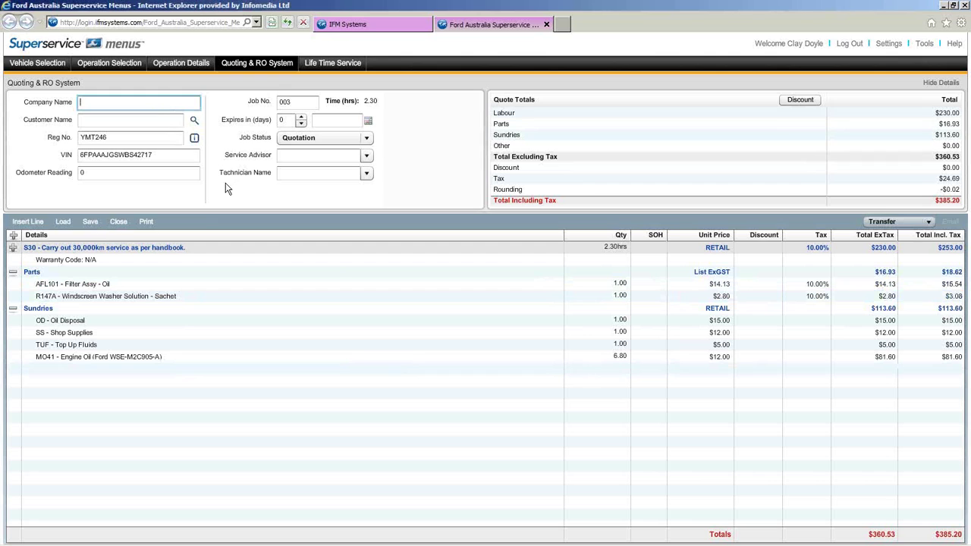
- Enter the customer's name and an odometer reading of 300000 on the quote
{"action": "left_click", "coordinate": [134, 120]}
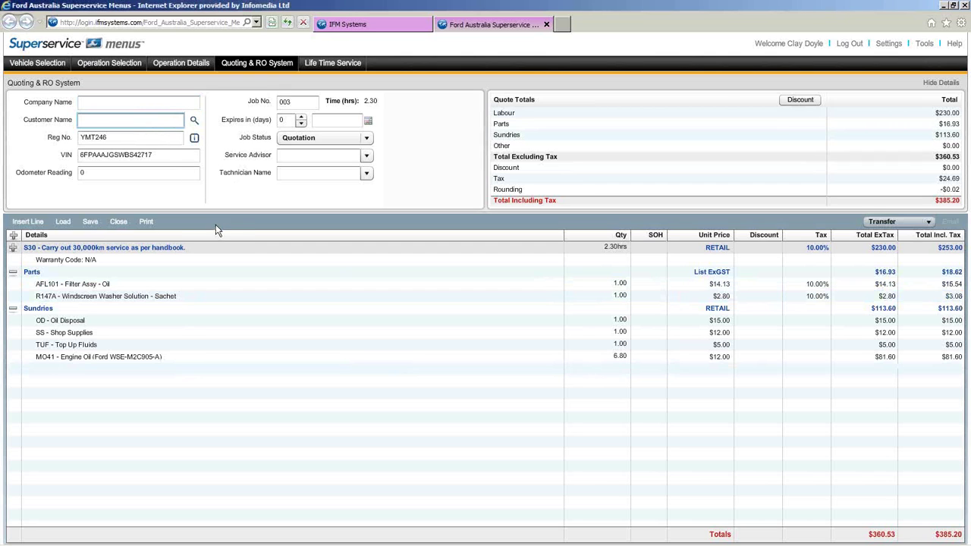
{"action": "left_click", "coordinate": [93, 173]}
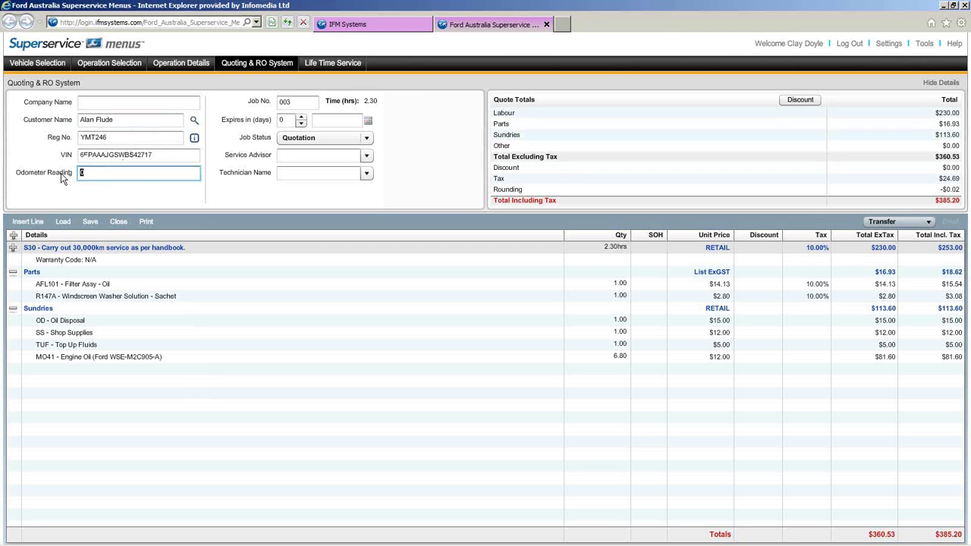
{"action": "type", "text": "300000"}
- Set the quote expiry date to 13 September 2013
{"action": "left_click", "coordinate": [368, 123]}
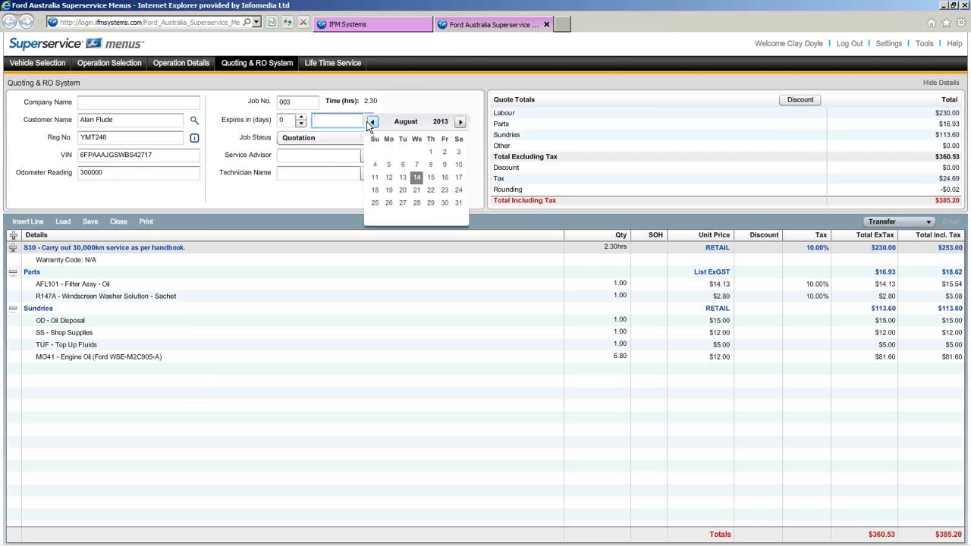
{"action": "left_click", "coordinate": [460, 123]}
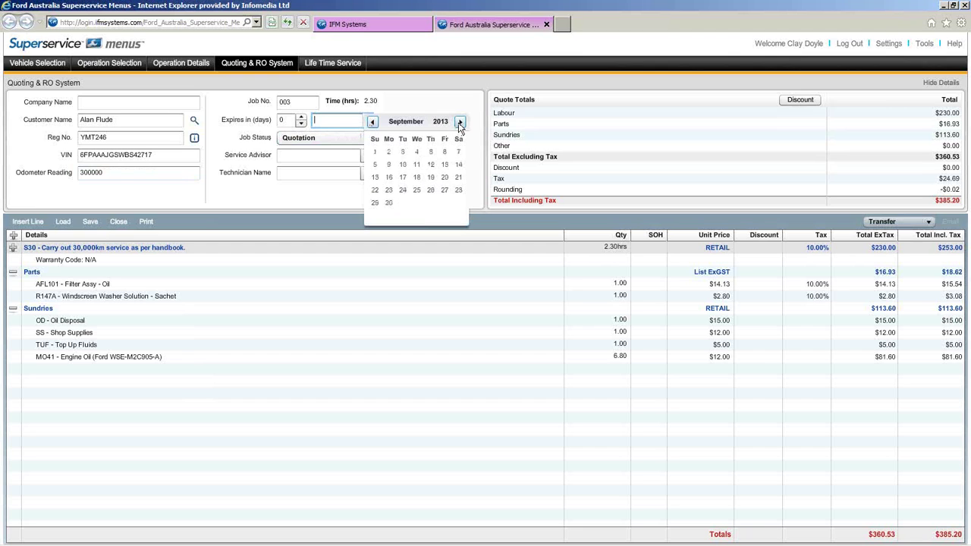
{"action": "left_click", "coordinate": [446, 165]}
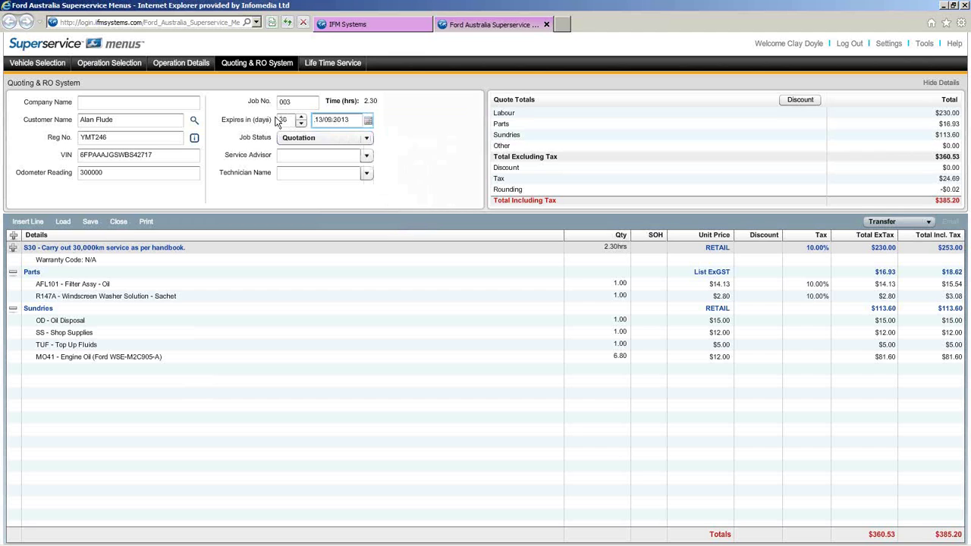
- Assign a service advisor and a technician to the quote
{"action": "left_click", "coordinate": [366, 156]}
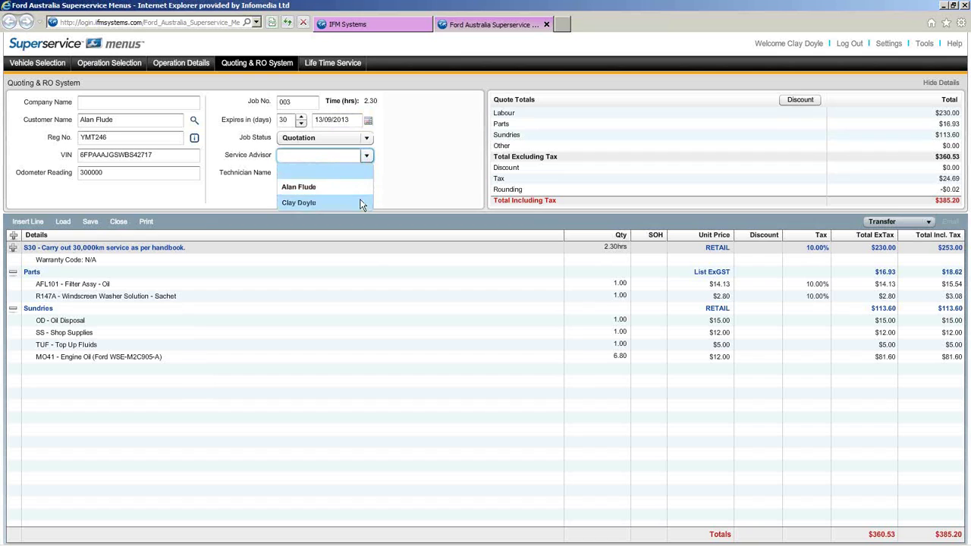
{"action": "left_click", "coordinate": [364, 203]}
{"action": "left_click", "coordinate": [367, 173]}
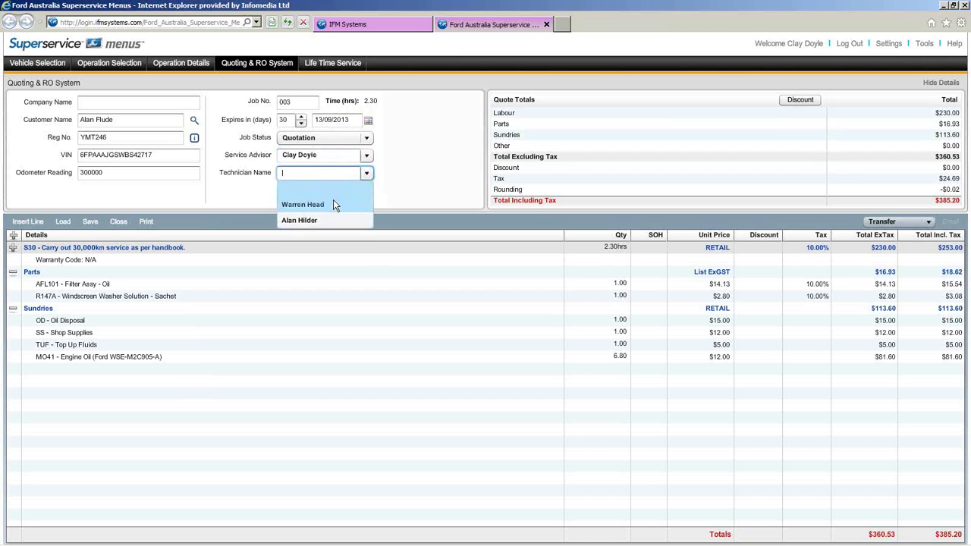
{"action": "left_click", "coordinate": [333, 200]}
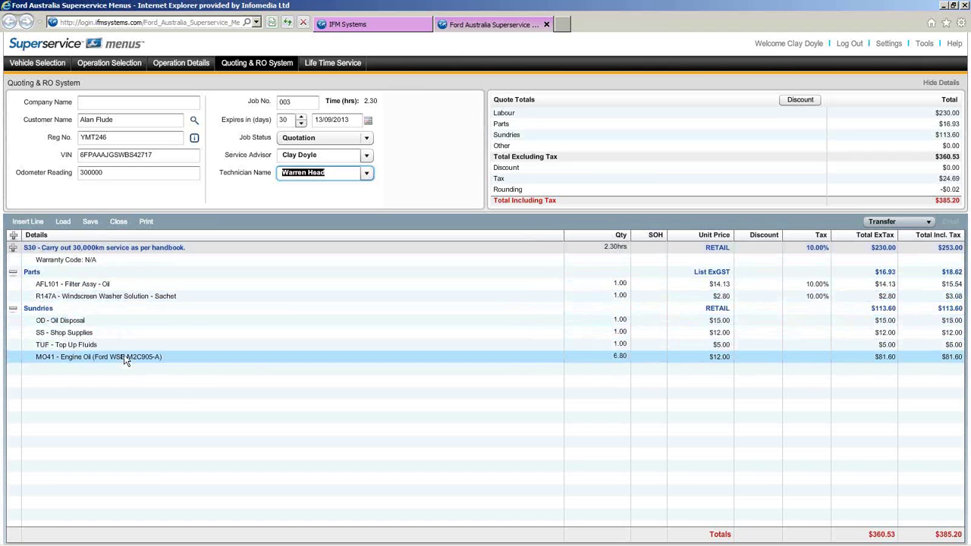
- Select the Repair / Replace front brake pad replacement operation ($344.65) and append it to the quote
{"action": "left_click", "coordinate": [109, 63]}
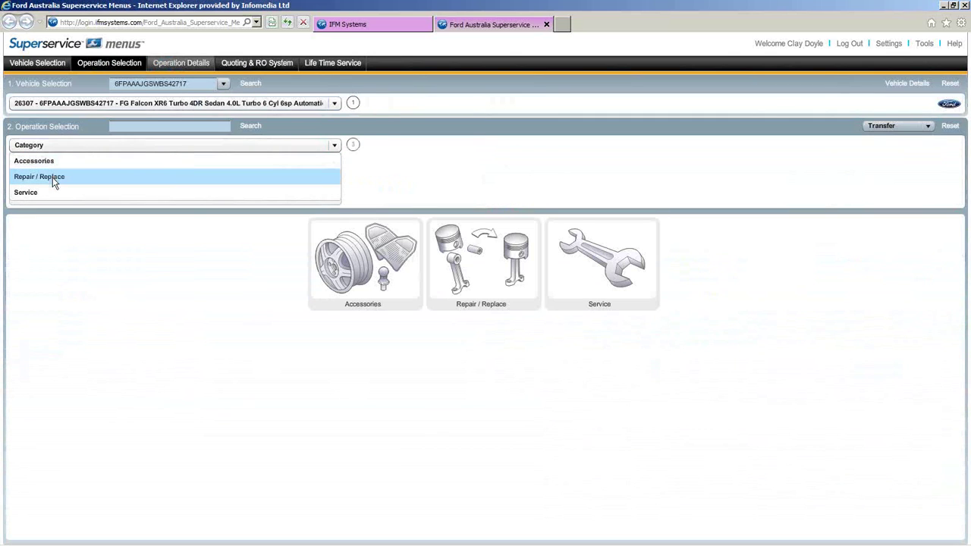
{"action": "left_click", "coordinate": [53, 181]}
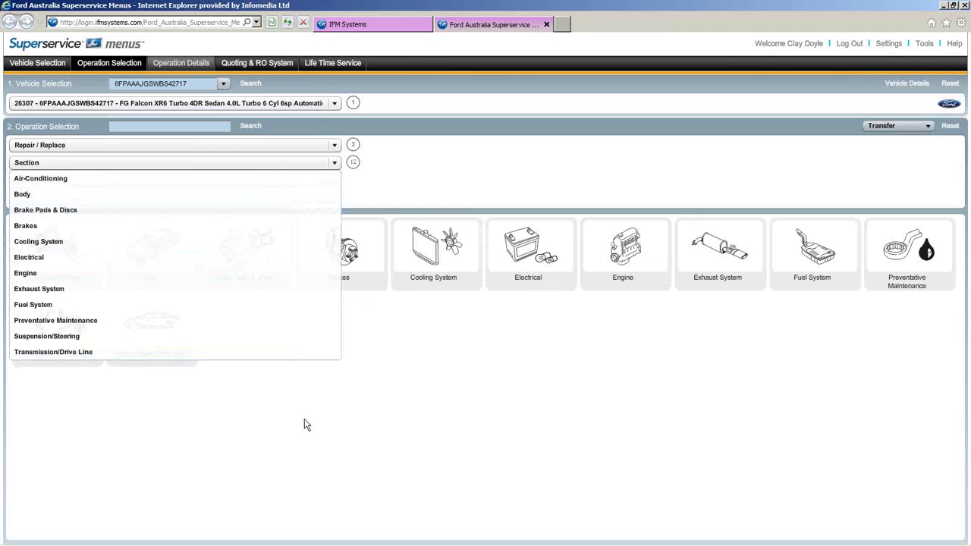
{"action": "left_click", "coordinate": [345, 347]}
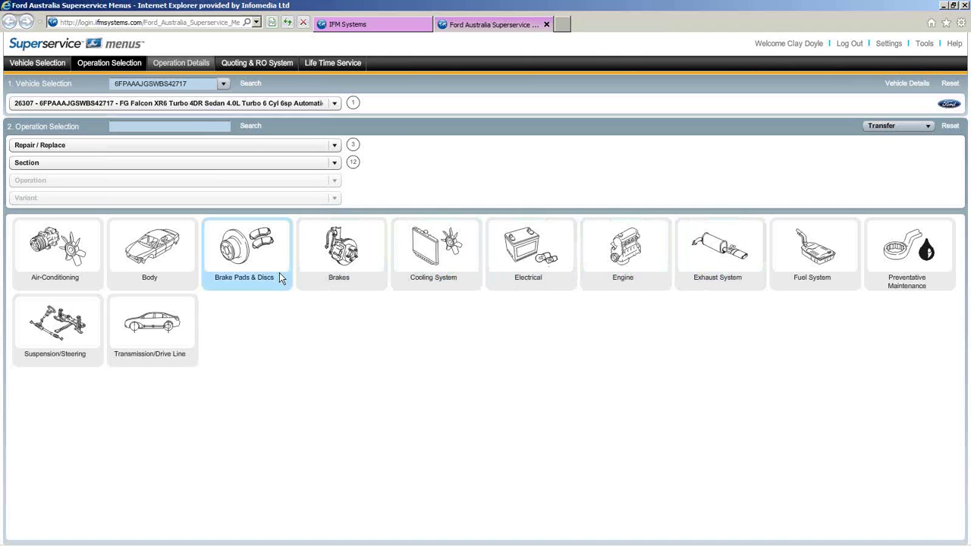
{"action": "left_click", "coordinate": [232, 262]}
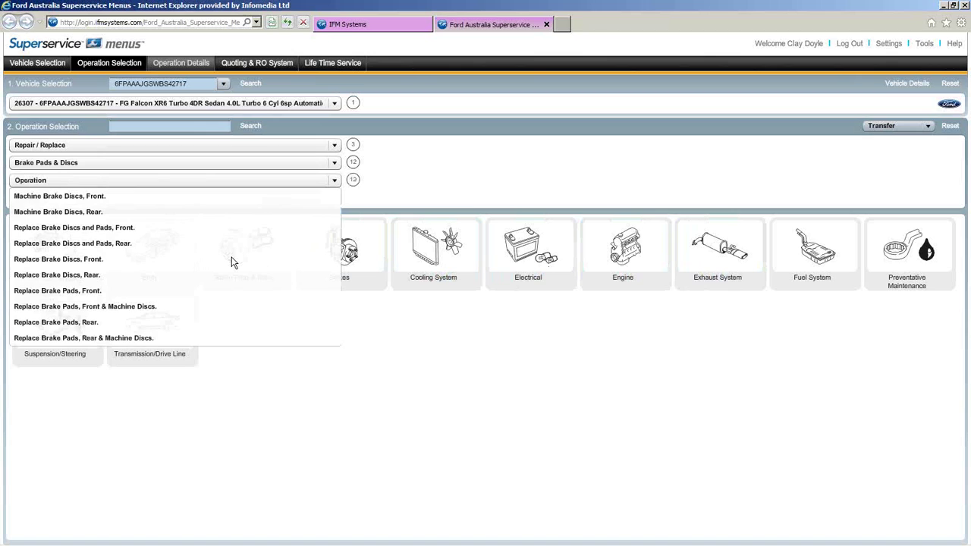
{"action": "left_click", "coordinate": [82, 291]}
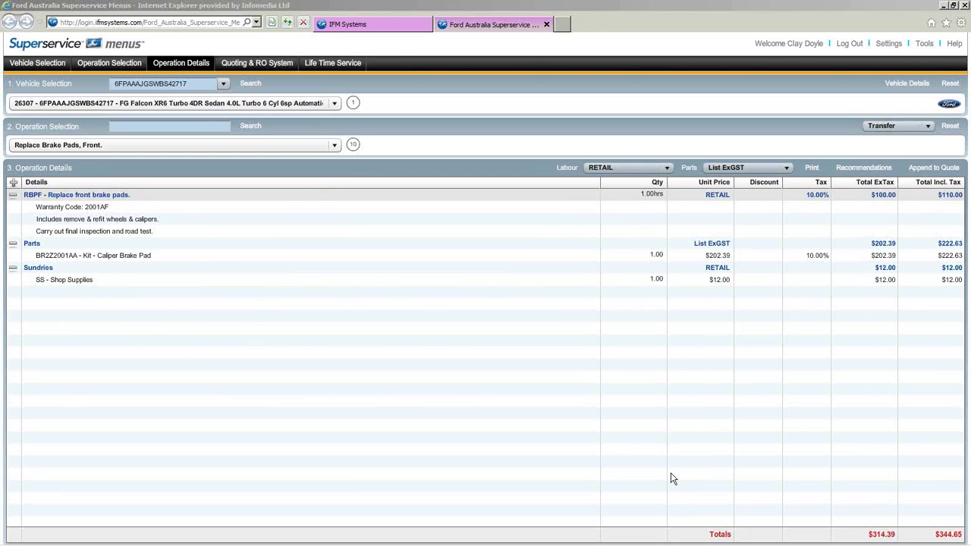
{"action": "left_click", "coordinate": [940, 168]}
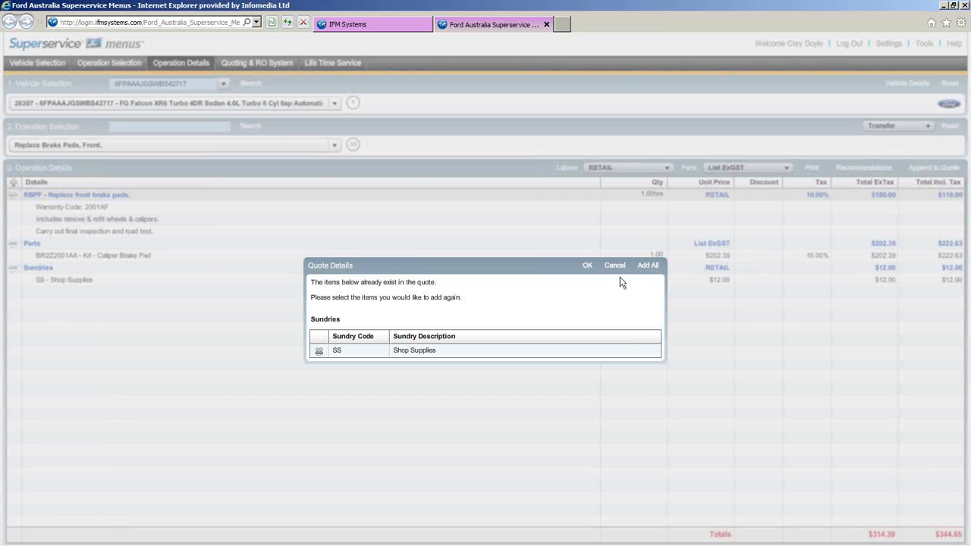
- Skip the duplicate Shop Supplies row and confirm the brake pad job, bringing the total to $717.85
{"action": "left_click", "coordinate": [319, 352]}
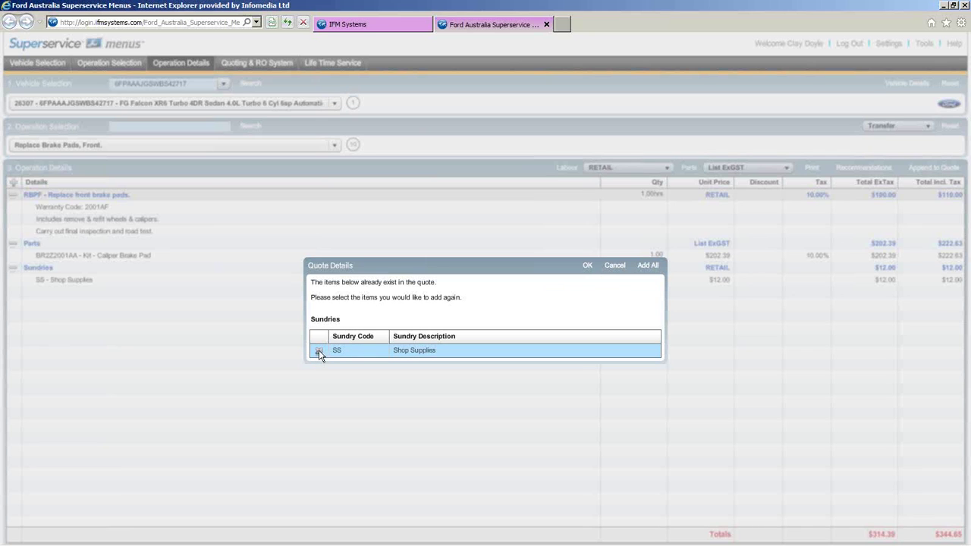
{"action": "left_click", "coordinate": [586, 267]}
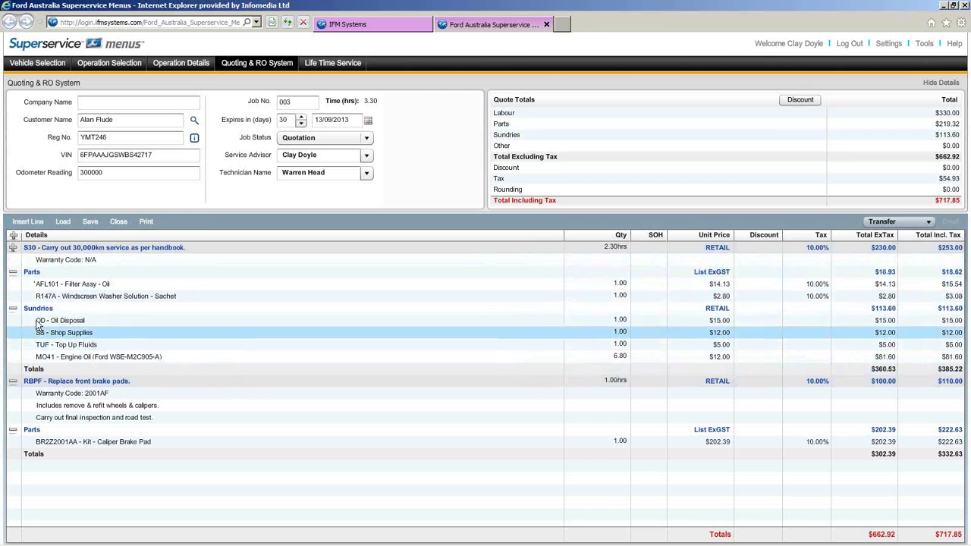
{"action": "left_click", "coordinate": [29, 222]}
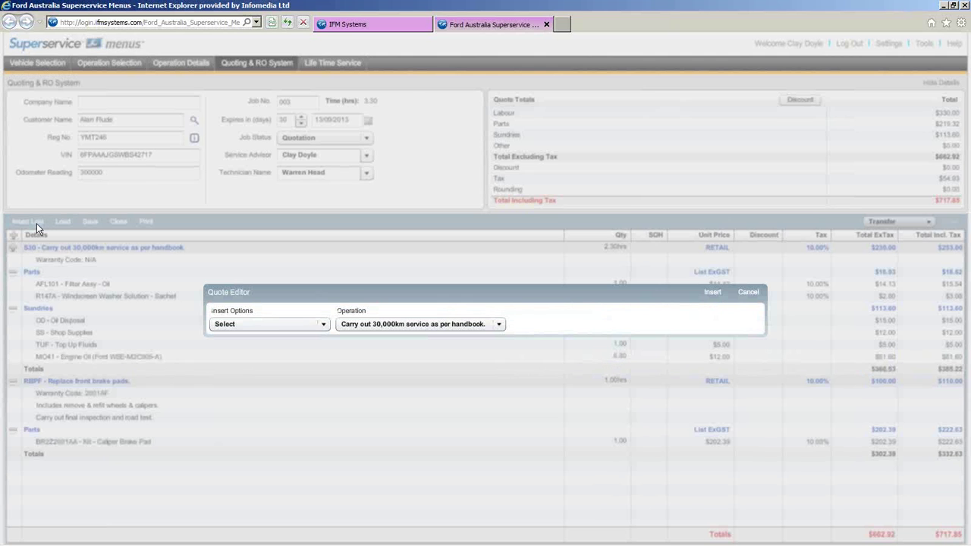
- Choose Sublet as the kind of line to insert into the quote
{"action": "left_click", "coordinate": [324, 325]}
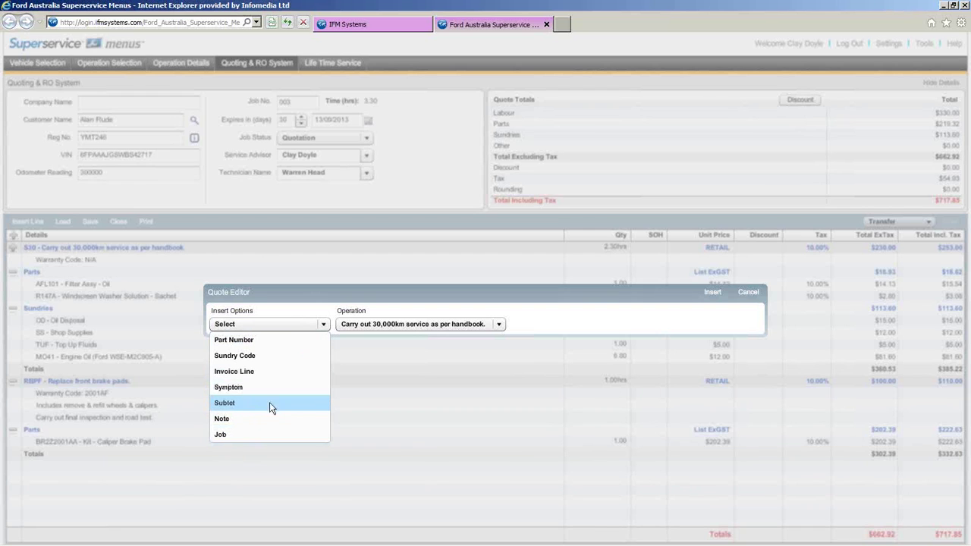
{"action": "left_click", "coordinate": [254, 403]}
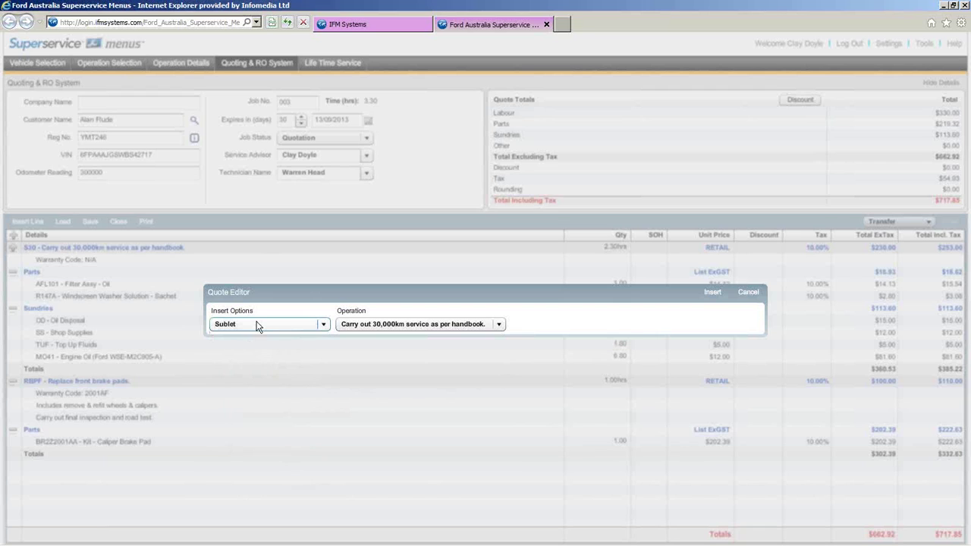
{"action": "left_click", "coordinate": [717, 293]}
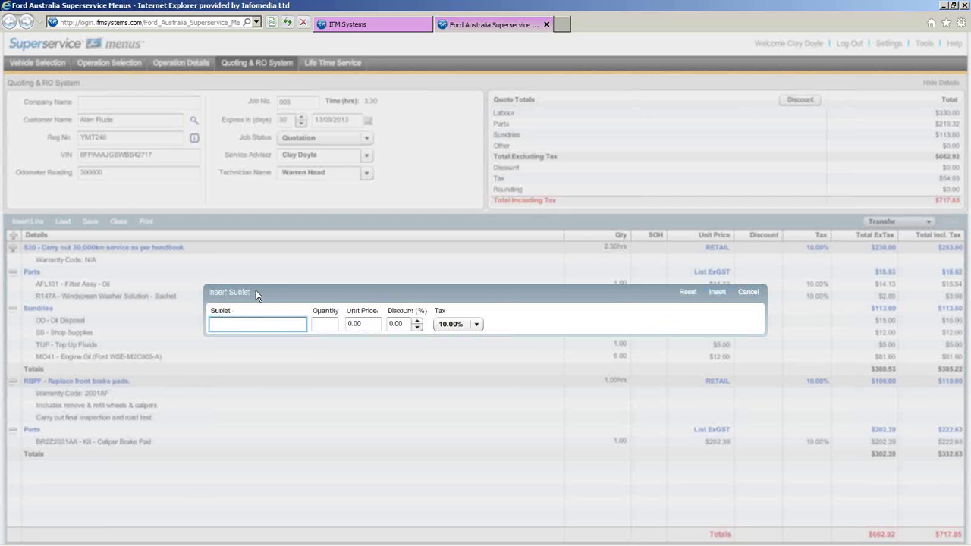
- Insert a Windscreen sublet with quantity 1 at $250.00, bringing the quote to $992.85
{"action": "type", "text": "Windscreen"}
{"action": "left_click", "coordinate": [323, 324]}
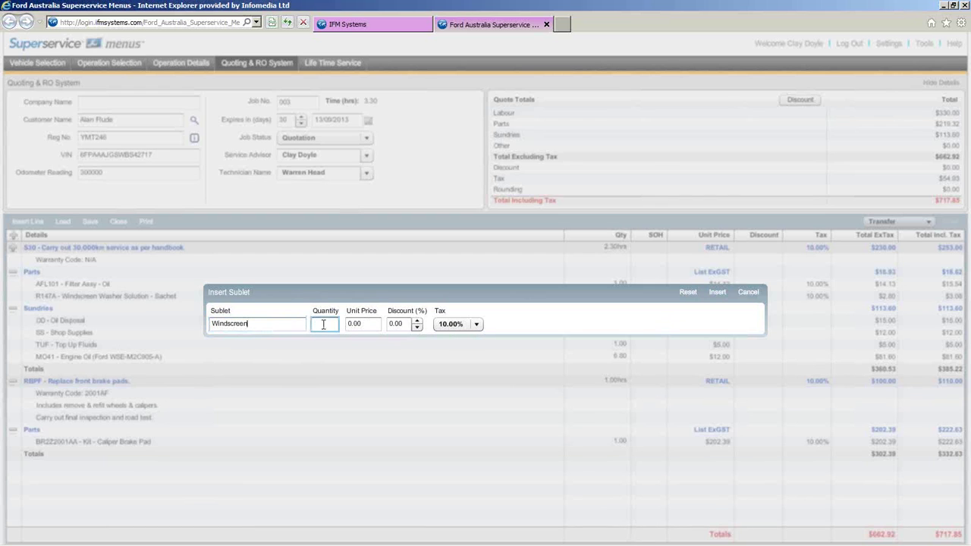
{"action": "left_click", "coordinate": [351, 324]}
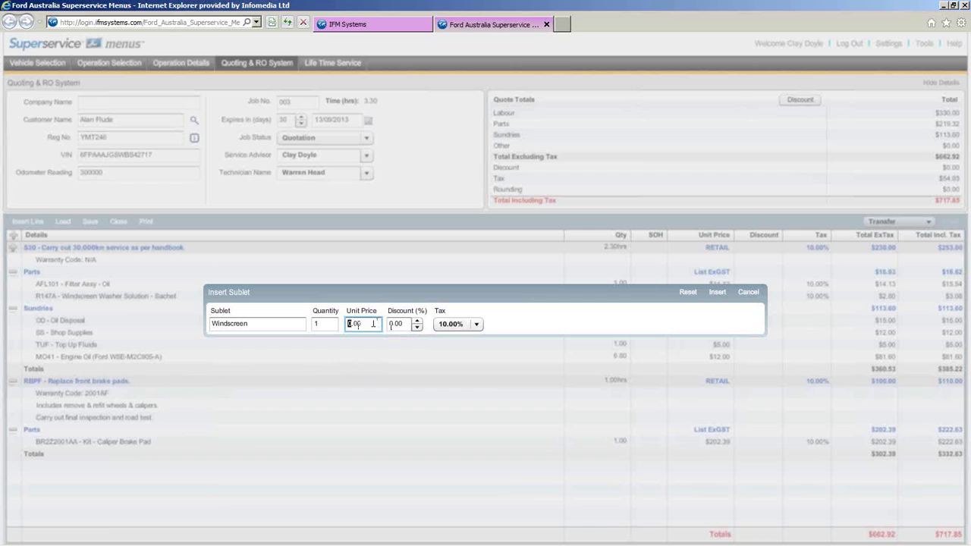
{"action": "type", "text": "28"}
{"action": "type", "text": "0"}
{"action": "left_click", "coordinate": [392, 323]}
{"action": "left_click", "coordinate": [716, 294]}
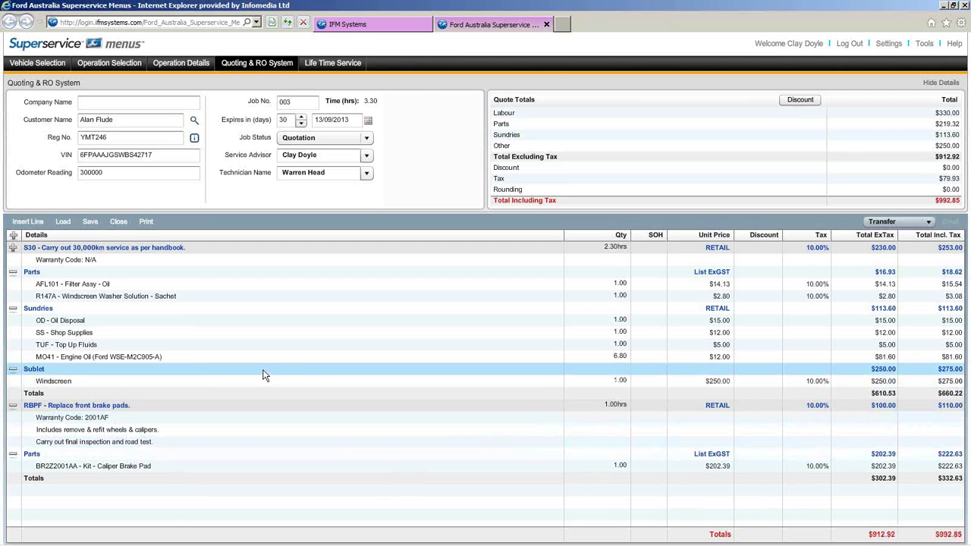
{"action": "double_click", "coordinate": [218, 363]}
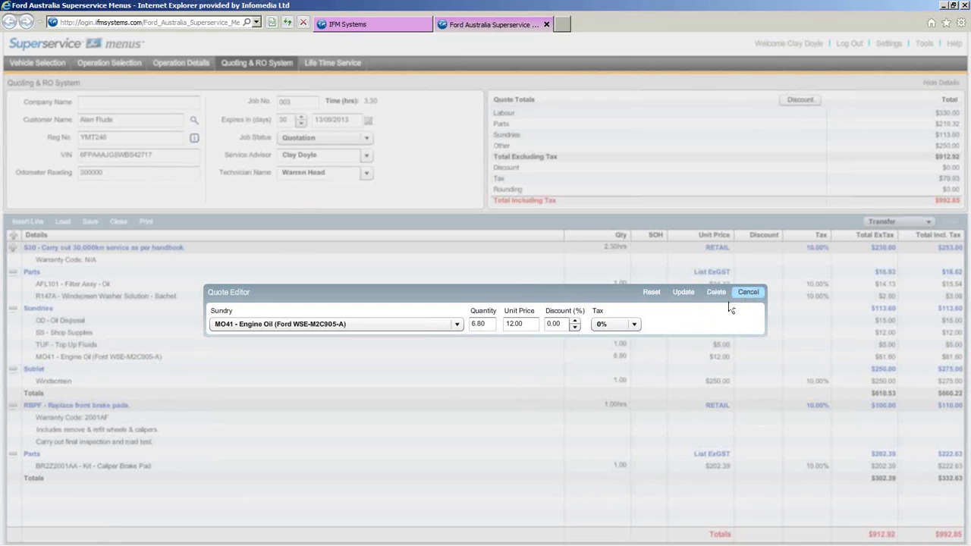
{"action": "left_click", "coordinate": [746, 293]}
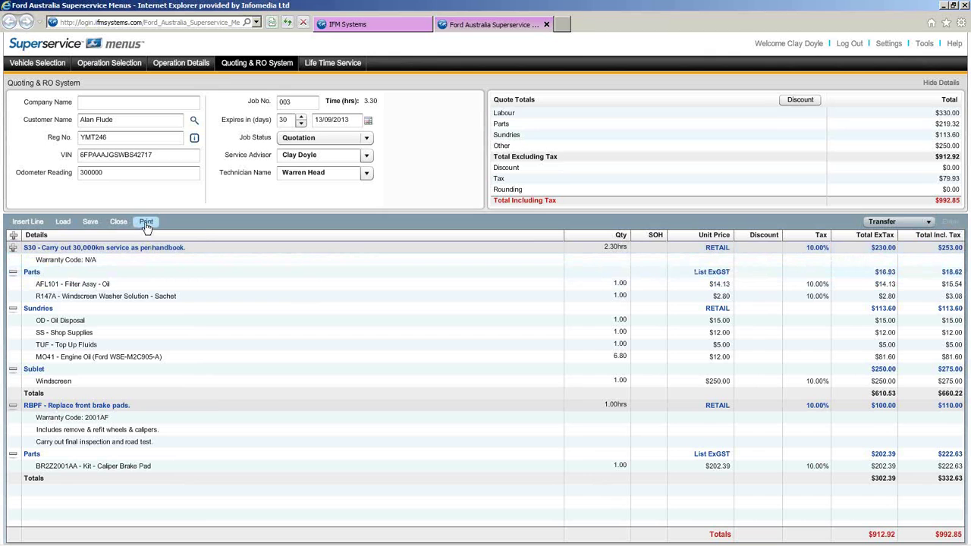
- Save the quote, acknowledge the saved message, and close the quote
{"action": "left_click", "coordinate": [90, 222]}
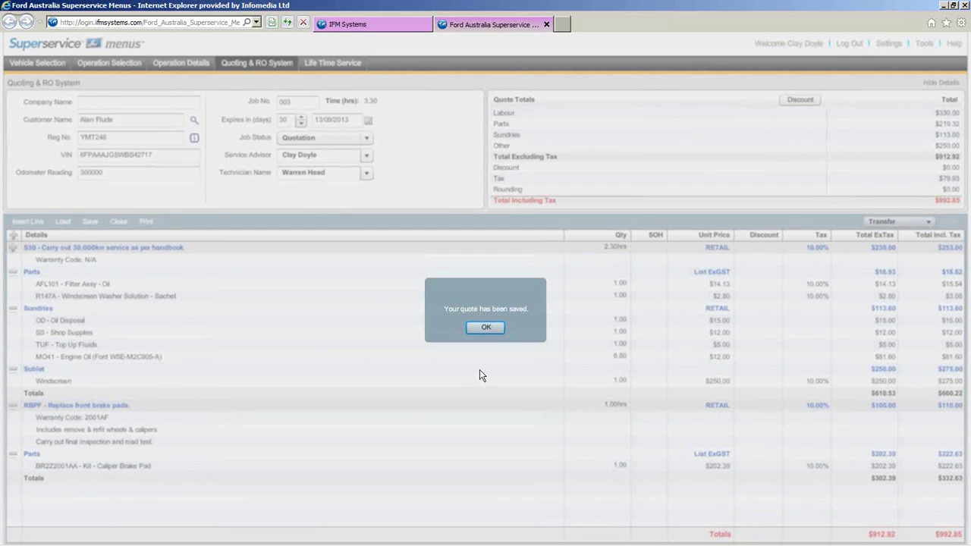
{"action": "left_click", "coordinate": [486, 327]}
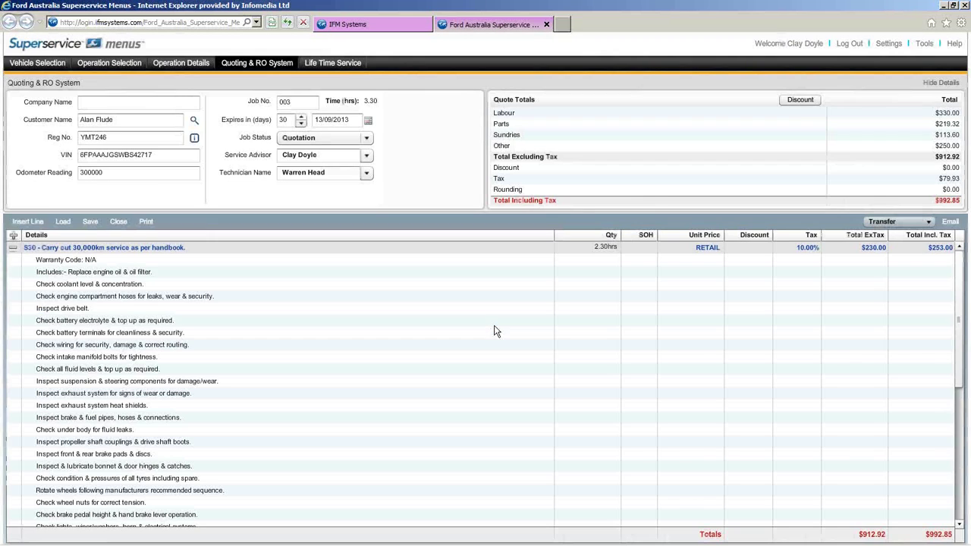
{"action": "left_click", "coordinate": [118, 224]}
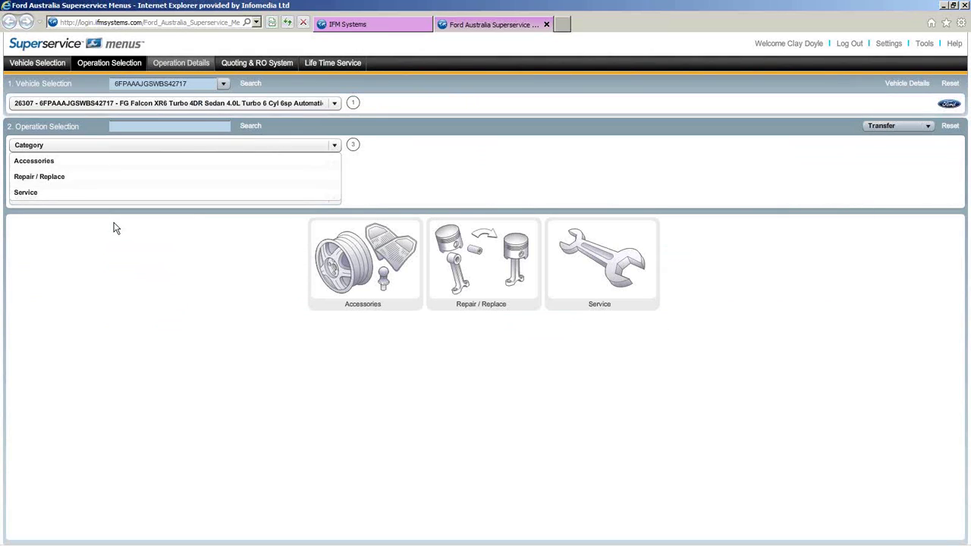
- Reset the vehicle selection and bring up a blank Quoting & RO System quote, job 003
{"action": "left_click", "coordinate": [51, 67]}
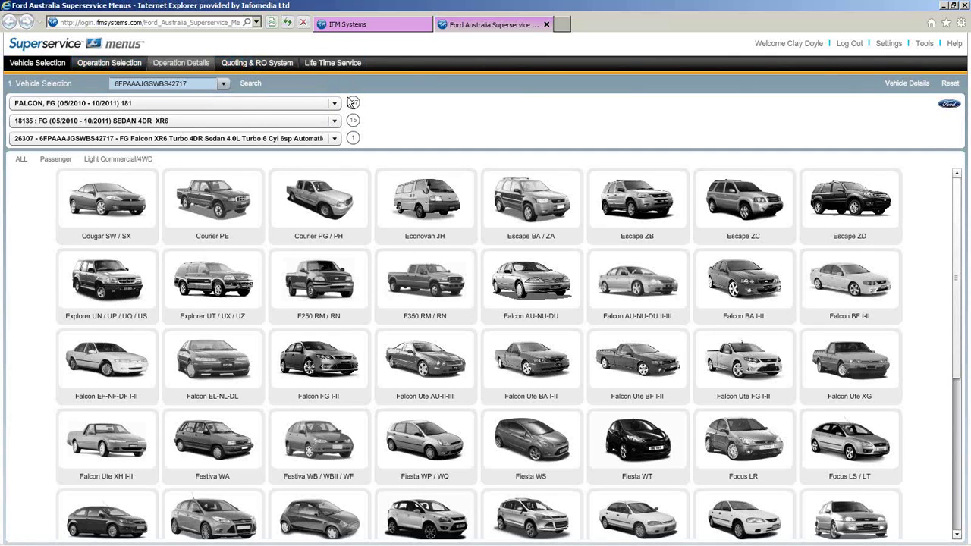
{"action": "left_click", "coordinate": [948, 84]}
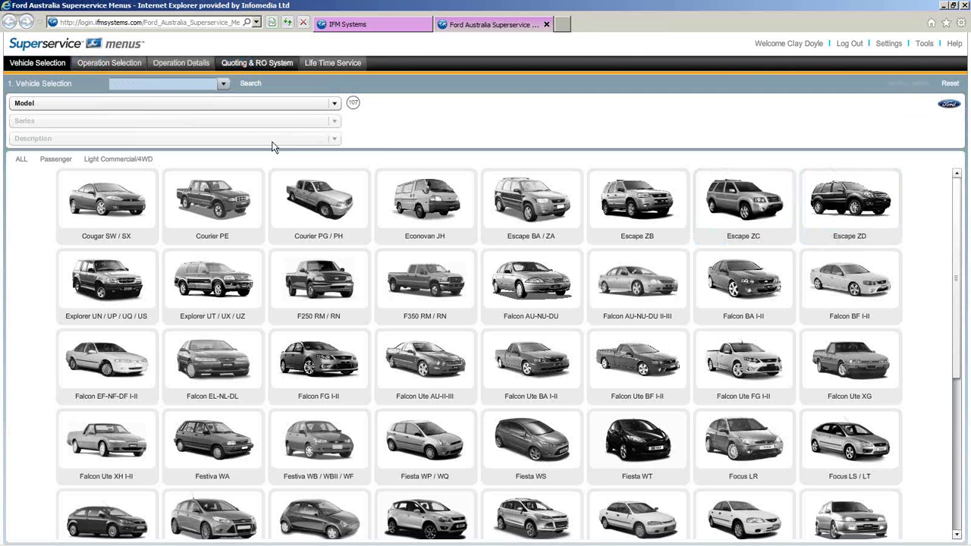
{"action": "left_click", "coordinate": [264, 68]}
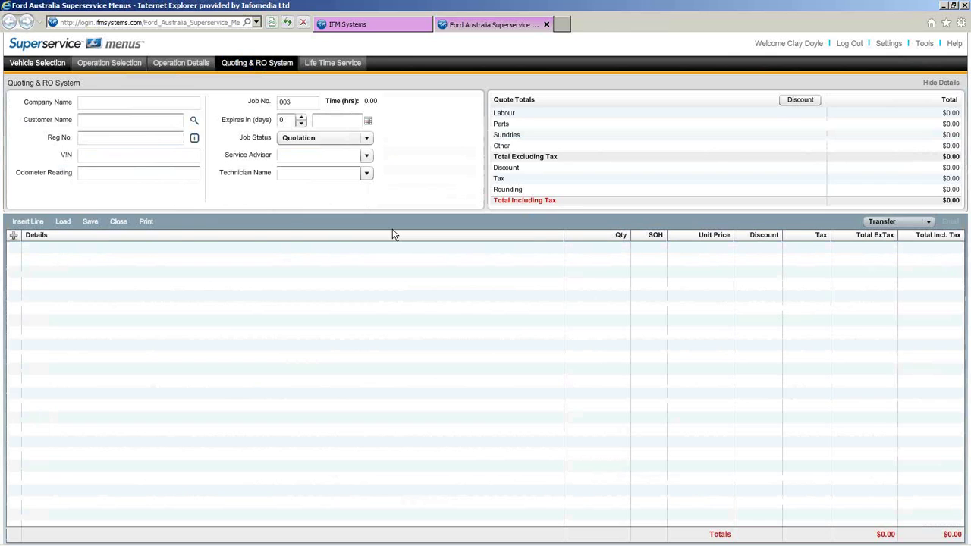
- Search all saved quotes and load quote 003 for the FG Falcon XR6 Turbo
{"action": "left_click", "coordinate": [63, 222]}
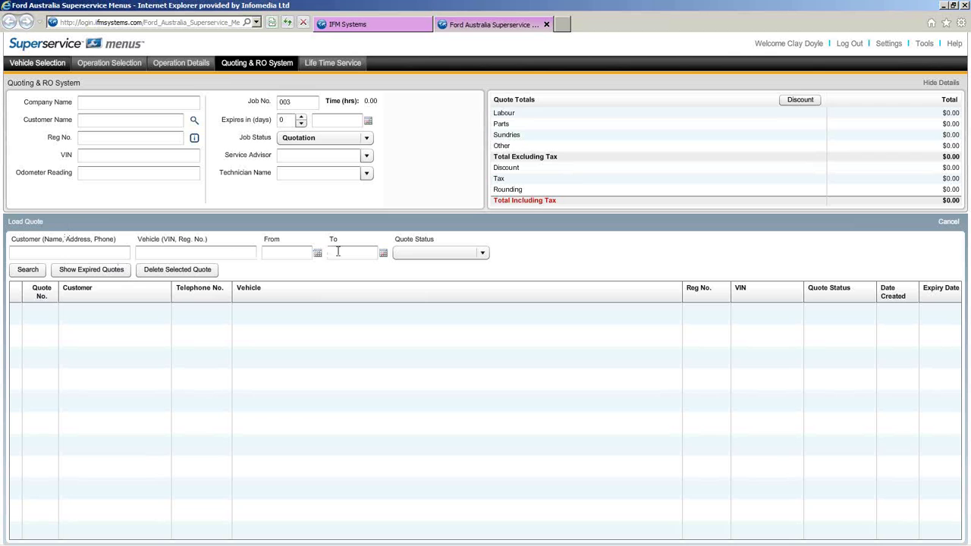
{"action": "left_click", "coordinate": [484, 253]}
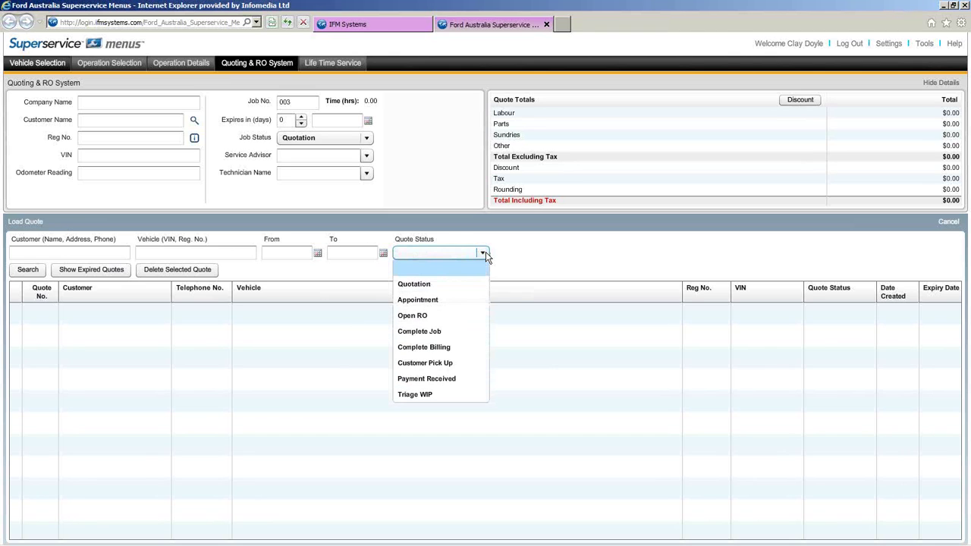
{"action": "left_click", "coordinate": [500, 254]}
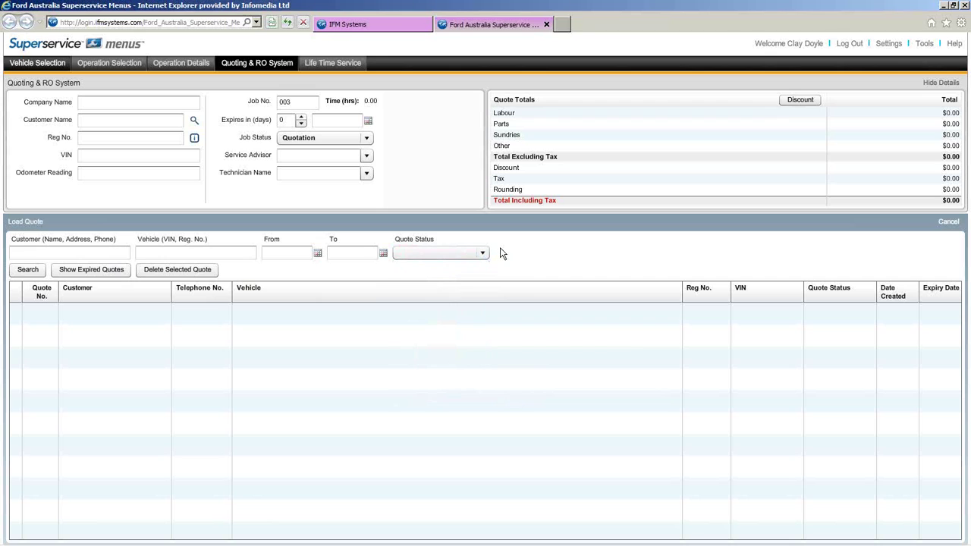
{"action": "left_click", "coordinate": [33, 275]}
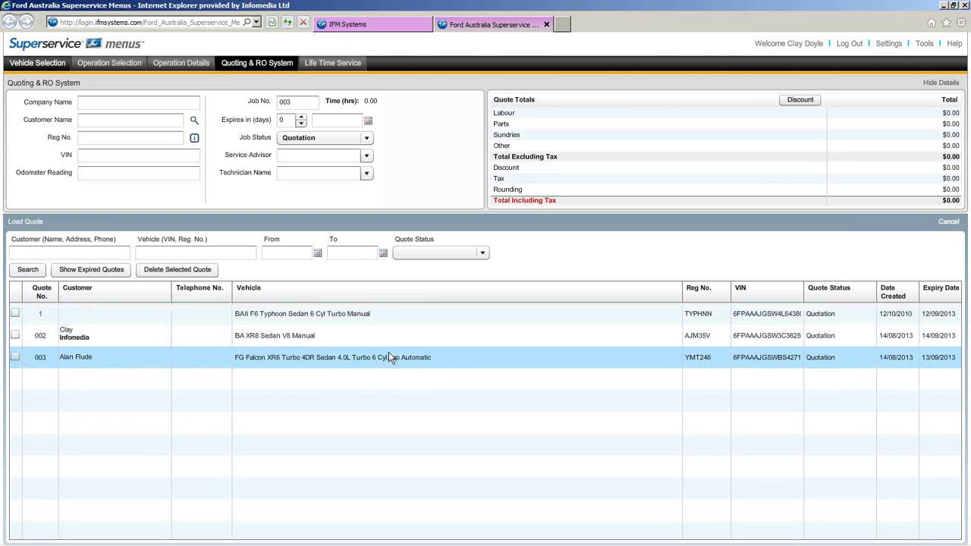
{"action": "left_click", "coordinate": [15, 357]}
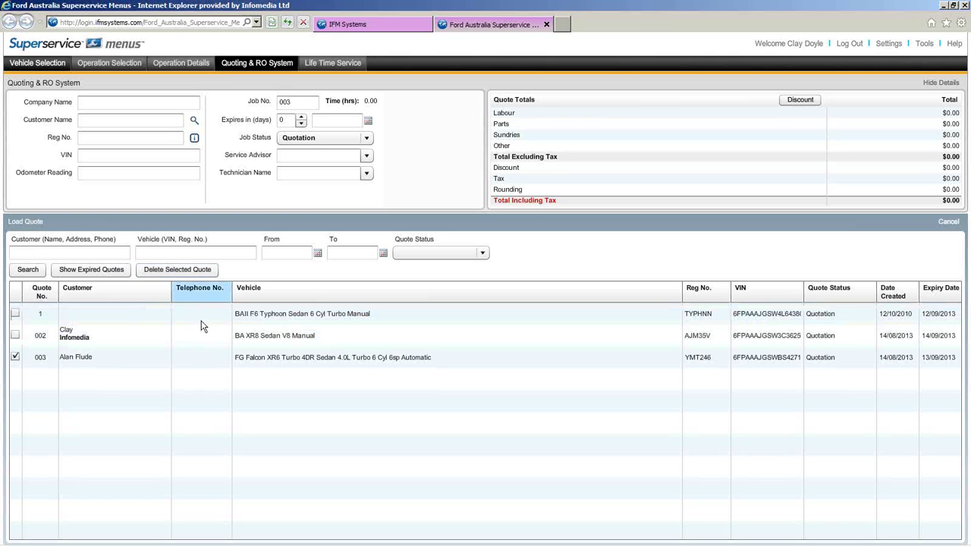
{"action": "double_click", "coordinate": [295, 361]}
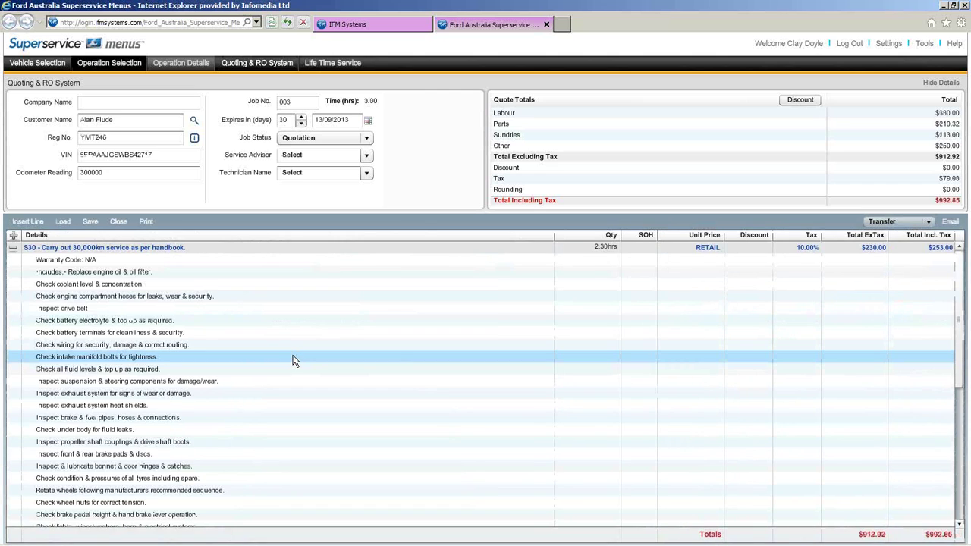
- Collapse the S30 service checklist lines and review the quote's Transfer options
{"action": "left_click", "coordinate": [14, 249]}
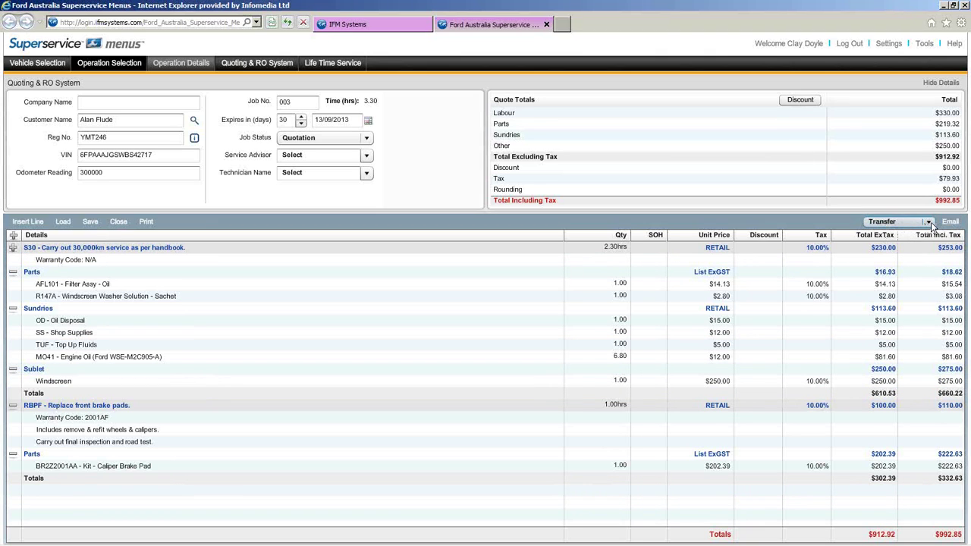
{"action": "left_click", "coordinate": [929, 224]}
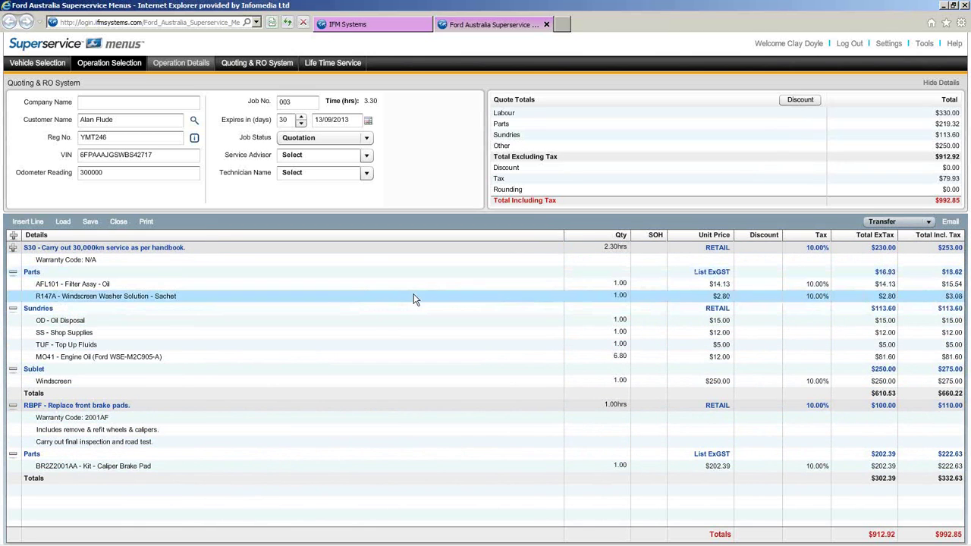
- Close quote 003 and reset the vehicle selection, leaving 107 models offered
{"action": "left_click", "coordinate": [119, 223]}
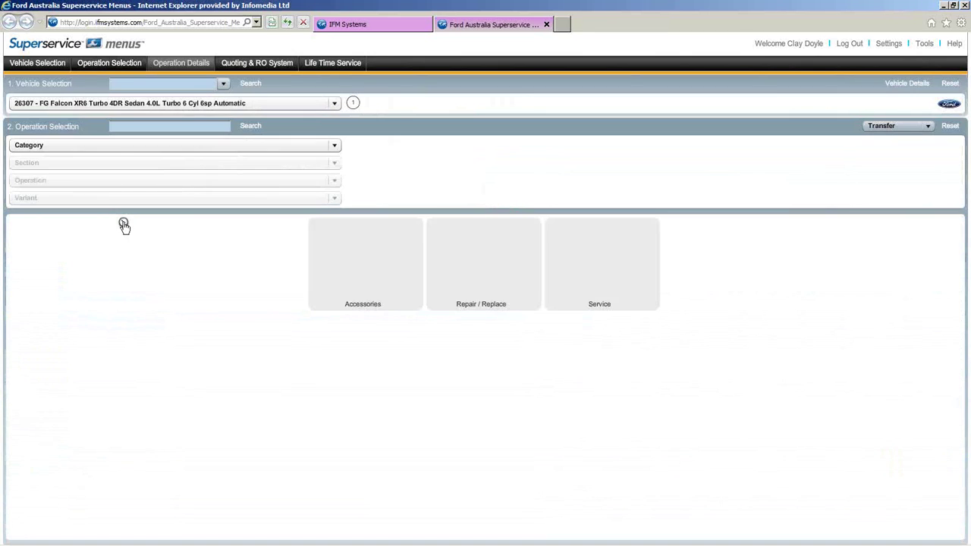
{"action": "left_click", "coordinate": [43, 65]}
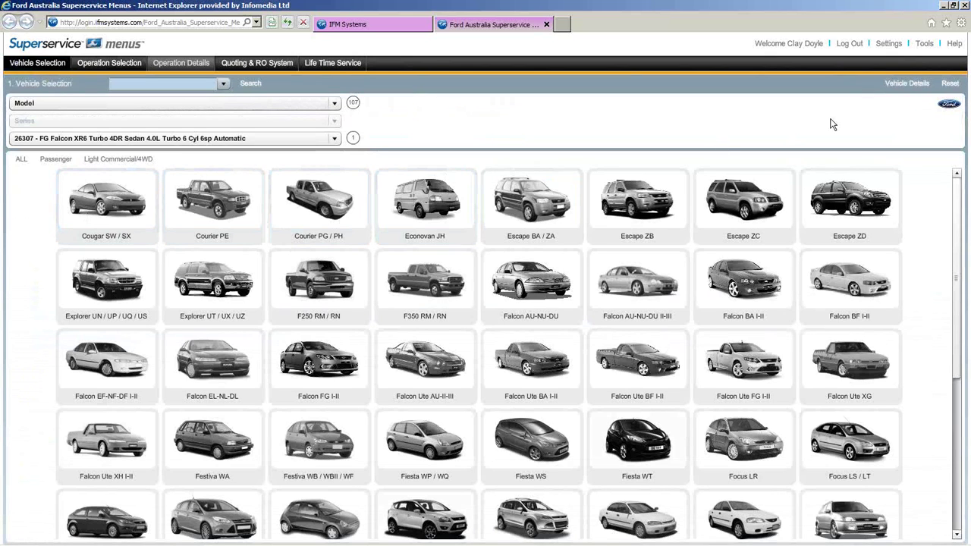
{"action": "left_click", "coordinate": [948, 85]}
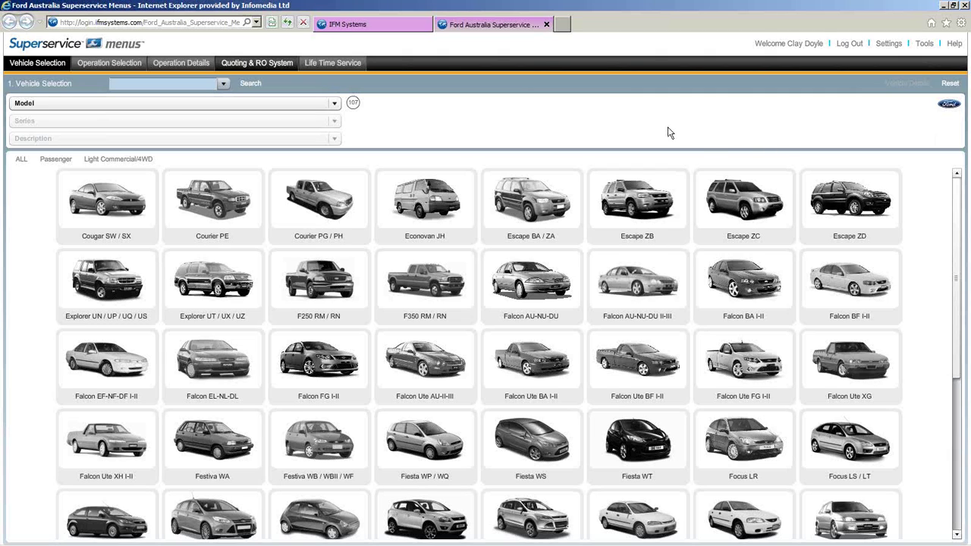
- Load the FG Falcon XR6 Turbo sedan by searching its VIN from the recent vehicle list
{"action": "left_click", "coordinate": [222, 84]}
{"action": "left_click", "coordinate": [212, 113]}
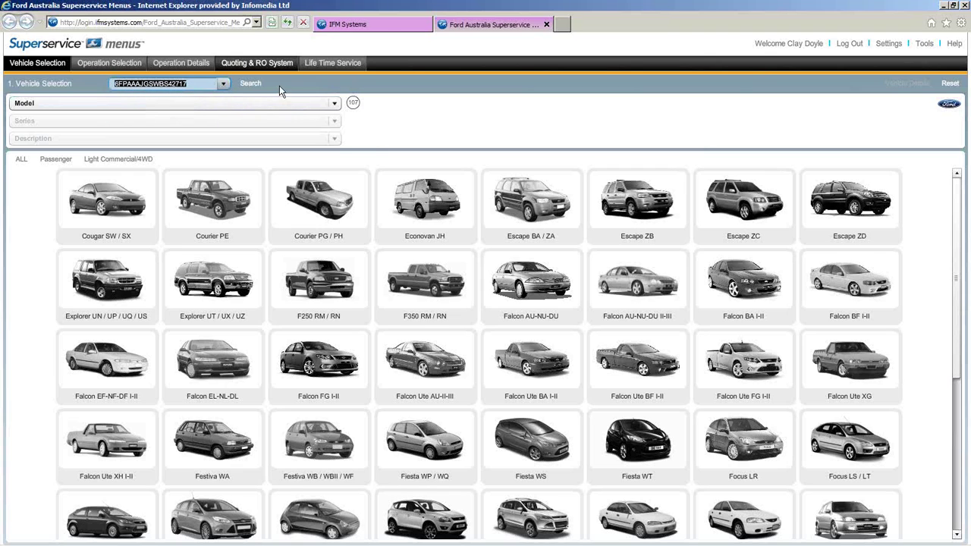
{"action": "left_click", "coordinate": [254, 85]}
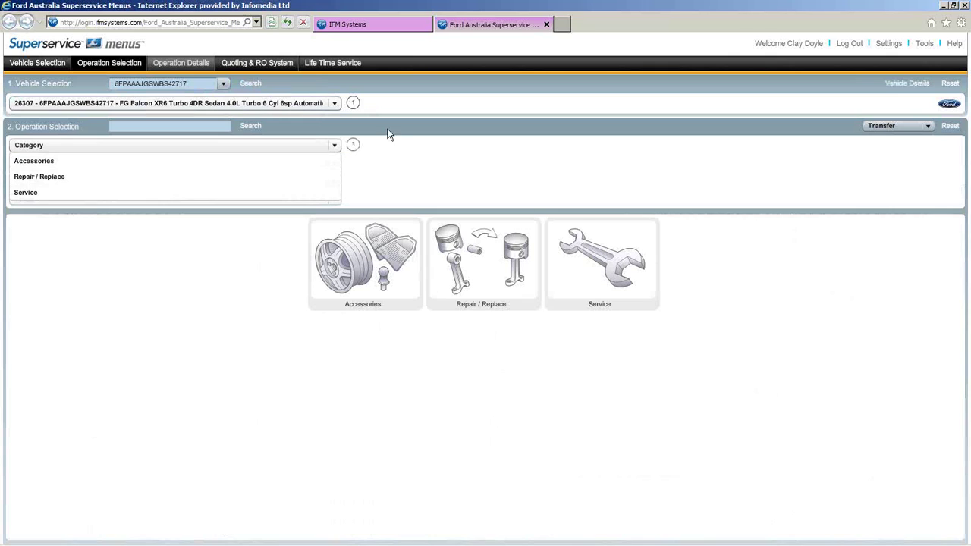
- Show the Falcon's Life Time Service schedule using the Scheduled Service plan
{"action": "left_click", "coordinate": [343, 68]}
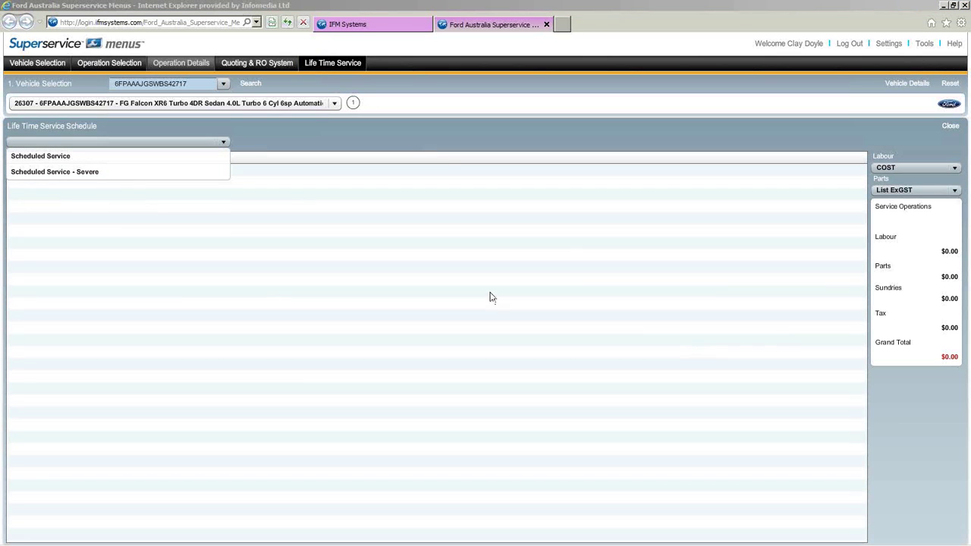
{"action": "left_click", "coordinate": [76, 159]}
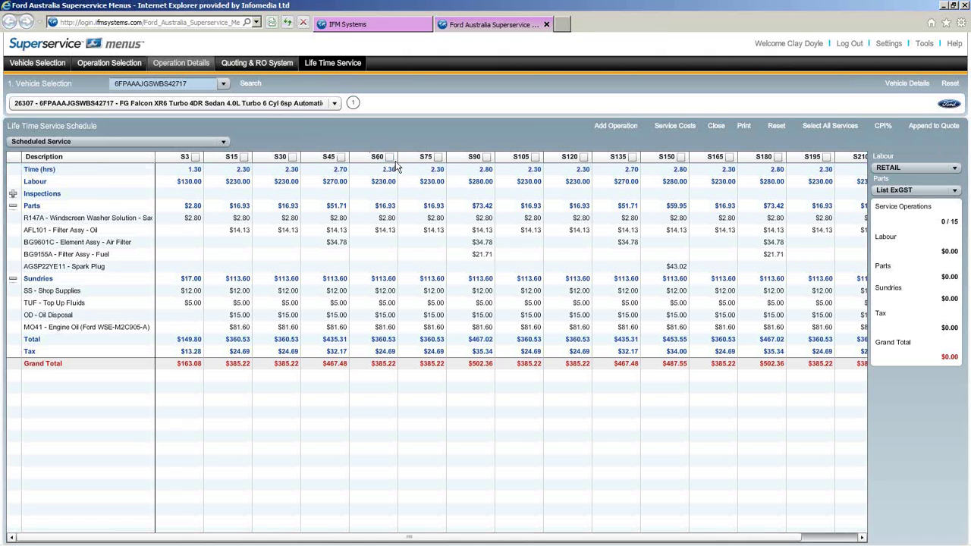
- Tick services S3, S15, S30, S45 and S60, bringing the grand total to $1,786.23
{"action": "left_click", "coordinate": [195, 157]}
{"action": "left_click", "coordinate": [244, 157]}
{"action": "left_click", "coordinate": [292, 157]}
{"action": "left_click", "coordinate": [341, 157]}
{"action": "left_click", "coordinate": [389, 158]}
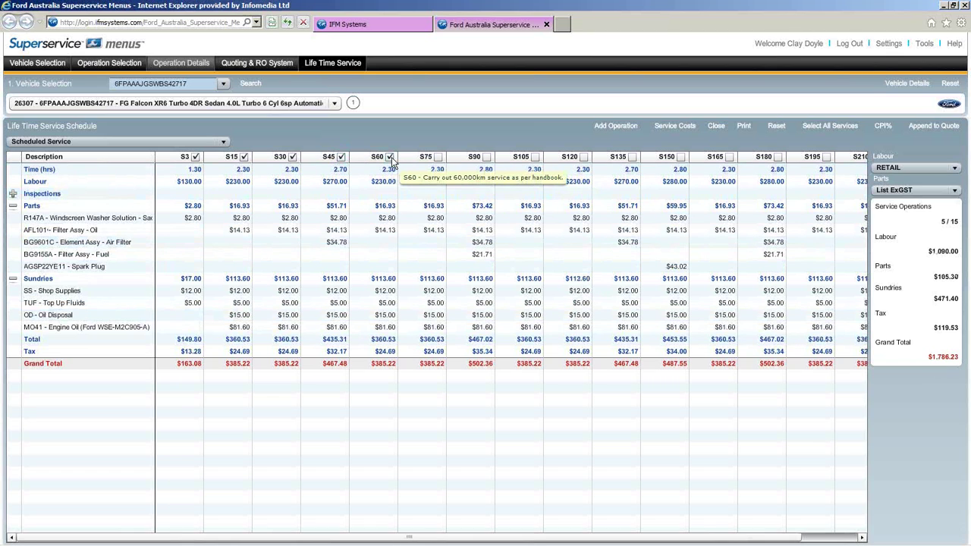
{"action": "left_click_drag", "start_coordinate": [528, 537], "coordinate": [820, 170]}
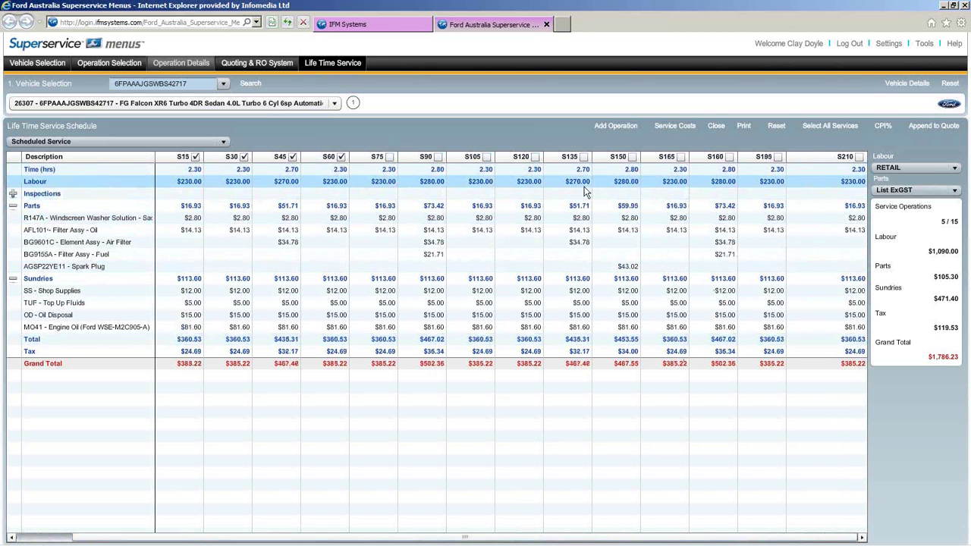
{"action": "left_click_drag", "start_coordinate": [532, 539], "coordinate": [478, 543]}
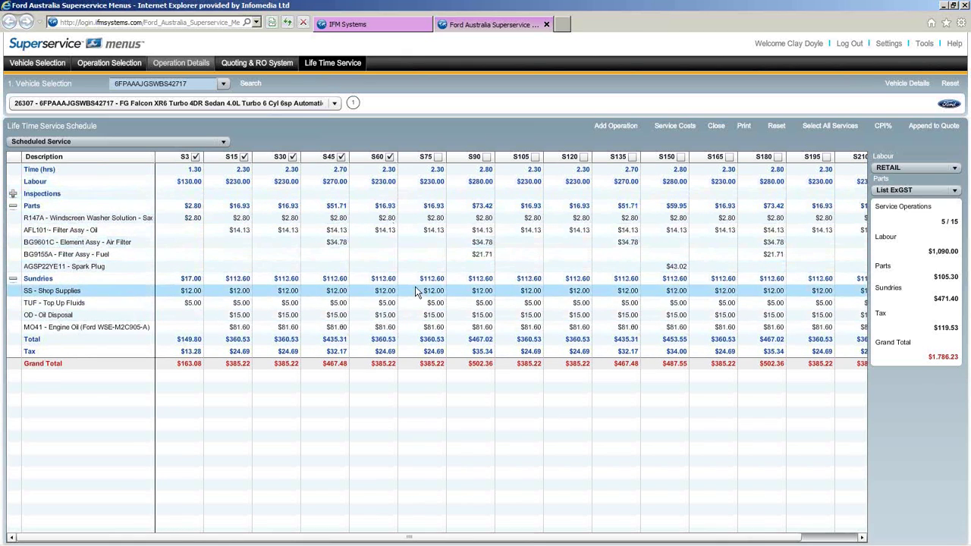
- Choose Replace Brake Pads, Front. from the Brake Pads & Discs section as an added operation
{"action": "left_click", "coordinate": [609, 128]}
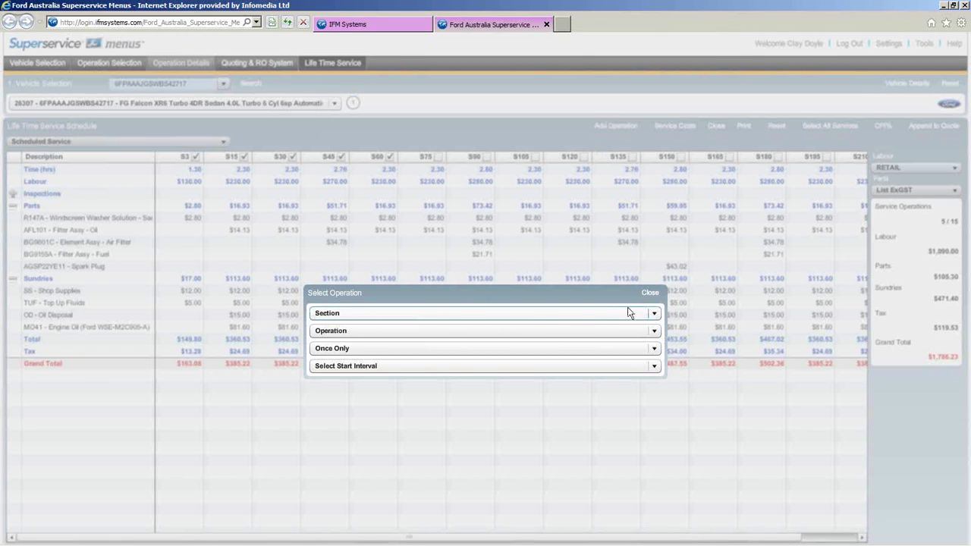
{"action": "left_click", "coordinate": [655, 314]}
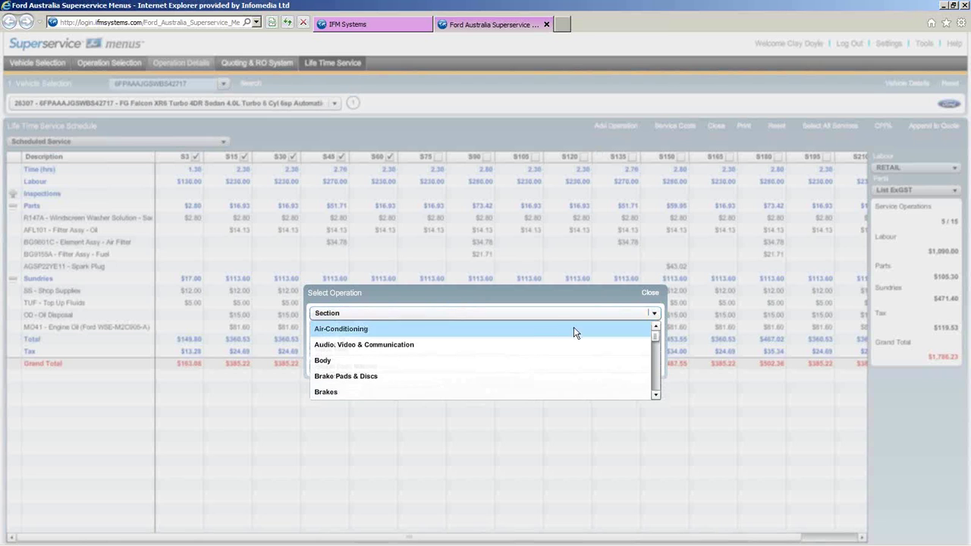
{"action": "left_click", "coordinate": [406, 378]}
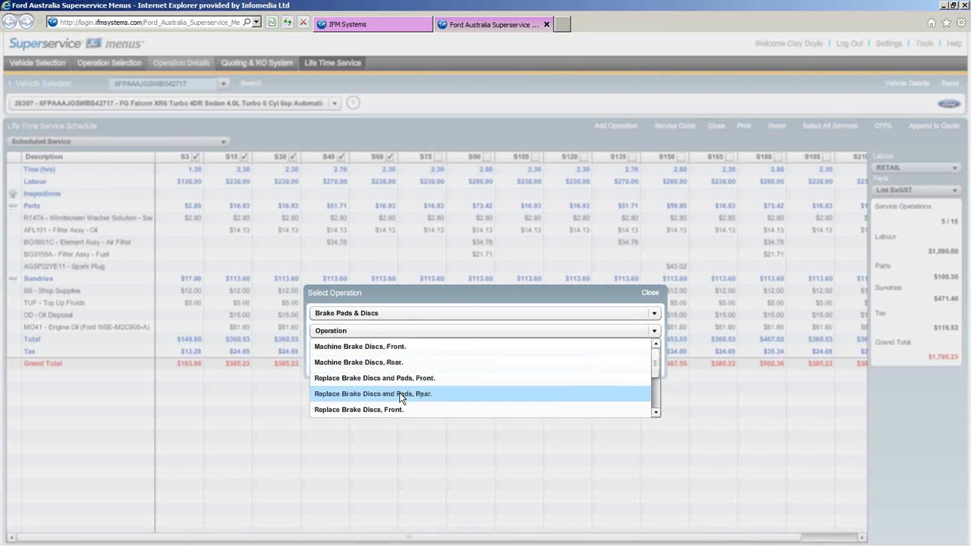
{"action": "left_click", "coordinate": [656, 412]}
{"action": "left_click", "coordinate": [655, 412]}
{"action": "left_click", "coordinate": [656, 413]}
{"action": "left_click", "coordinate": [656, 412]}
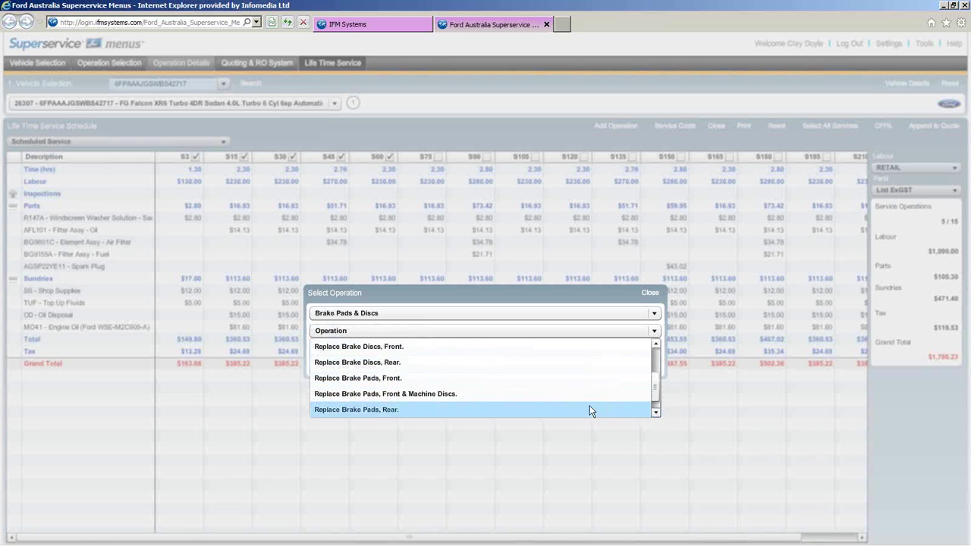
{"action": "left_click", "coordinate": [394, 383]}
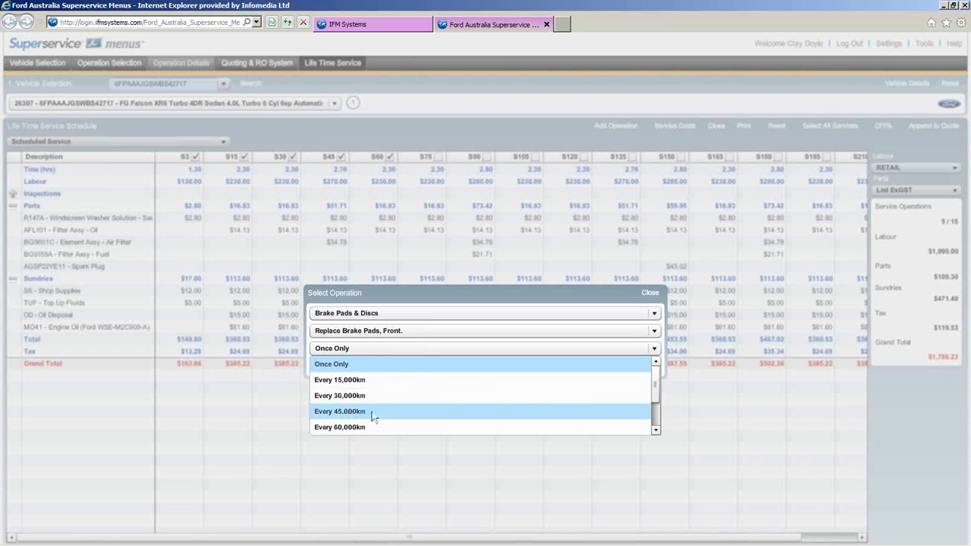
- Set the front brake pad operation to once only at 45,000km and insert it
{"action": "left_click", "coordinate": [358, 411]}
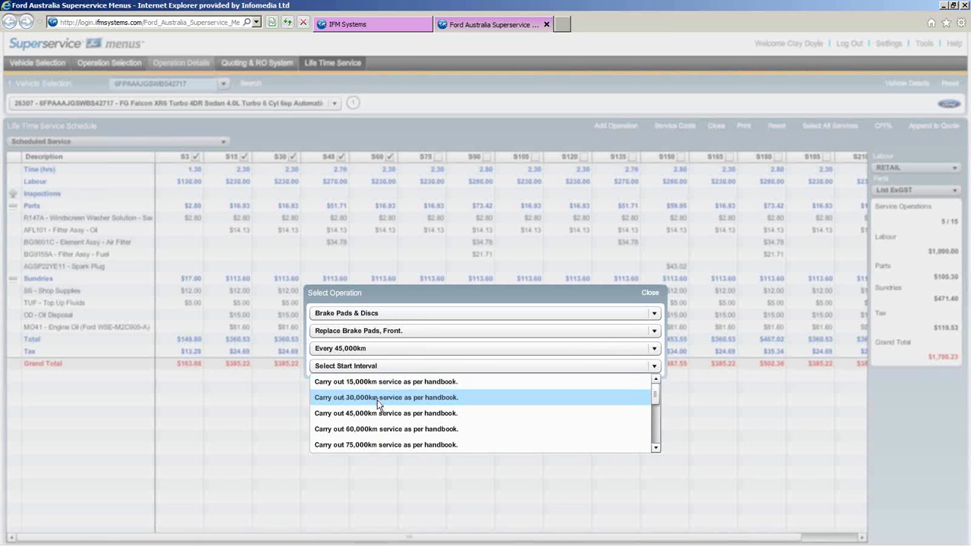
{"action": "left_click_drag", "start_coordinate": [655, 401], "coordinate": [655, 397]}
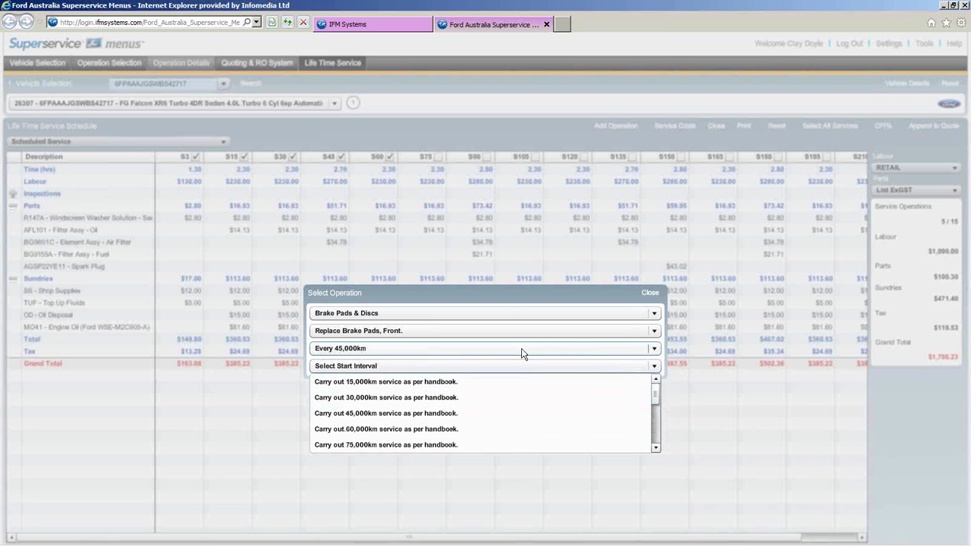
{"action": "left_click", "coordinate": [655, 350]}
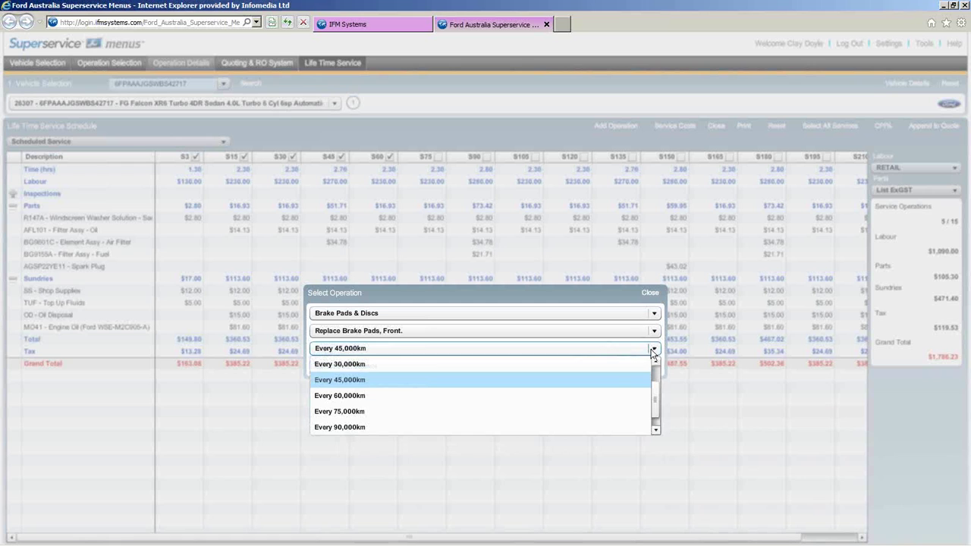
{"action": "left_click_drag", "start_coordinate": [657, 388], "coordinate": [658, 373]}
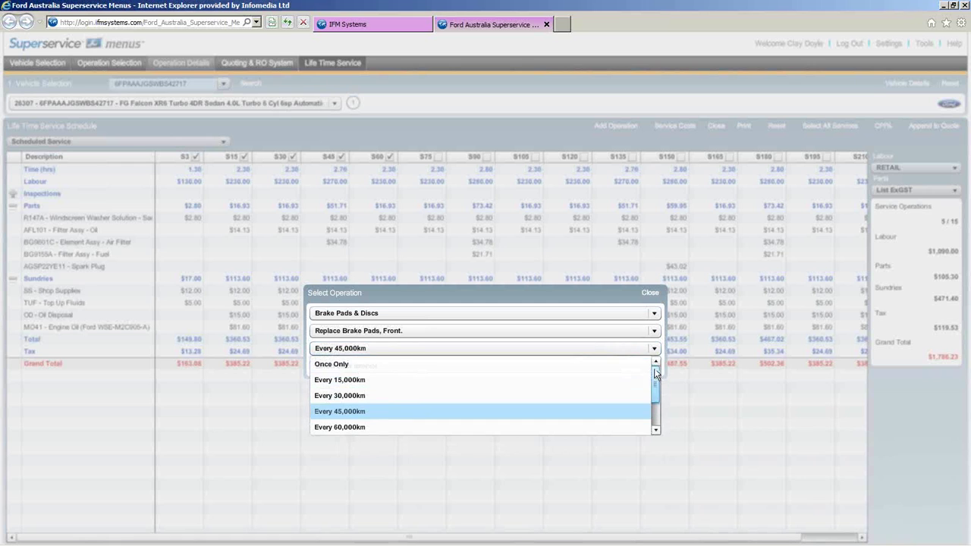
{"action": "left_click", "coordinate": [481, 365]}
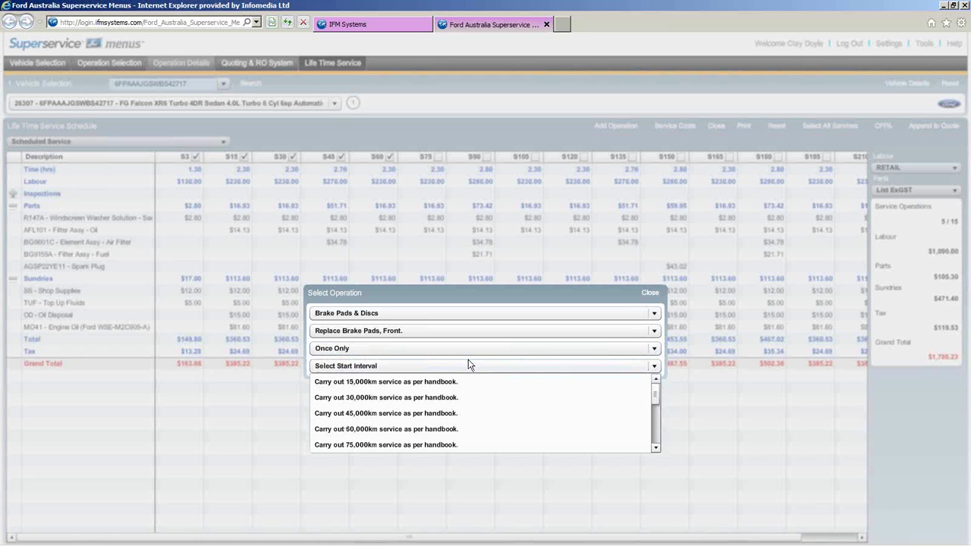
{"action": "left_click", "coordinate": [446, 413]}
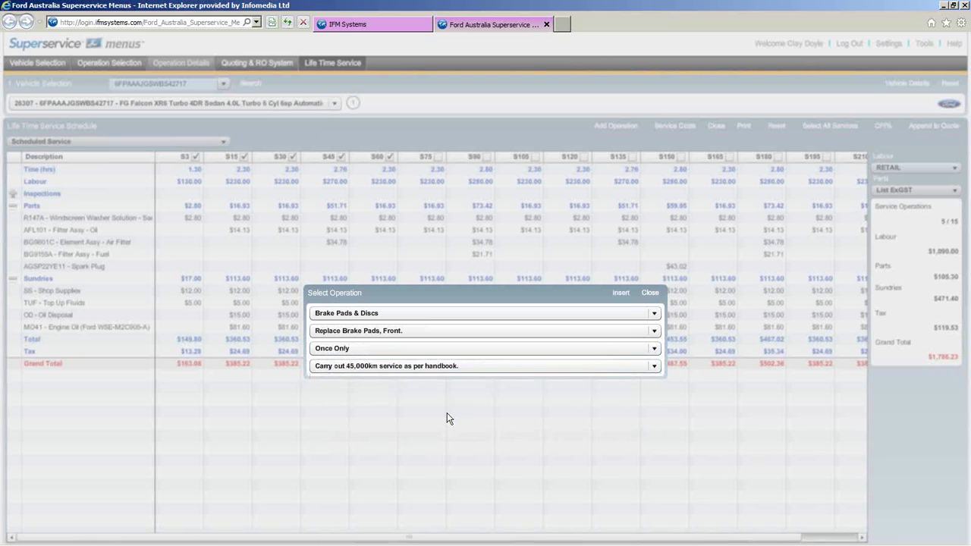
{"action": "left_click", "coordinate": [621, 295]}
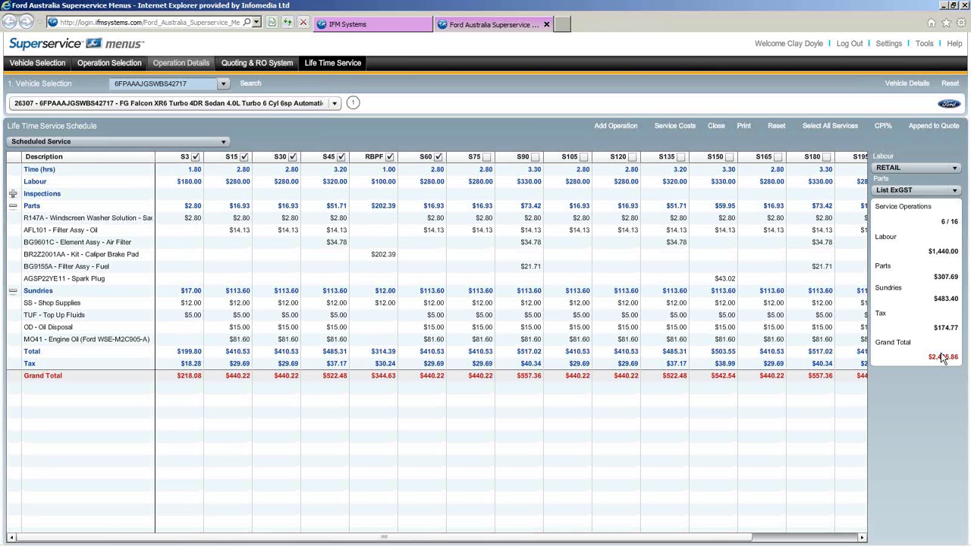
- Add the 60,000km / 60-month projection of $40.10 monthly and $0.04 per km to the summary
{"action": "left_click", "coordinate": [679, 127]}
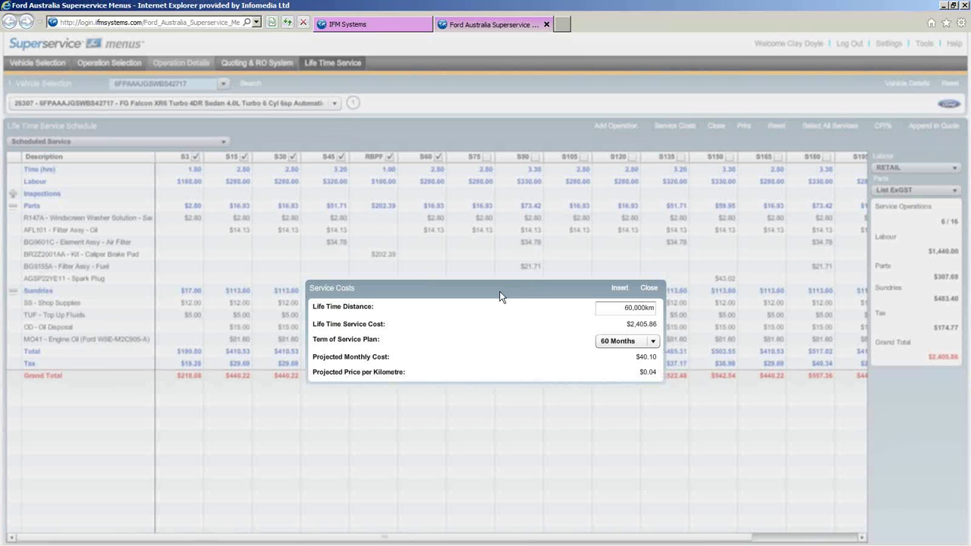
{"action": "left_click_drag", "start_coordinate": [658, 356], "coordinate": [606, 365]}
{"action": "left_click_drag", "start_coordinate": [658, 372], "coordinate": [613, 372]}
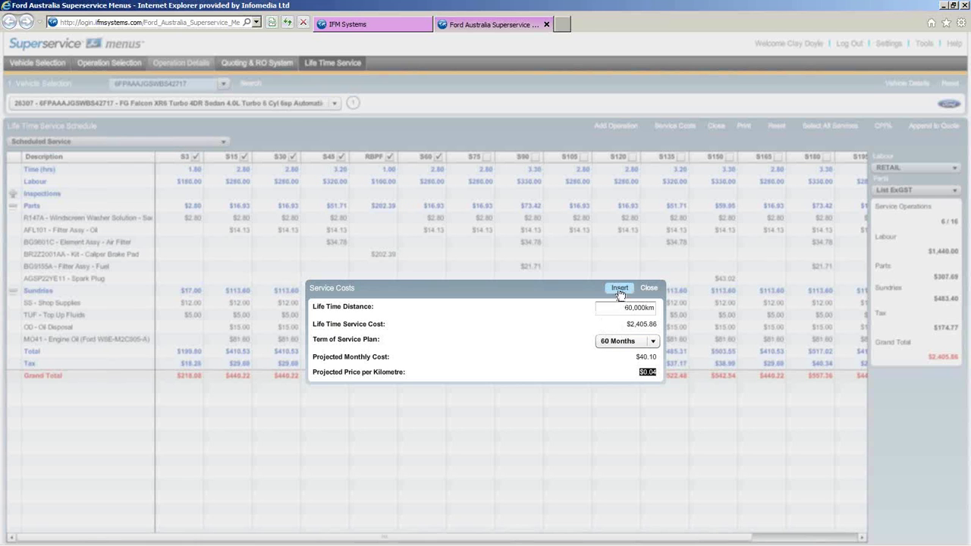
{"action": "left_click", "coordinate": [619, 289]}
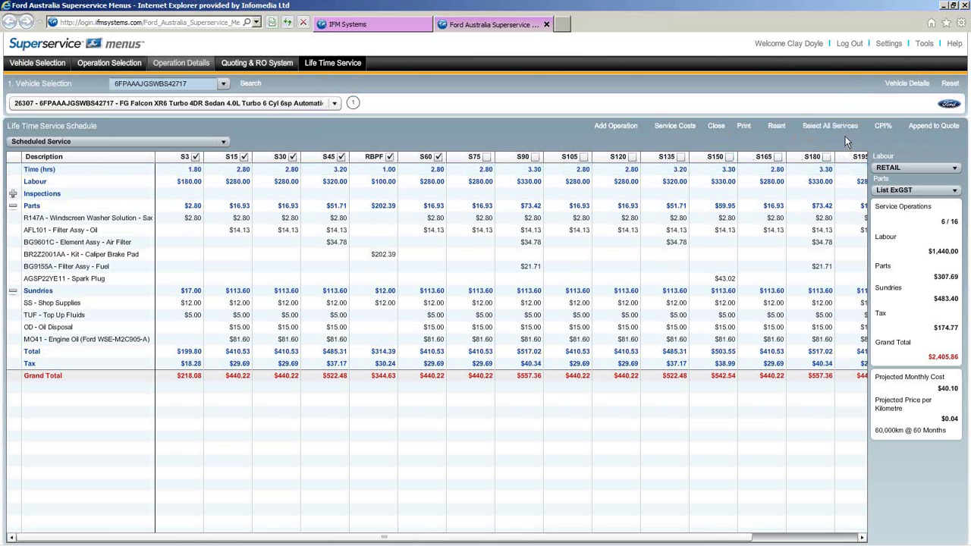
- Apply the 2.50% CPI increase and try TRADE labour with Trade ExGST parts pricing
{"action": "left_click", "coordinate": [884, 129]}
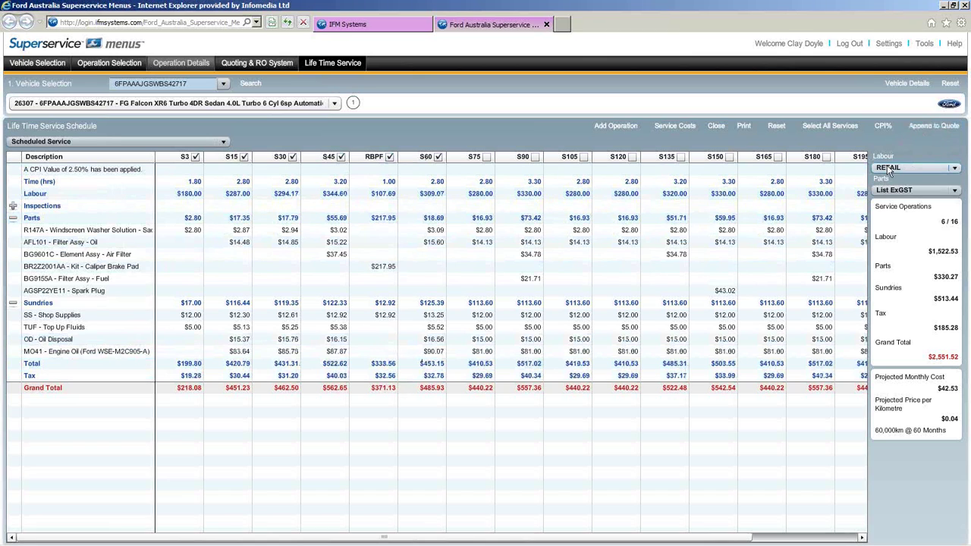
{"action": "left_click", "coordinate": [953, 169]}
{"action": "left_click", "coordinate": [908, 229]}
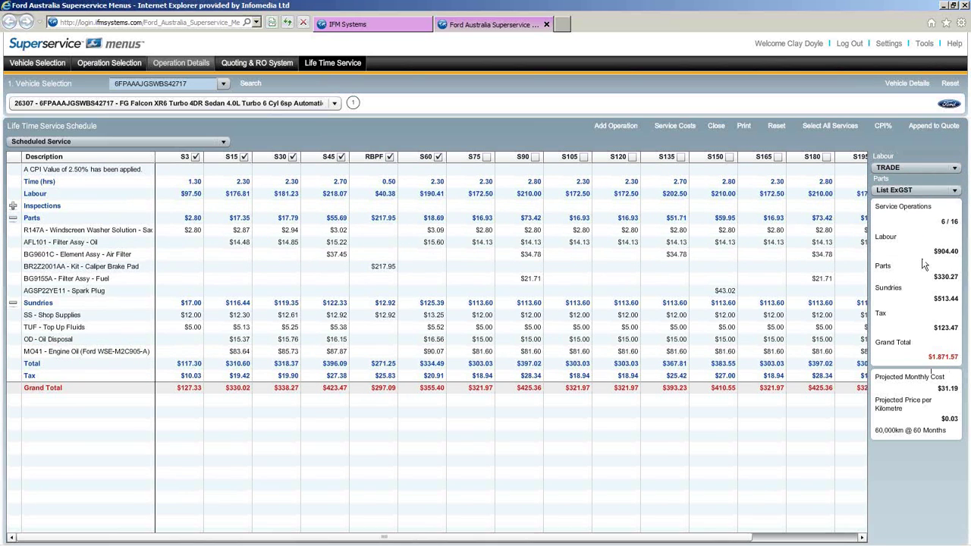
{"action": "left_click", "coordinate": [954, 193]}
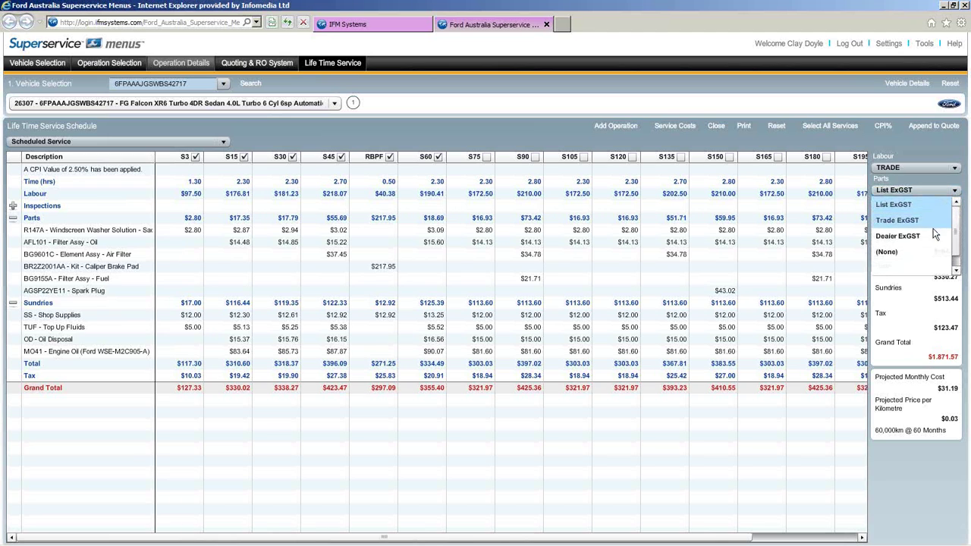
{"action": "left_click", "coordinate": [933, 220]}
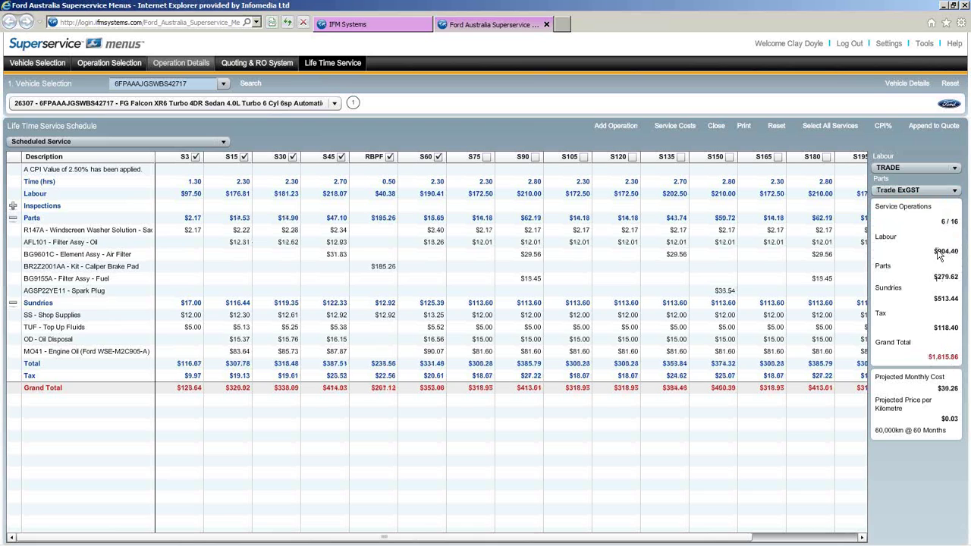
- Switch back to RETAIL labour and List ExGST parts, giving a $2,551.52 total
{"action": "left_click", "coordinate": [955, 168]}
{"action": "left_click", "coordinate": [955, 184]}
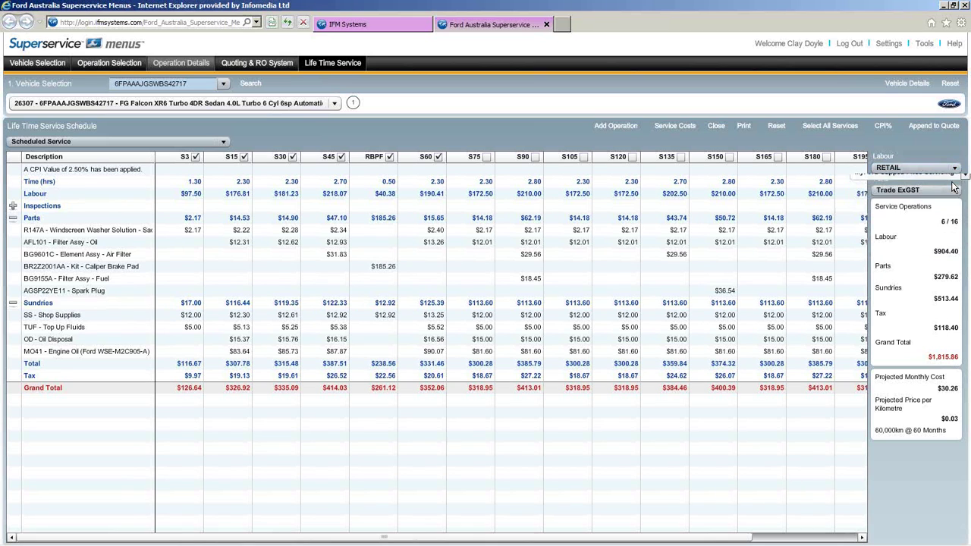
{"action": "left_click", "coordinate": [955, 191]}
{"action": "left_click", "coordinate": [946, 205]}
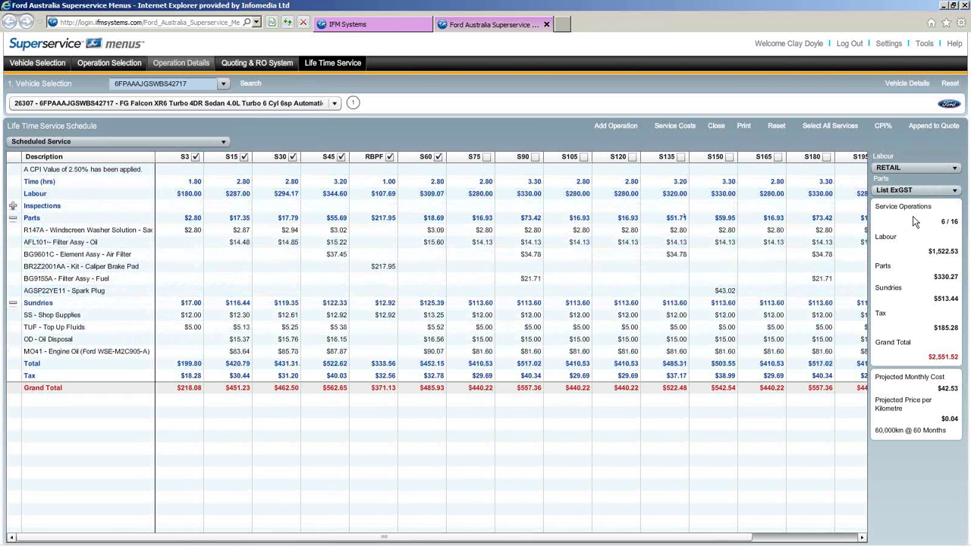
- Append the $2,551.52 lifetime schedule to the quote, including its inspection lines
{"action": "left_click", "coordinate": [924, 133]}
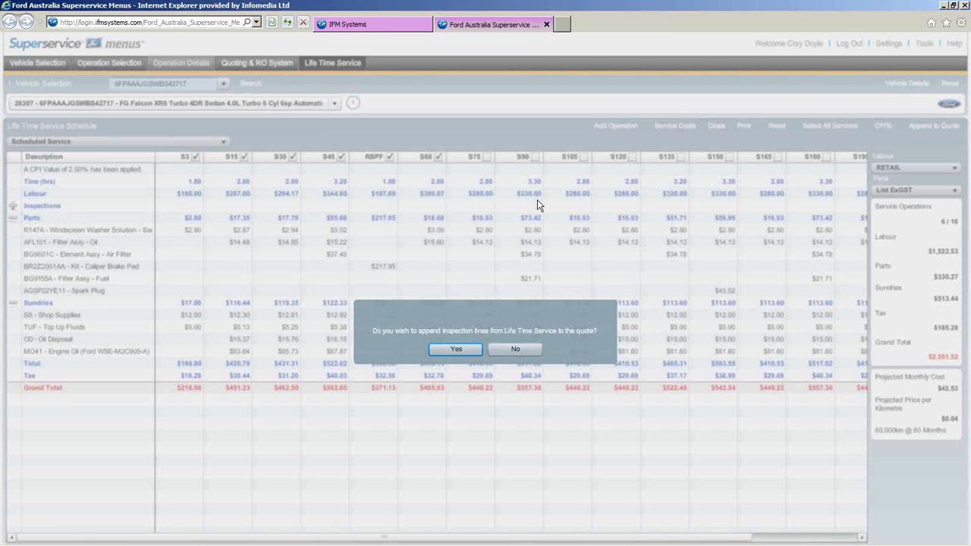
{"action": "left_click", "coordinate": [518, 349]}
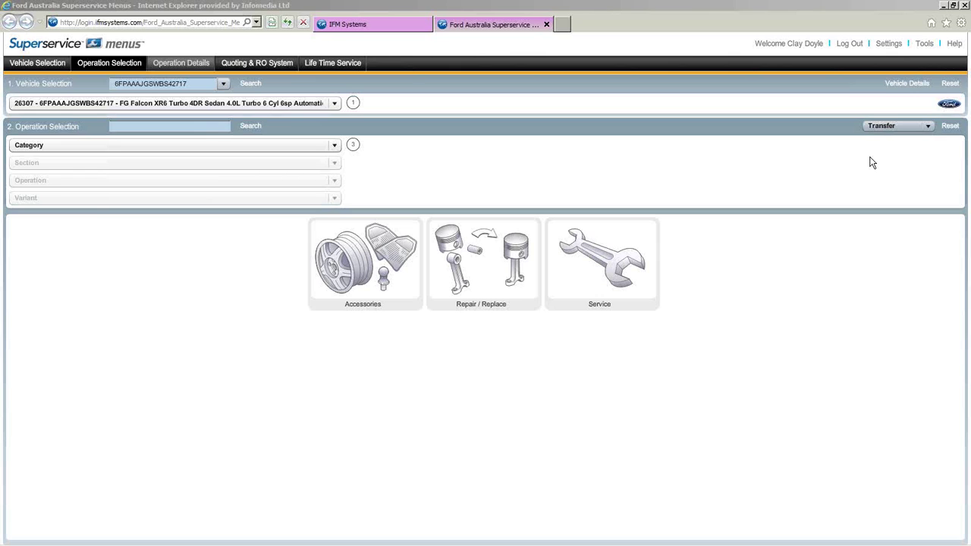
- Open Customer Management from Tools to list the two existing customers
{"action": "left_click", "coordinate": [923, 45]}
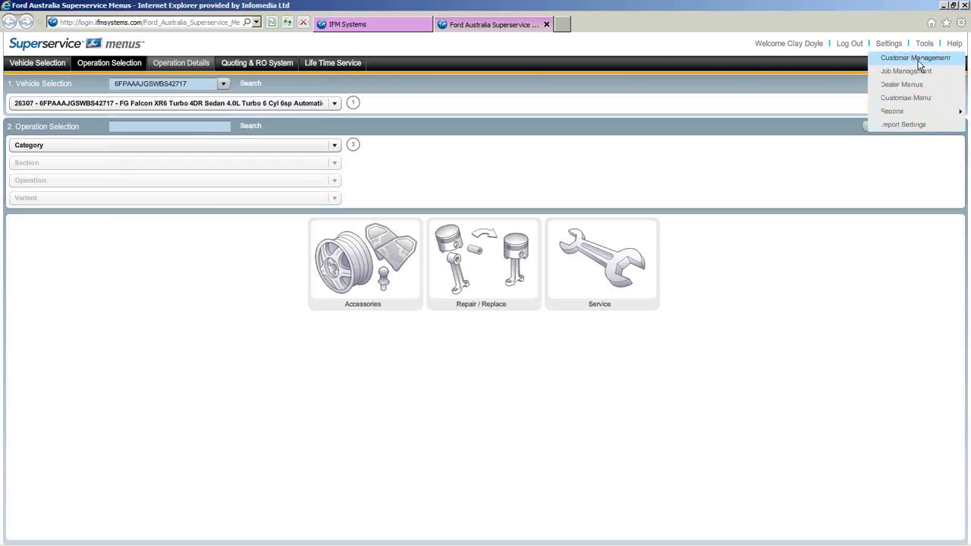
{"action": "left_click", "coordinate": [920, 61]}
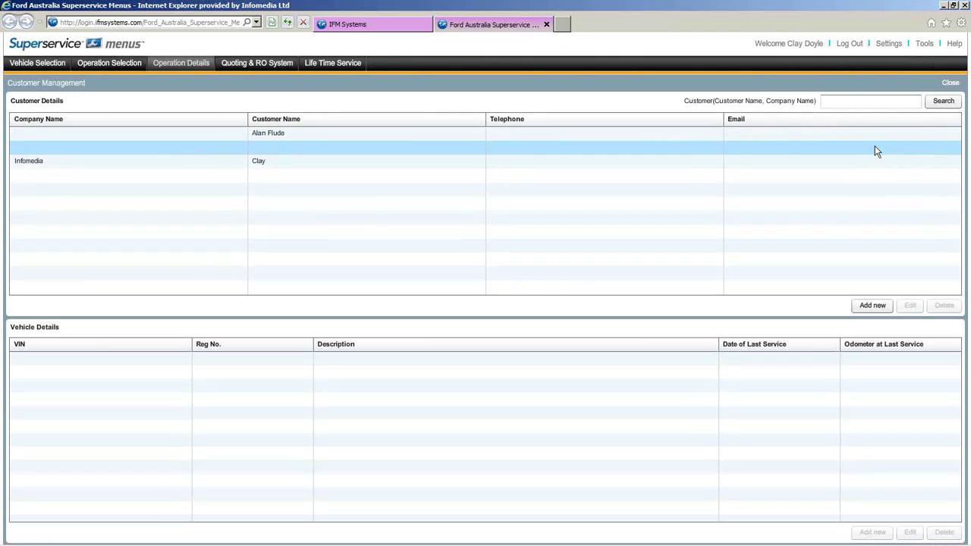
{"action": "left_click", "coordinate": [924, 43]}
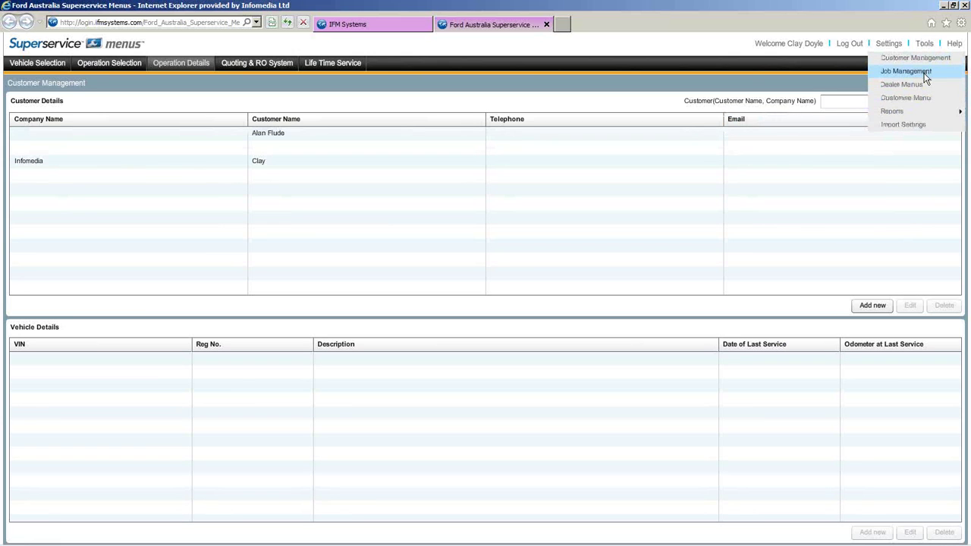
- Open Job Management to view the three saved quotations, including the FG Falcon XR6 Turbo quote
{"action": "left_click", "coordinate": [925, 74]}
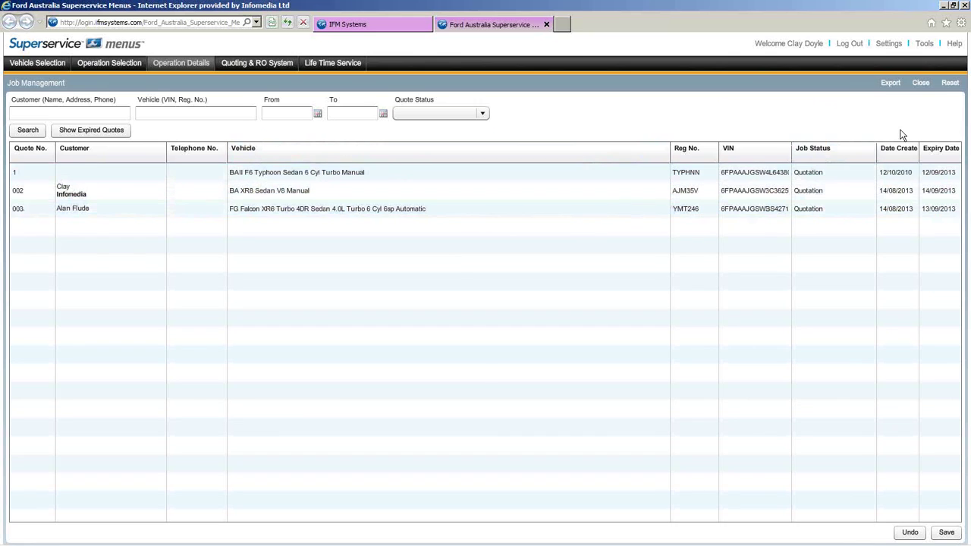
{"action": "mouse_move", "coordinate": [928, 46]}
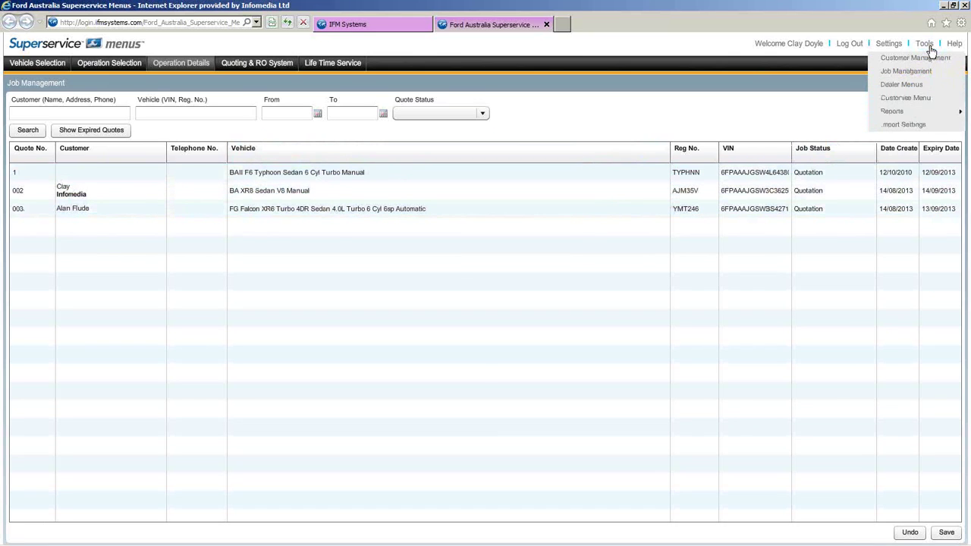
{"action": "mouse_move", "coordinate": [929, 116]}
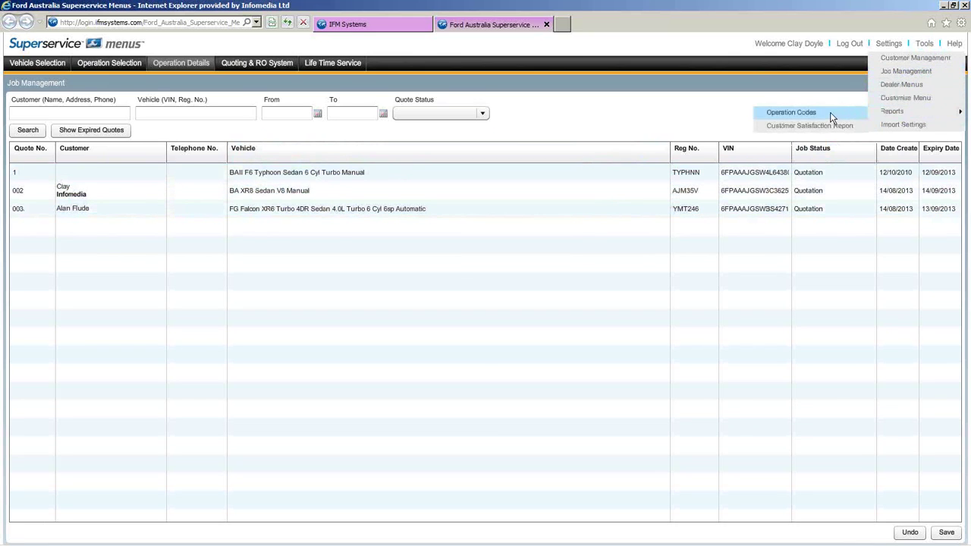
- Open the Operation Codes reference and browse the Repair, Warranty and Accessory code lists
{"action": "left_click", "coordinate": [791, 113]}
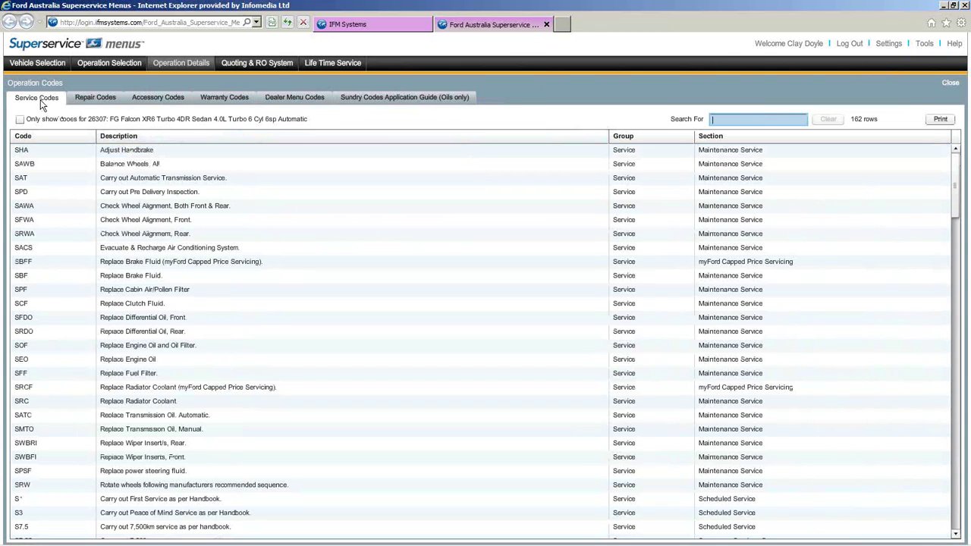
{"action": "left_click", "coordinate": [88, 97]}
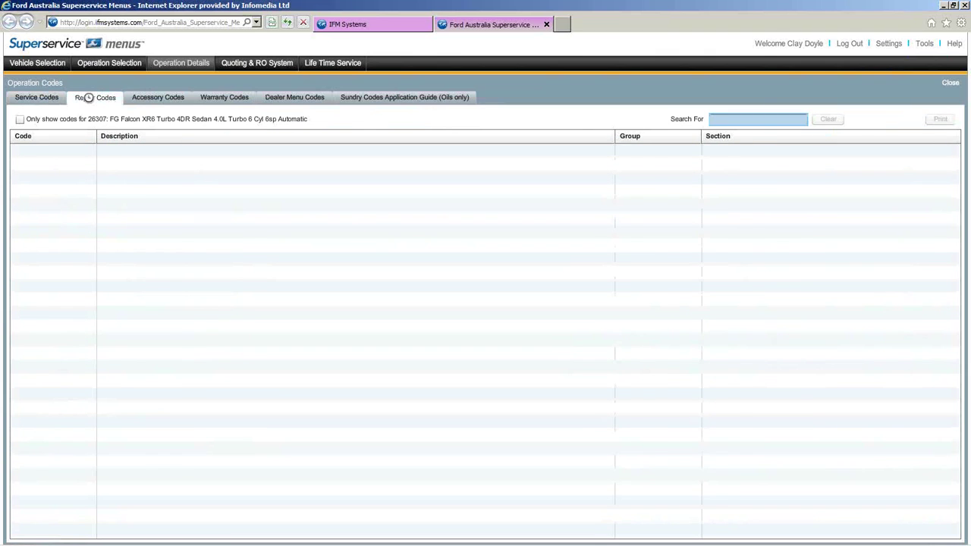
{"action": "left_click", "coordinate": [215, 99]}
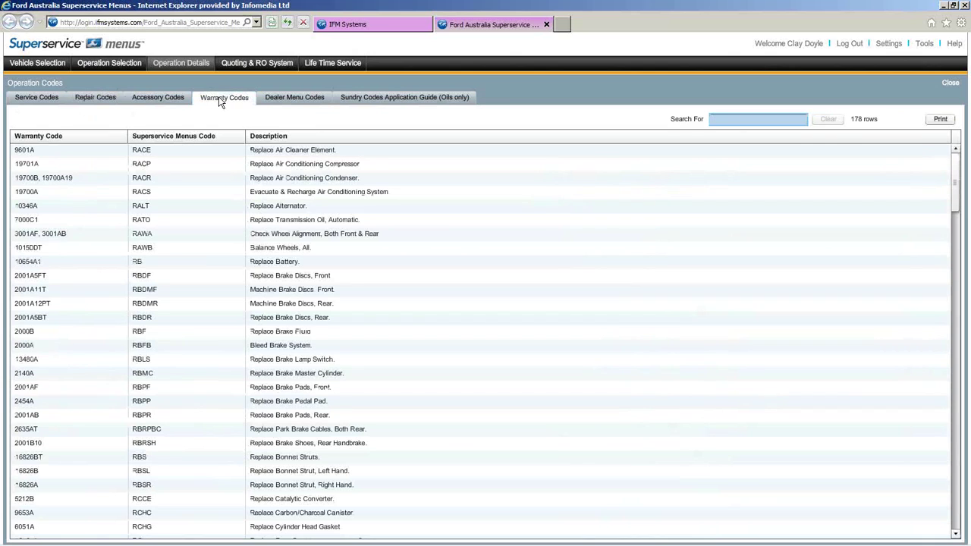
{"action": "left_click", "coordinate": [157, 95]}
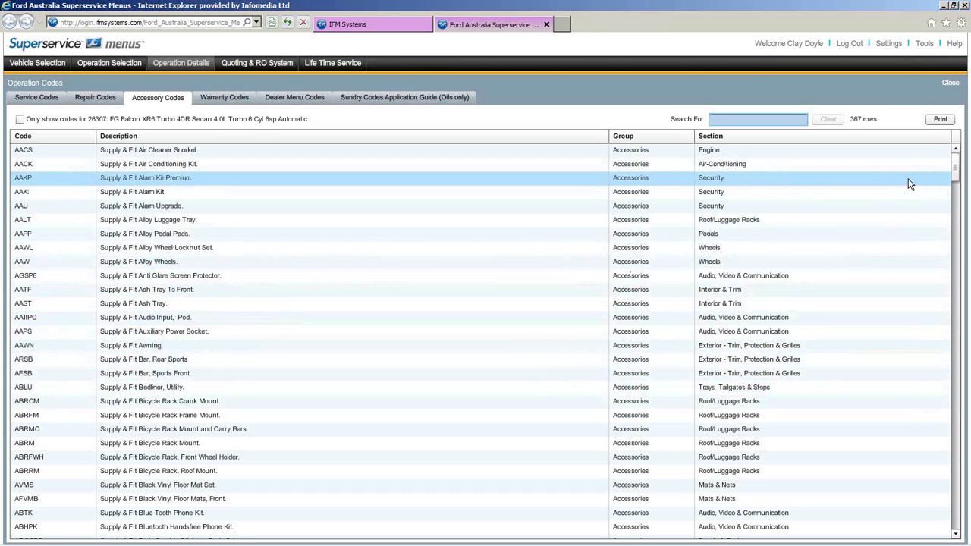
{"action": "left_click", "coordinate": [955, 45]}
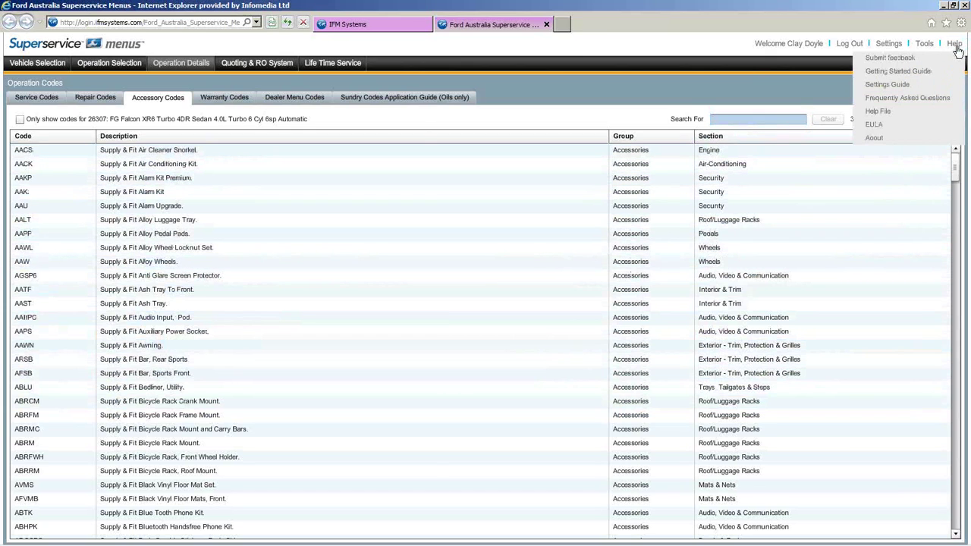
{"action": "left_click", "coordinate": [955, 45]}
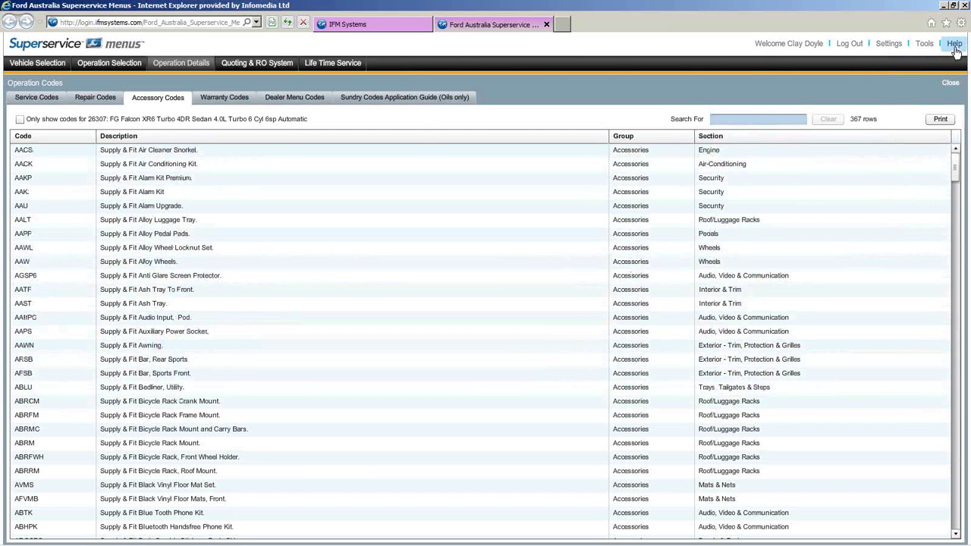
{"action": "left_click", "coordinate": [955, 46]}
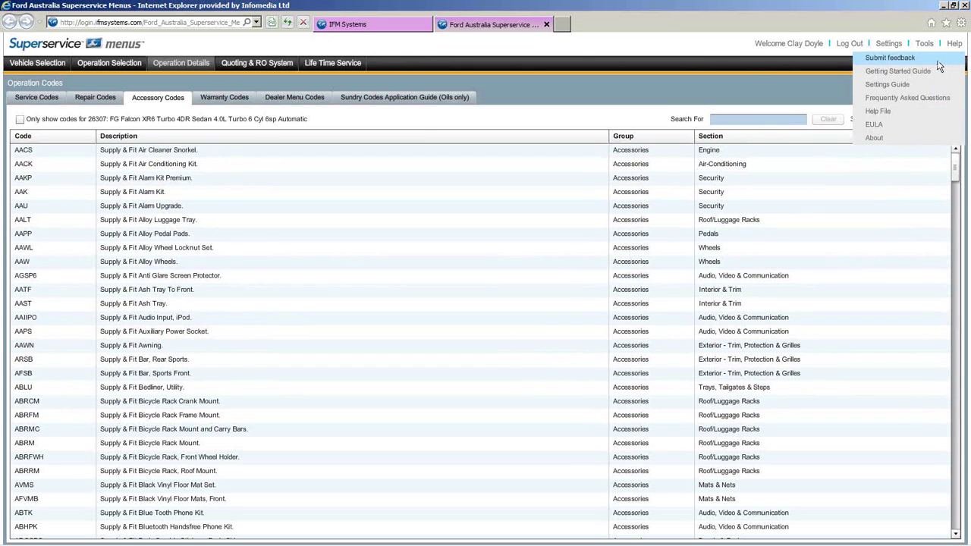
{"action": "left_click", "coordinate": [938, 61]}
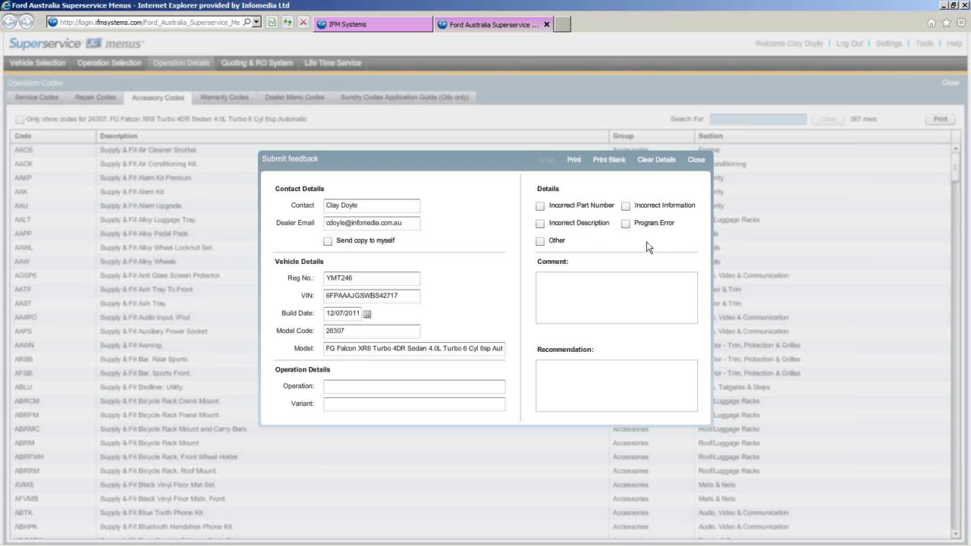
{"action": "left_click", "coordinate": [592, 284]}
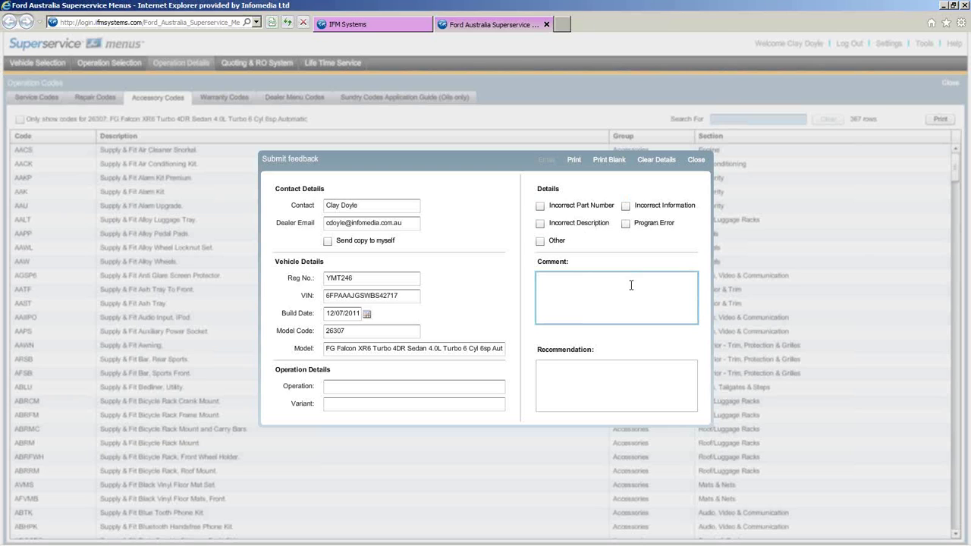
{"action": "left_click", "coordinate": [580, 362]}
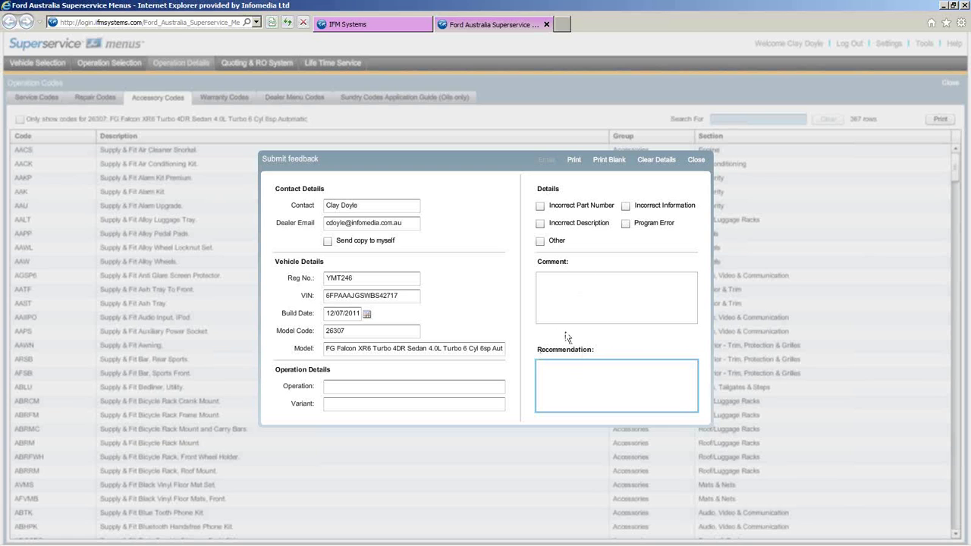
{"action": "left_click", "coordinate": [695, 160]}
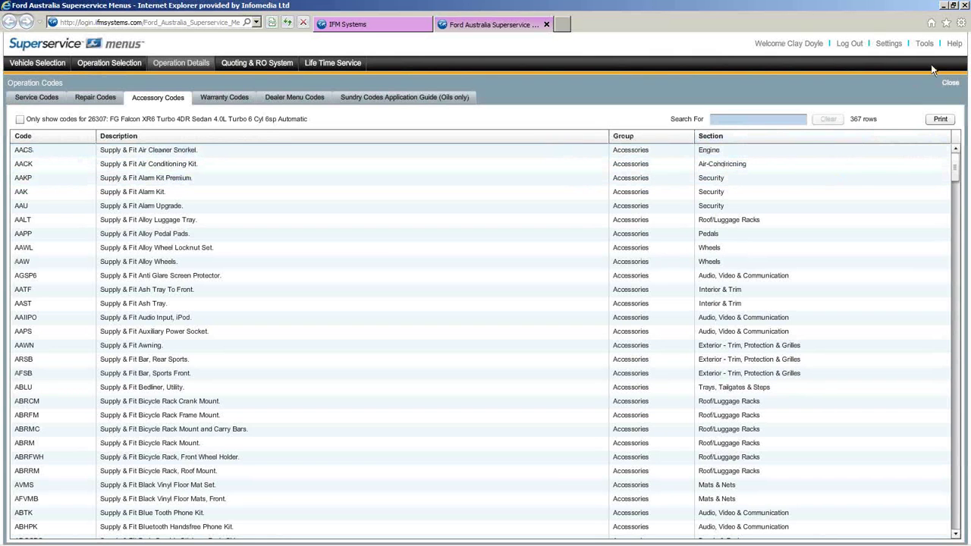
{"action": "left_click", "coordinate": [954, 45]}
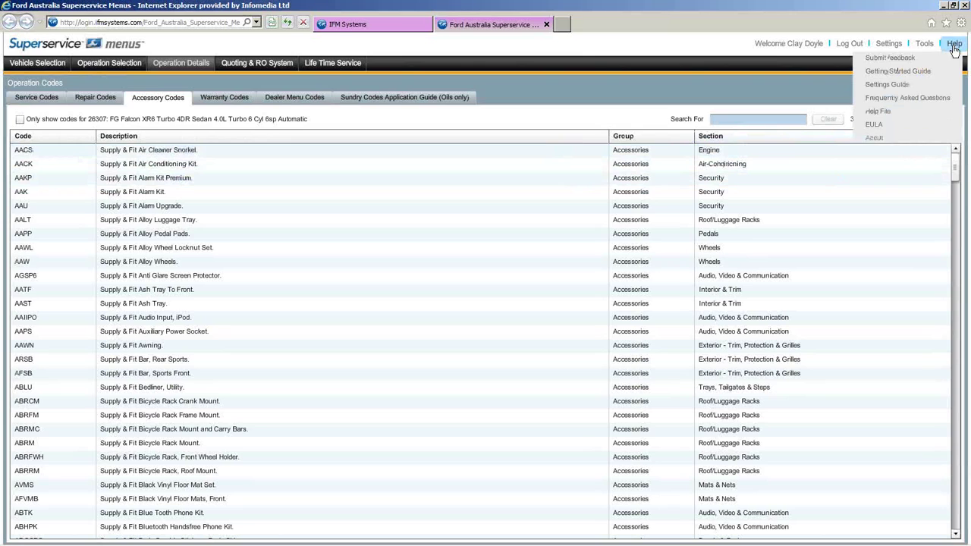
{"action": "left_click", "coordinate": [892, 71]}
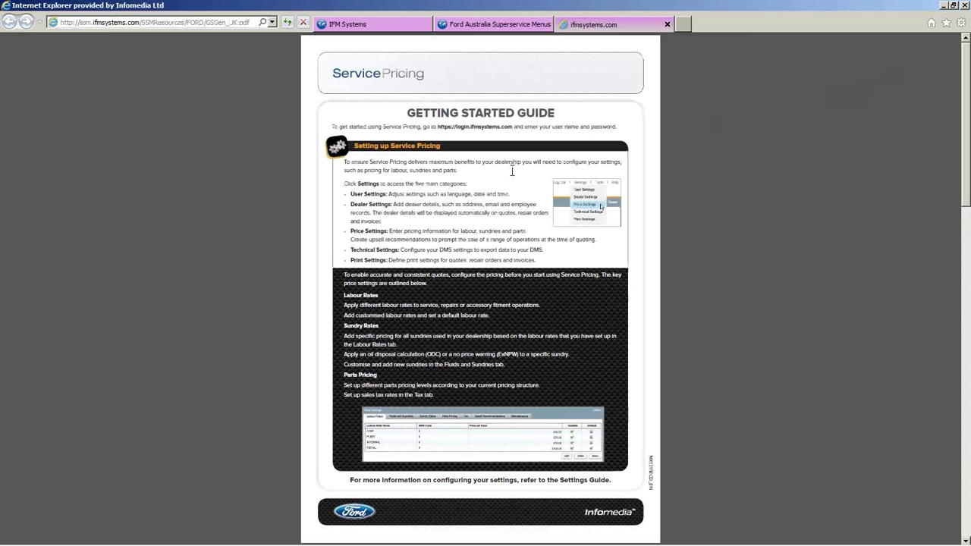
{"action": "scroll", "coordinate": [511, 196], "scroll_direction": "down", "scroll_amount": 6}
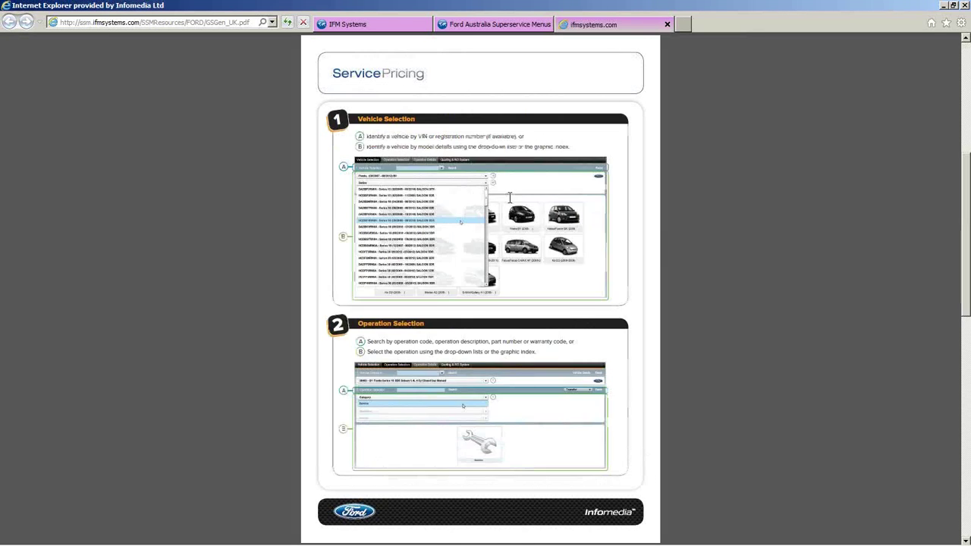
{"action": "scroll", "coordinate": [510, 196], "scroll_direction": "up", "scroll_amount": 6}
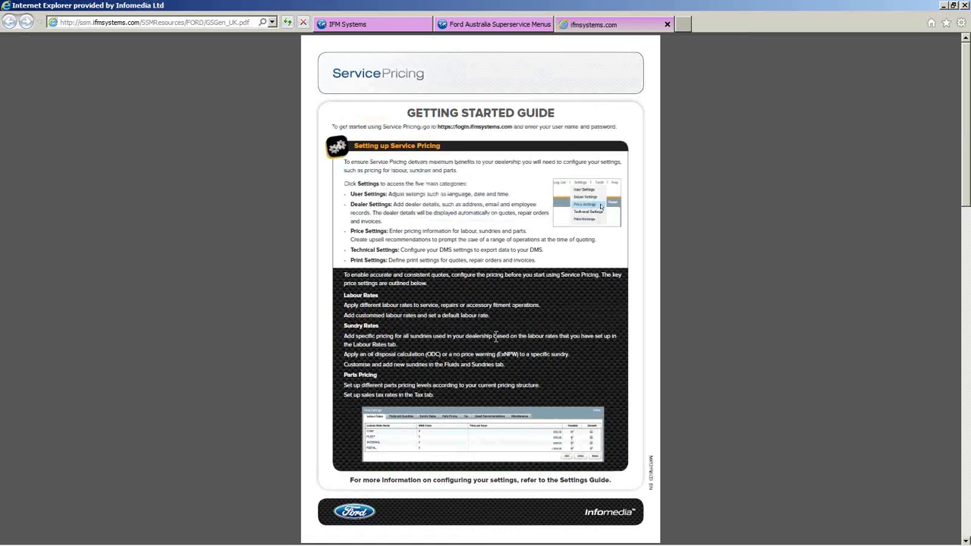
{"action": "left_click", "coordinate": [667, 24]}
{"action": "left_click", "coordinate": [953, 43]}
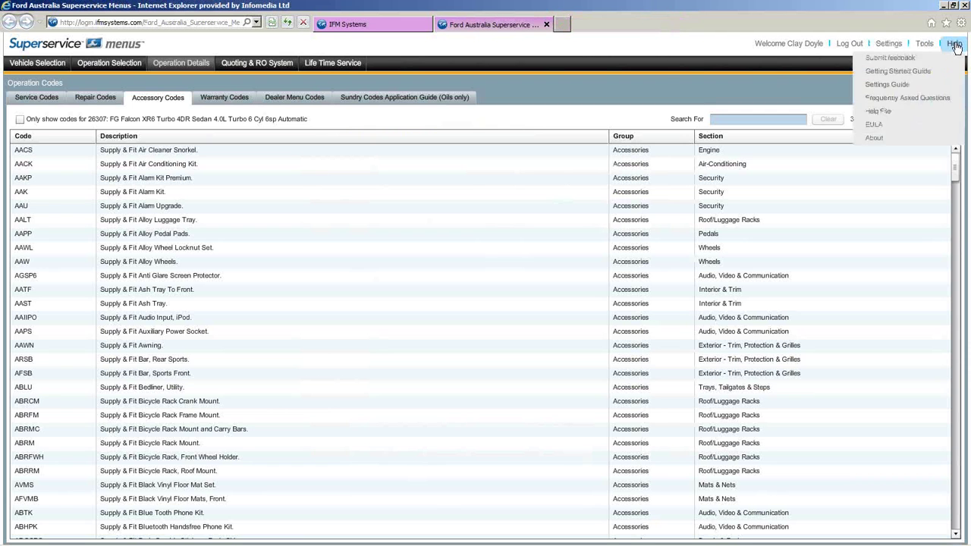
{"action": "left_click", "coordinate": [943, 73]}
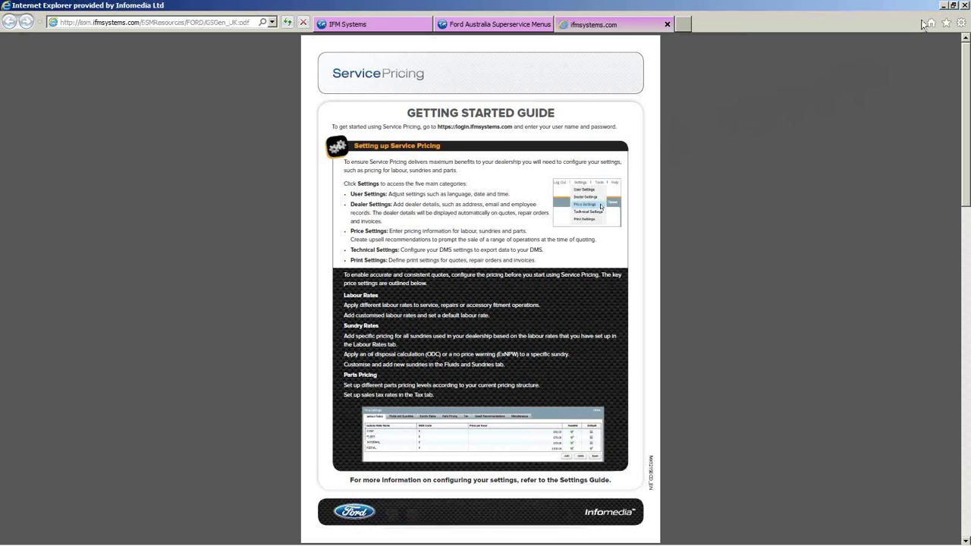
{"action": "left_click", "coordinate": [948, 25]}
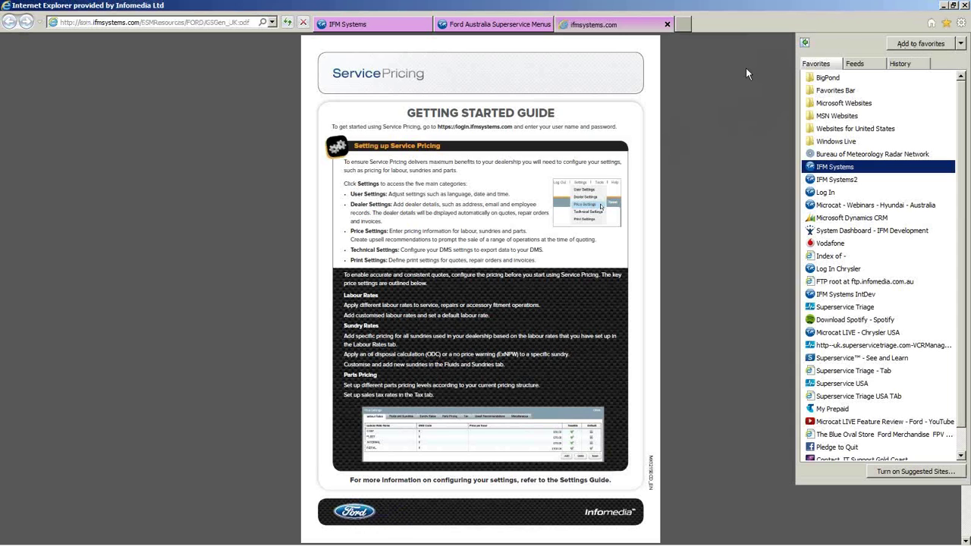
{"action": "left_click", "coordinate": [760, 66]}
{"action": "left_click", "coordinate": [668, 26]}
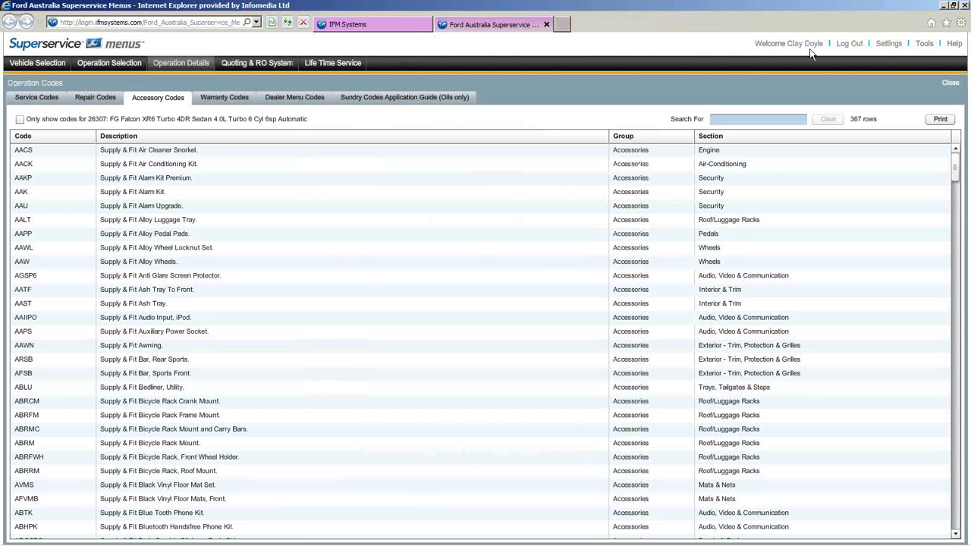
{"action": "left_click", "coordinate": [956, 44]}
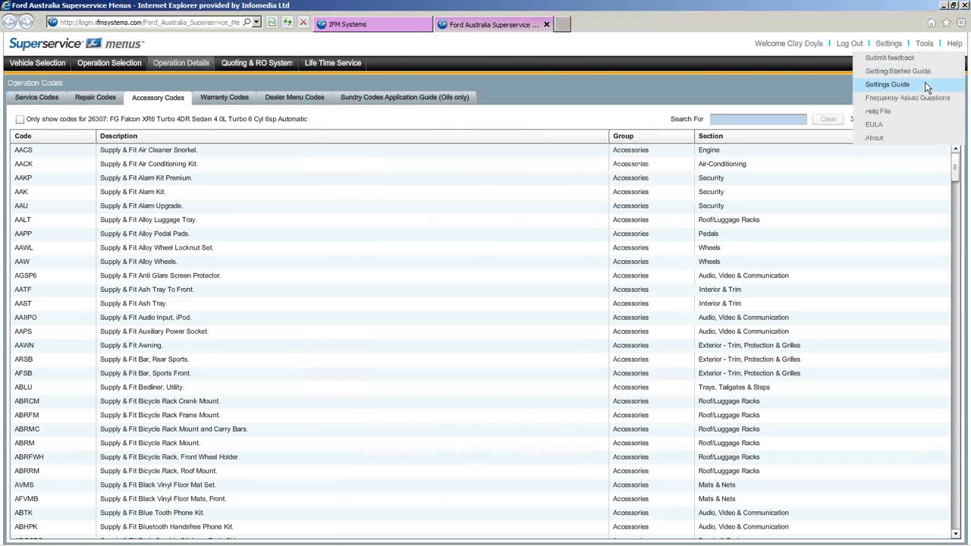
{"action": "left_click", "coordinate": [886, 85]}
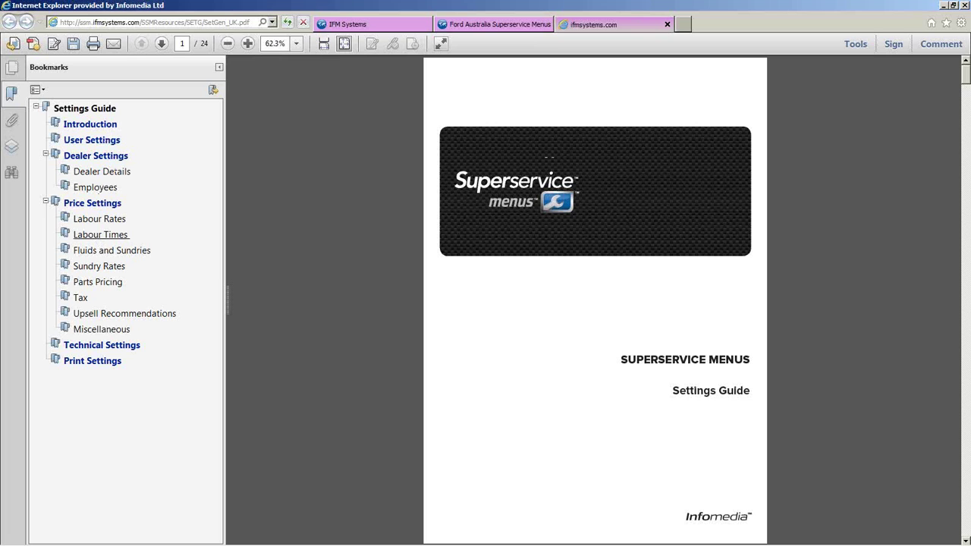
{"action": "left_click", "coordinate": [666, 25]}
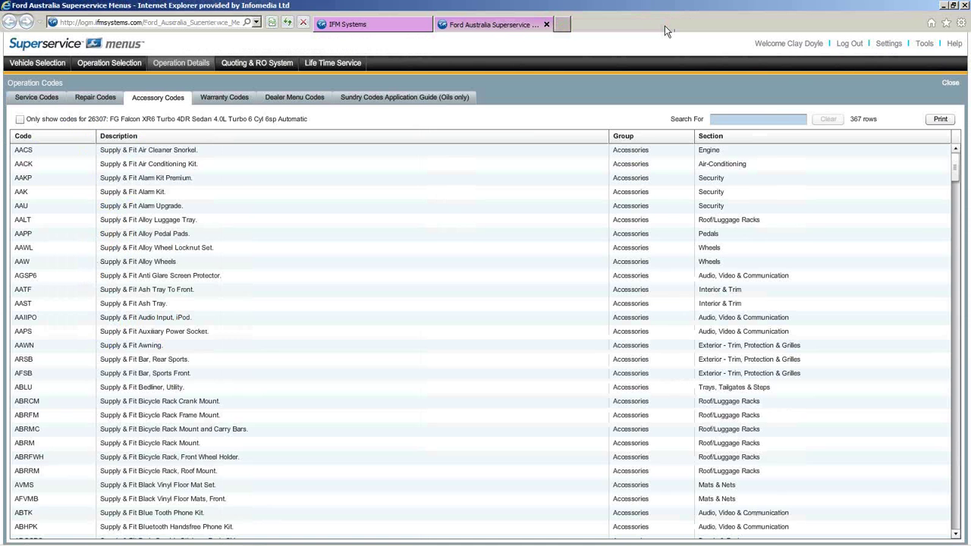
- Return to Vehicle Selection and reset it, clearing the Falcon to show the 107-model gallery
{"action": "left_click", "coordinate": [953, 46]}
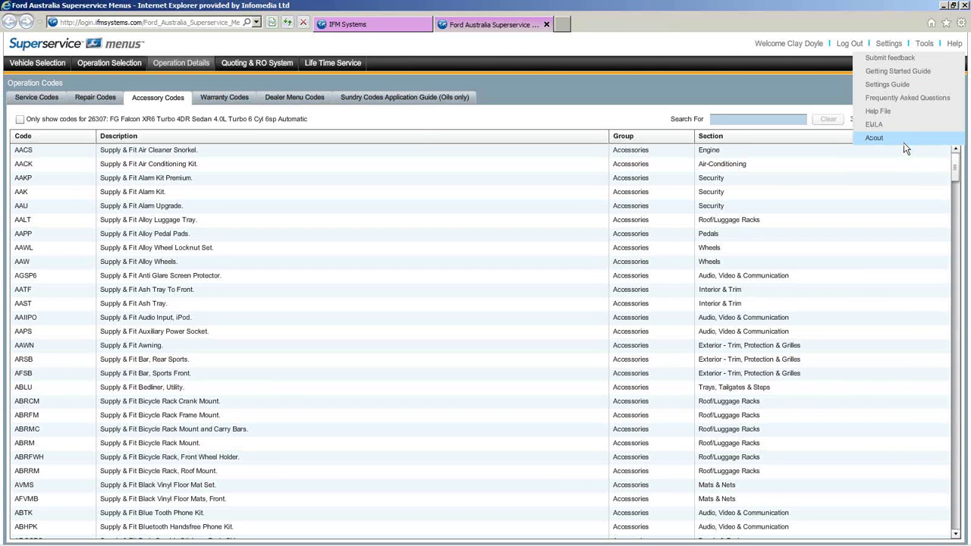
{"action": "left_click", "coordinate": [20, 66]}
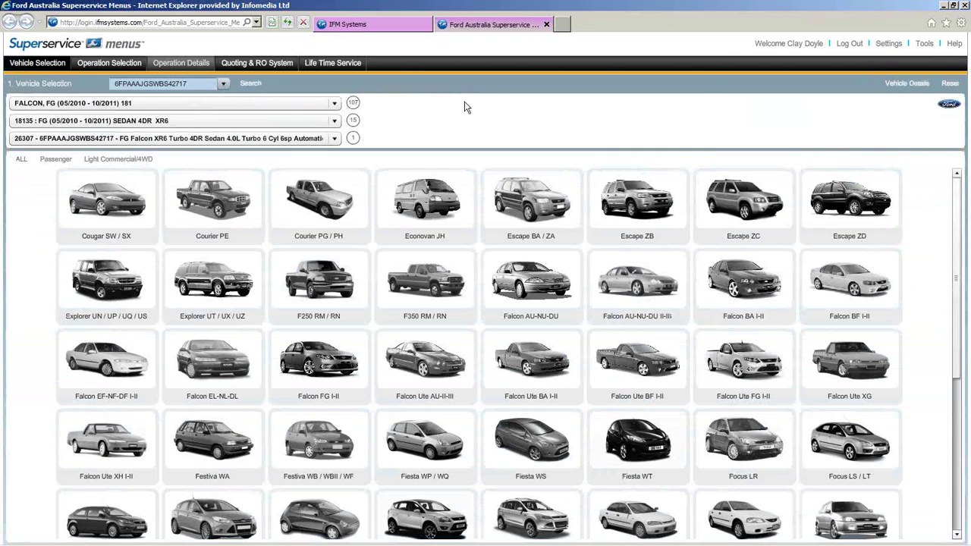
{"action": "left_click", "coordinate": [950, 84]}
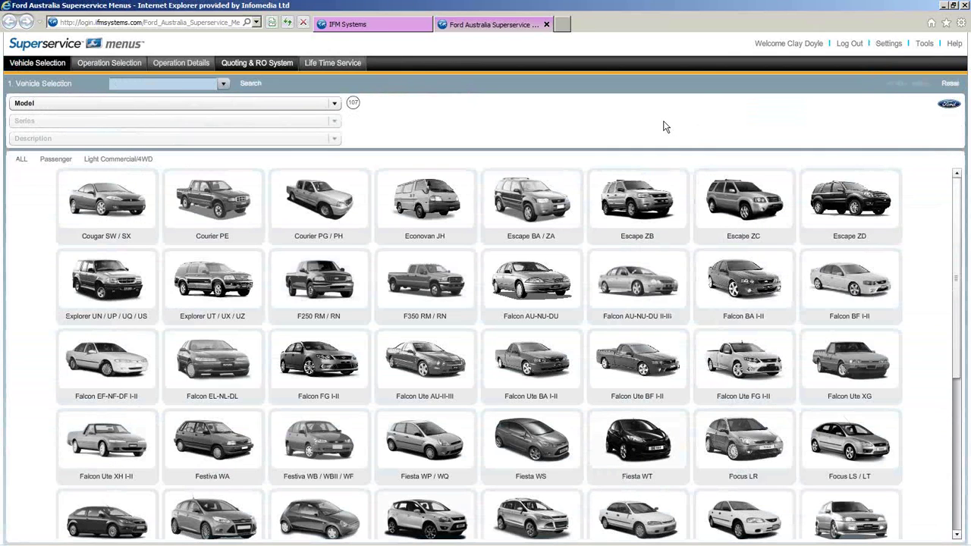